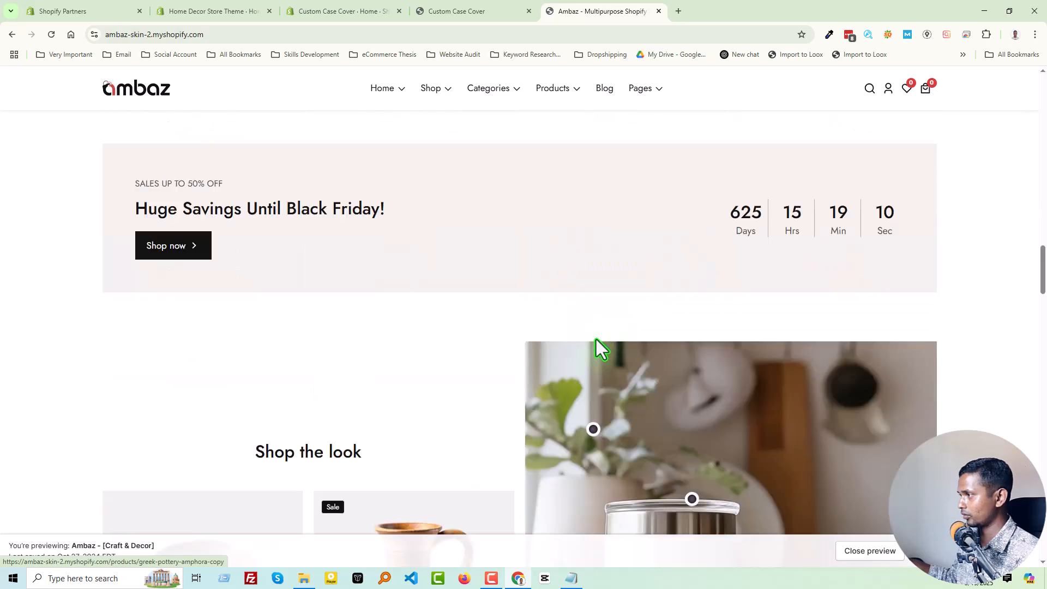
scroll(590, 355, "down", 17)
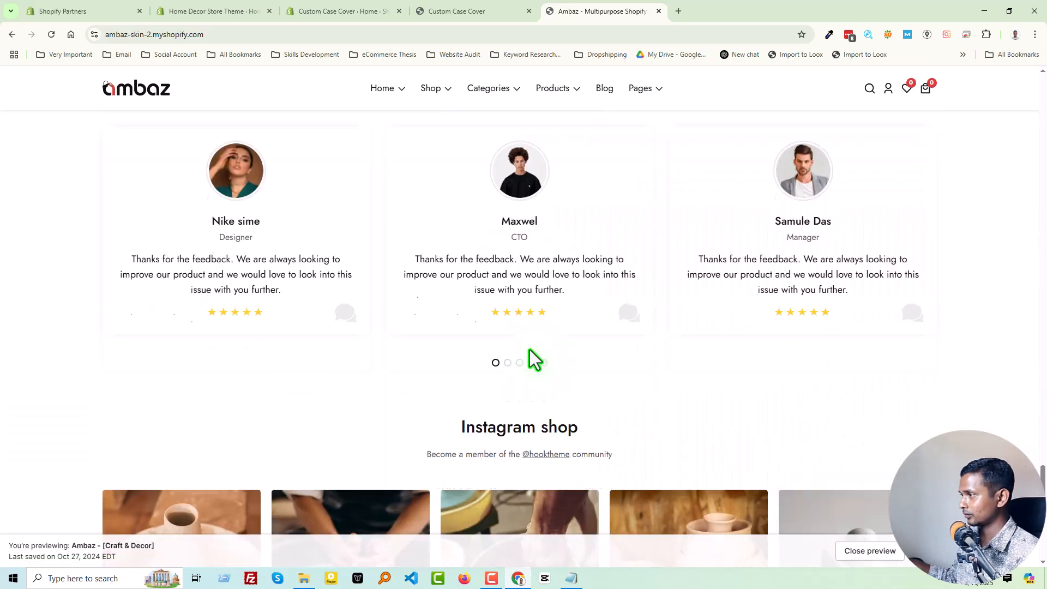
Outline the Free Shipping & Return, Online Support and Money Guarantee row on the Ambaz home page with a screenshot selection.
scroll(528, 349, "up", 1)
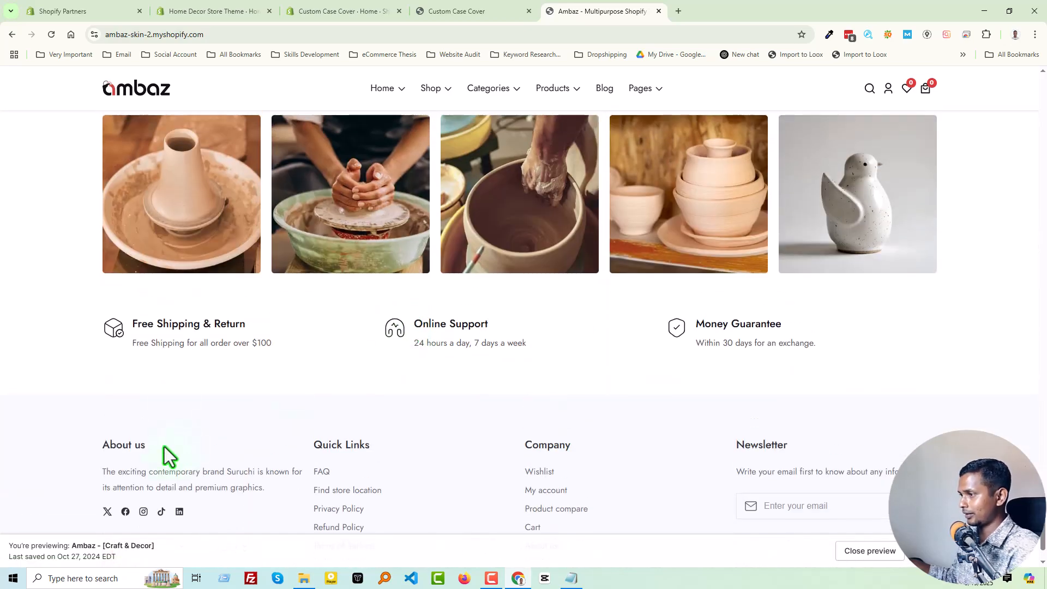
left_click(99, 580)
left_click(74, 415)
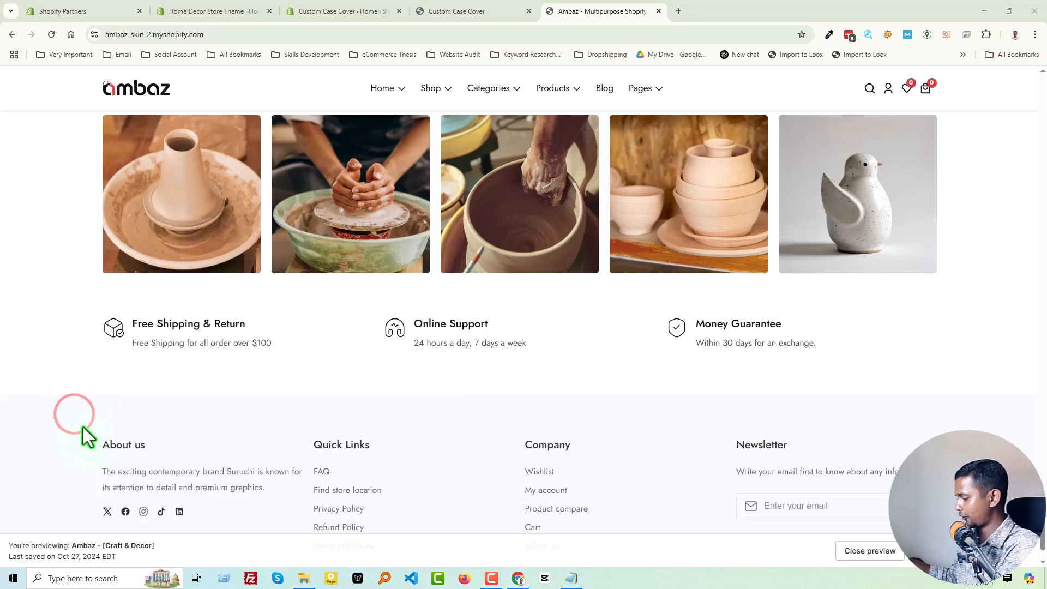
key("Print")
left_click_drag(44, 288, 994, 381)
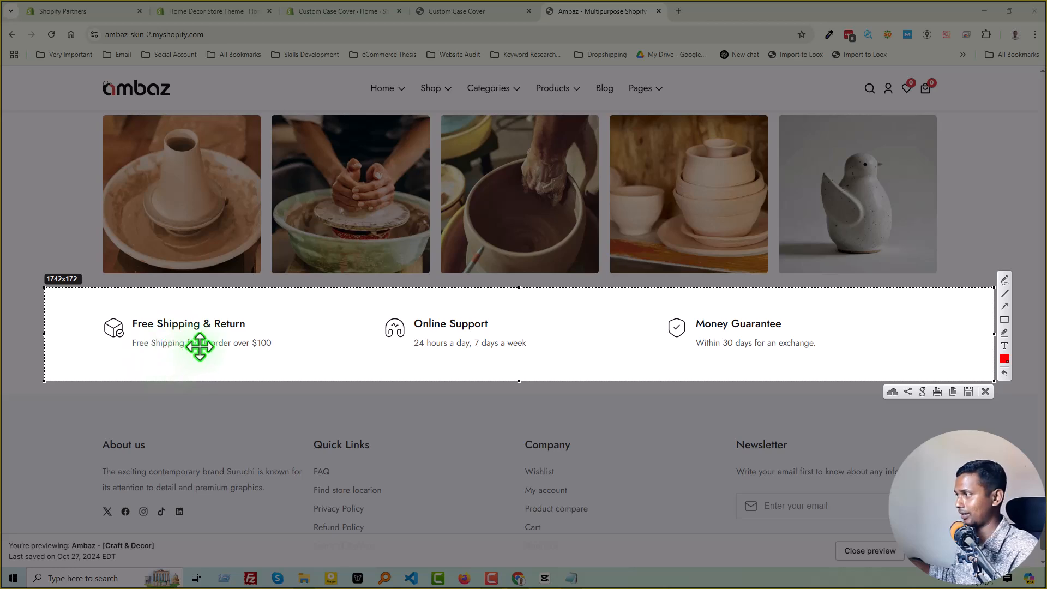
key("Escape")
Mark out the Ambaz demo footer, from About us to Newsletter, with a screenshot selection.
scroll(273, 406, "down", 1)
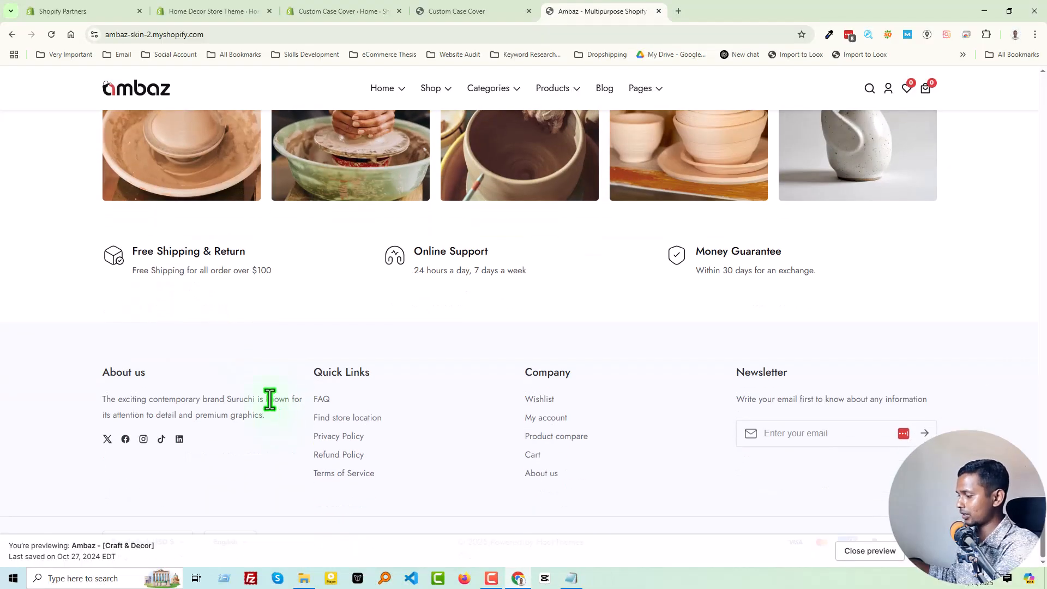
key("Print")
left_click_drag(1, 321, 1046, 516)
key("Escape")
Review the Ambaz home page from the hero banner down and advance the Shop by collection carousel.
scroll(581, 426, "up", 10)
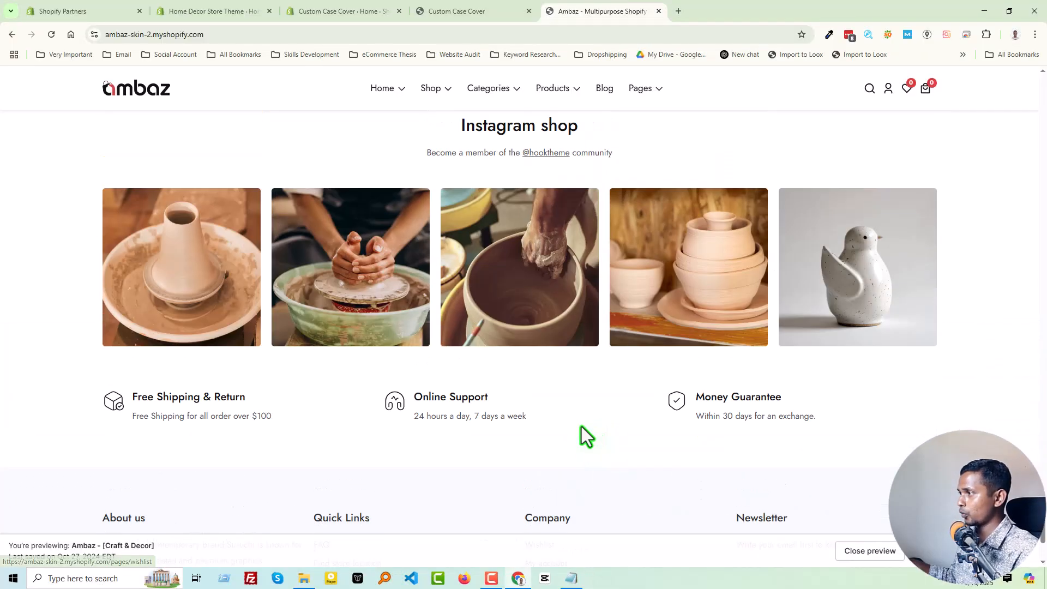
scroll(582, 427, "up", 15)
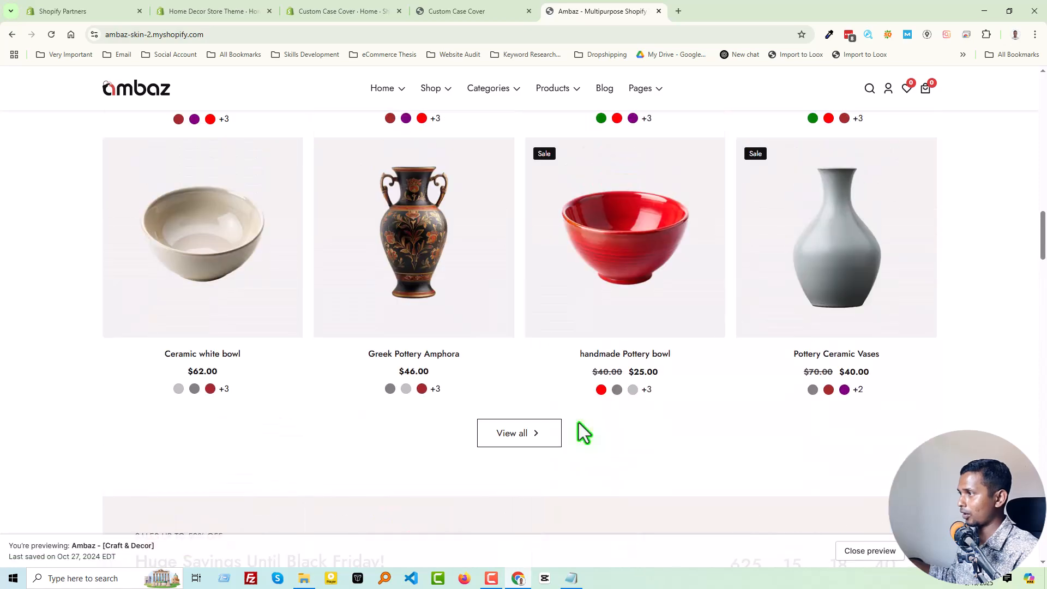
scroll(578, 421, "up", 10)
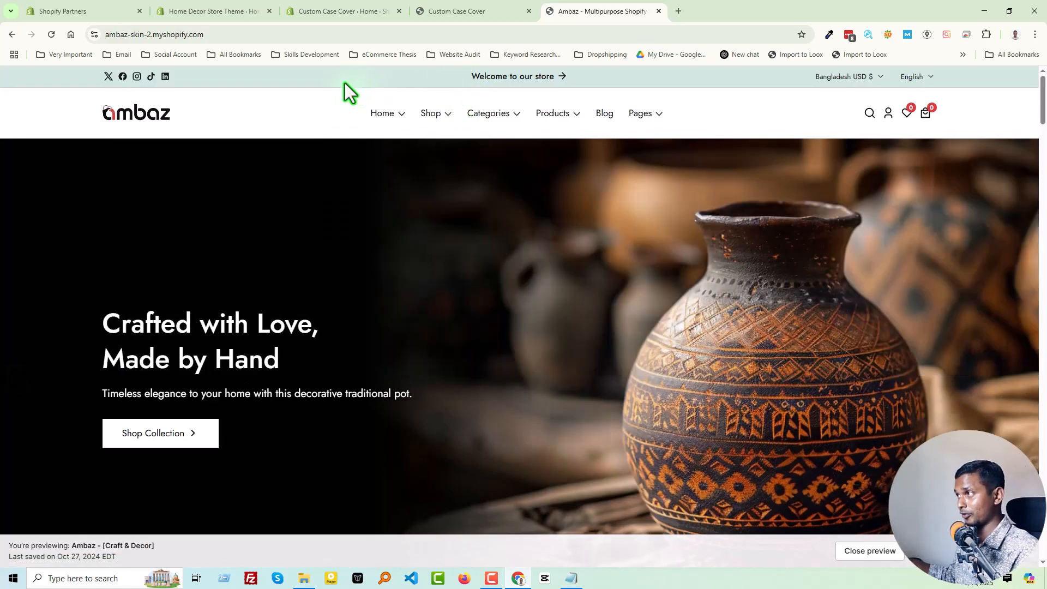
scroll(322, 260, "down", 12)
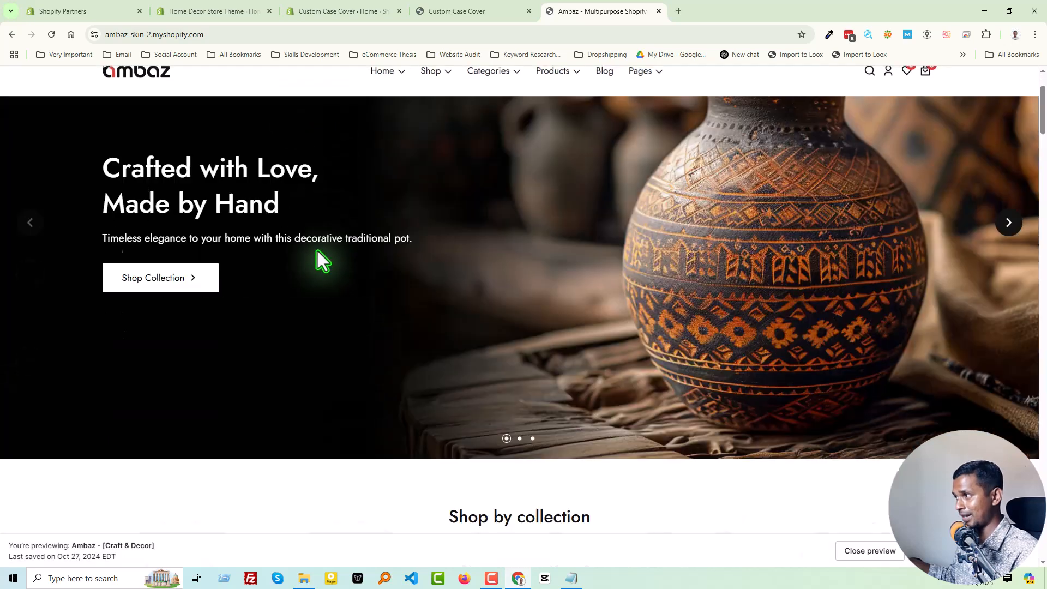
scroll(499, 239, "up", 4)
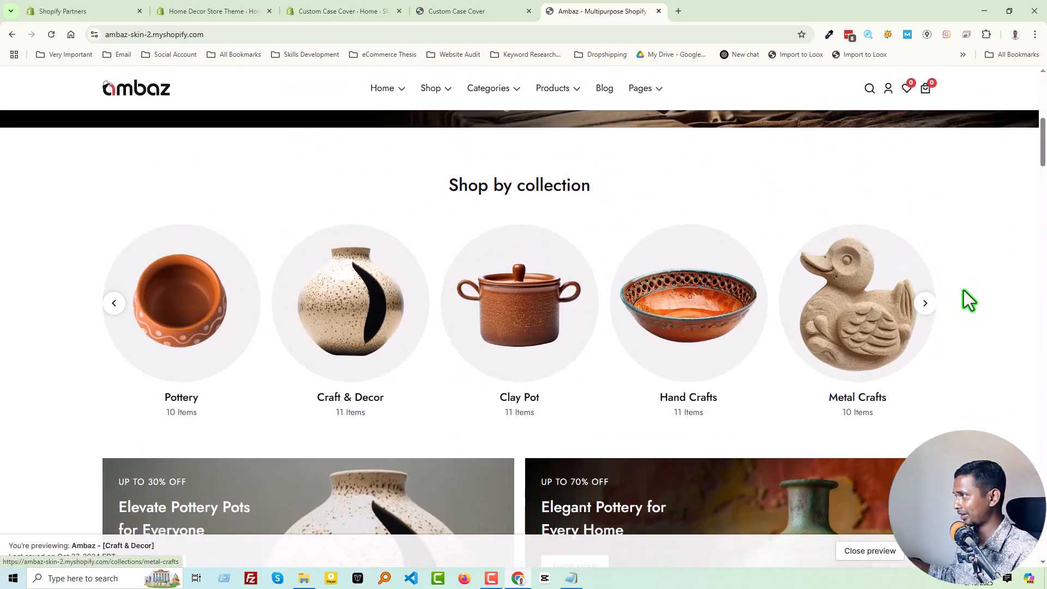
left_click(926, 306)
scroll(603, 379, "down", 7)
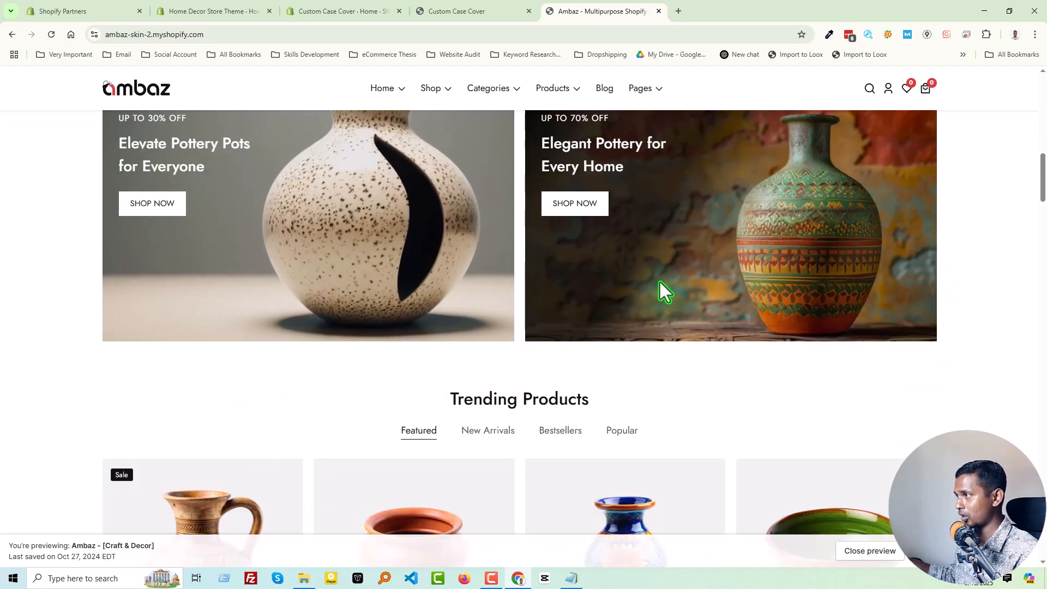
Switch the Trending Products section through New Arrivals, Featured and Bestsellers.
scroll(659, 289, "down", 4)
left_click(493, 214)
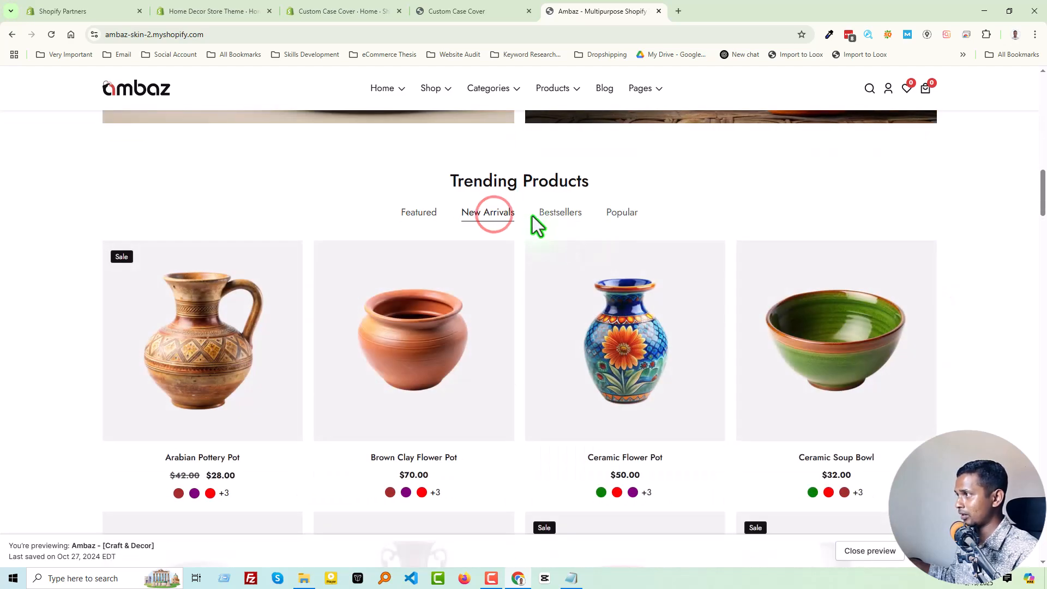
left_click(416, 216)
left_click(560, 216)
Examine the remaining Ambaz home page sections, from the Black Friday countdown banner down to the footer.
scroll(343, 354, "down", 10)
scroll(338, 347, "down", 4)
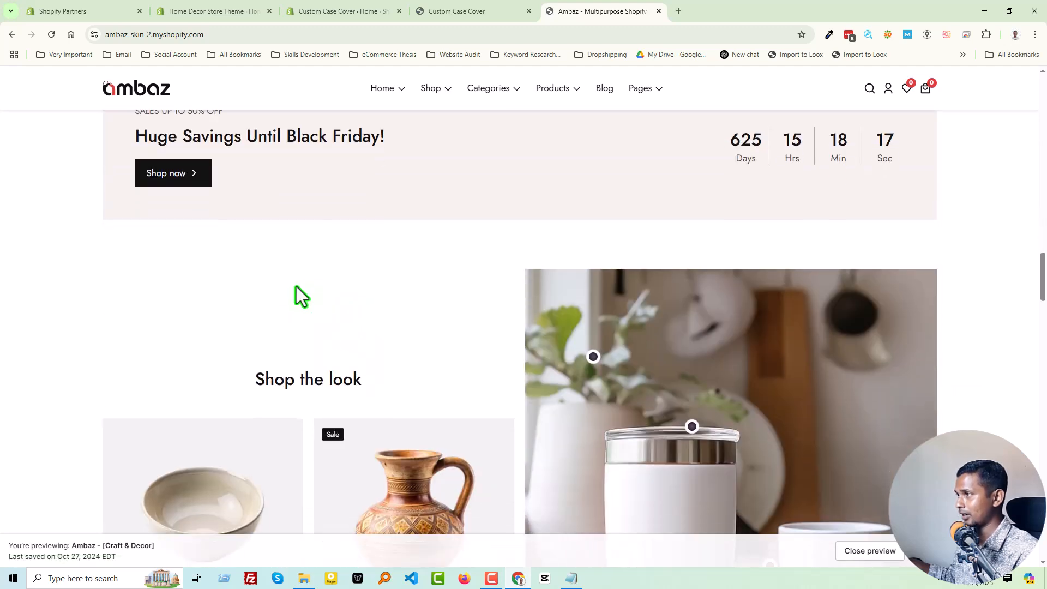
scroll(323, 296, "up", 3)
scroll(311, 307, "down", 3)
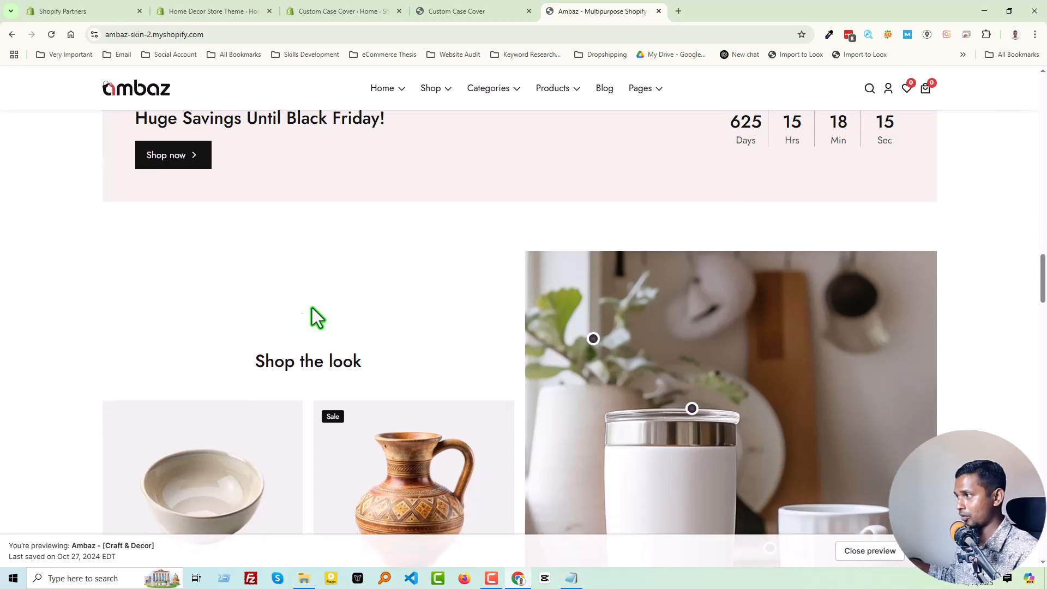
scroll(312, 307, "down", 13)
scroll(311, 307, "down", 12)
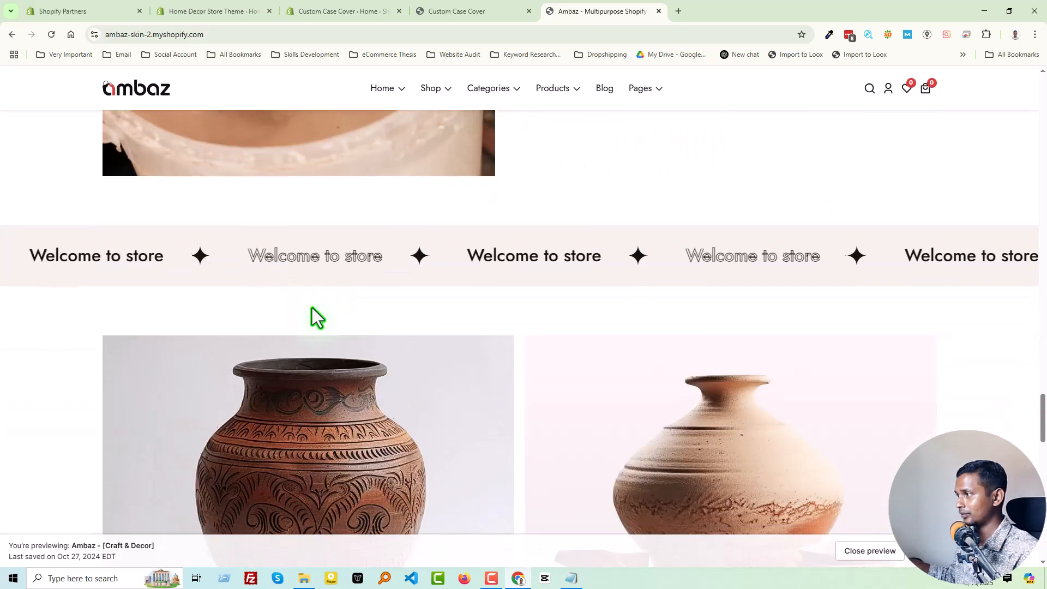
scroll(521, 260, "down", 14)
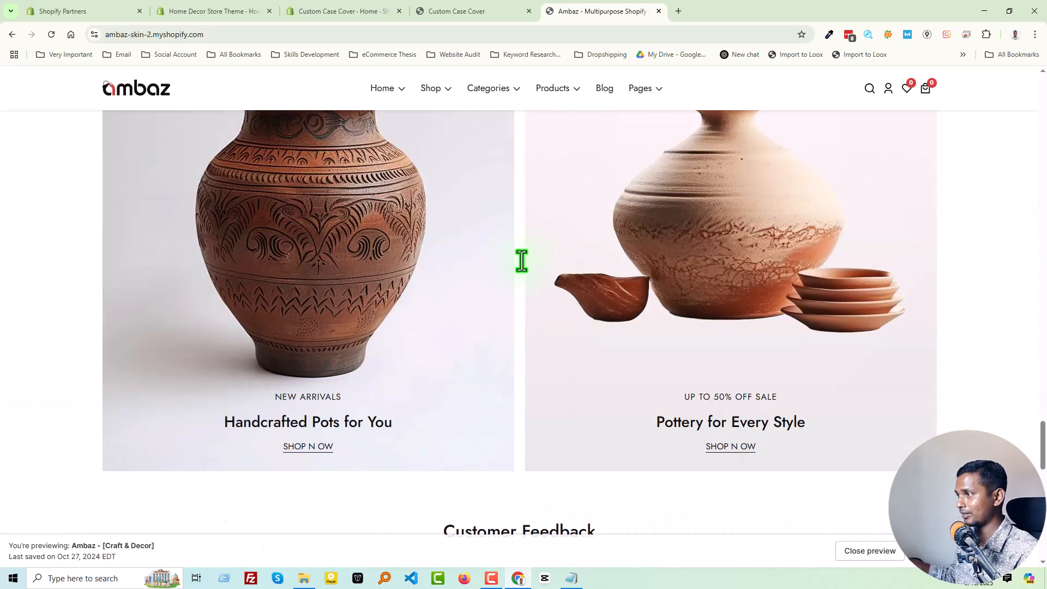
scroll(542, 246, "down", 10)
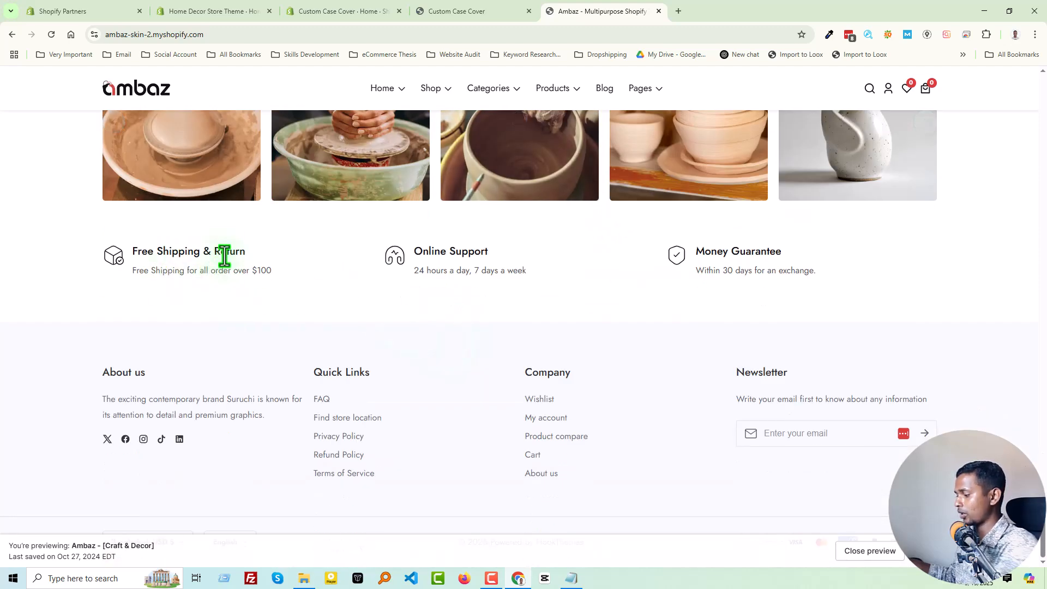
Mark the three-feature row directly above the Ambaz footer again with a screenshot selection.
key("Print")
left_click_drag(29, 222, 949, 313)
key("Escape")
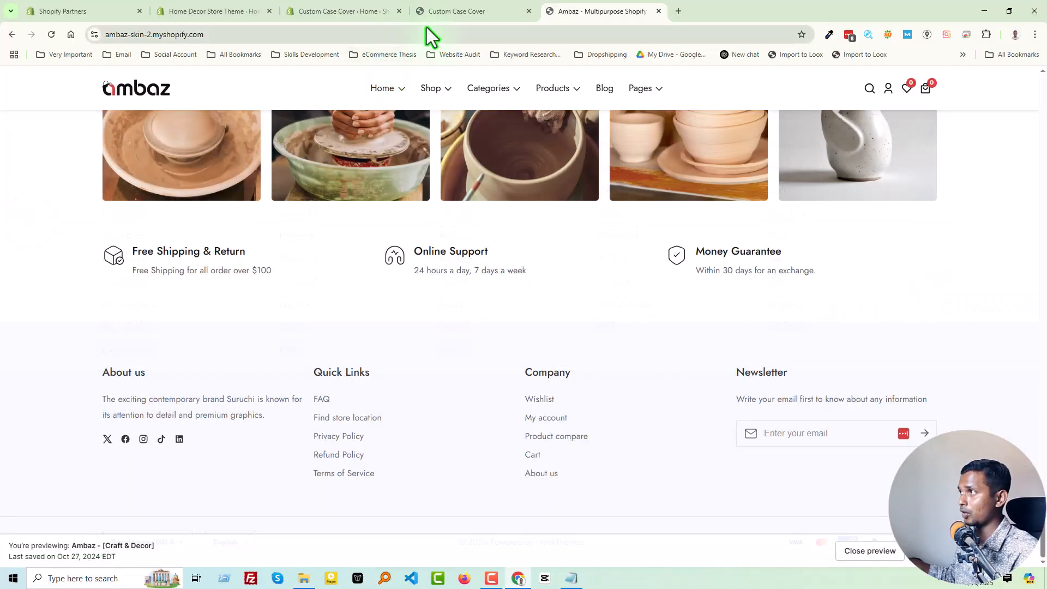
View the Custom Case Cover storefront, and open the Home Decor Store Theme storefront from its admin.
left_click(449, 12)
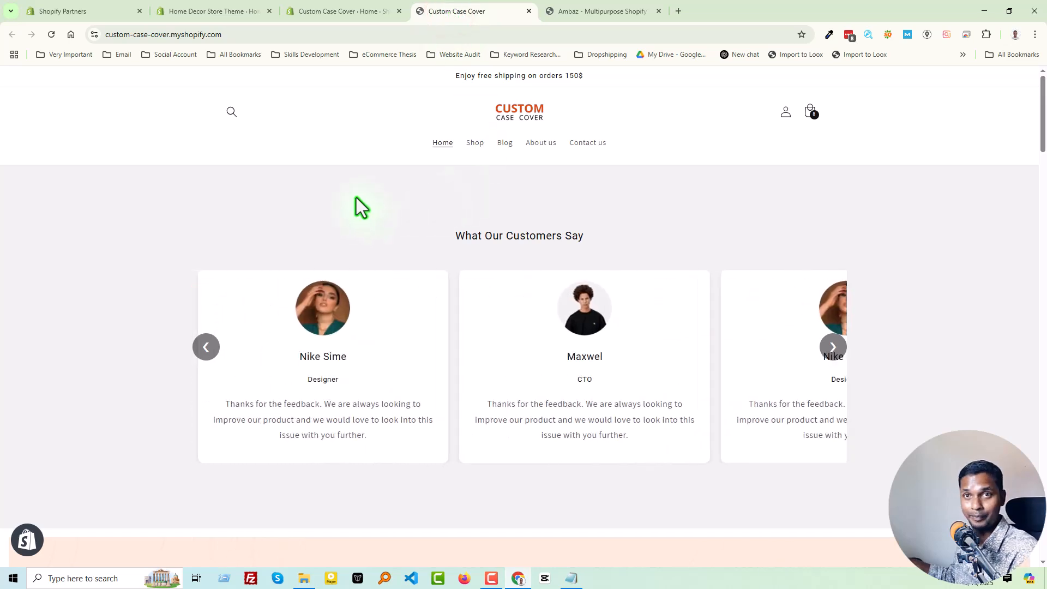
left_click(224, 11)
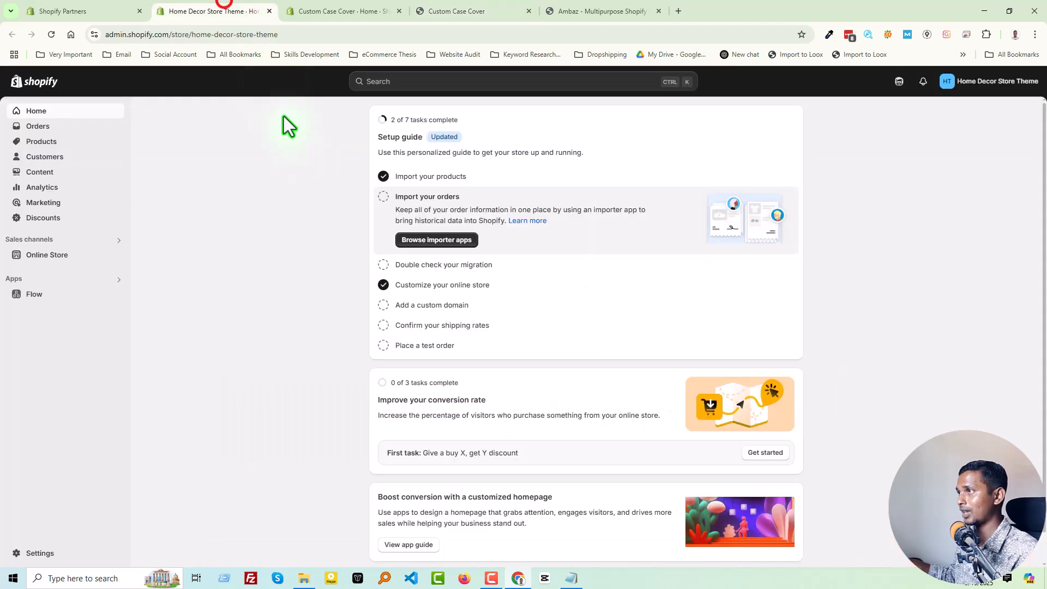
left_click(116, 254)
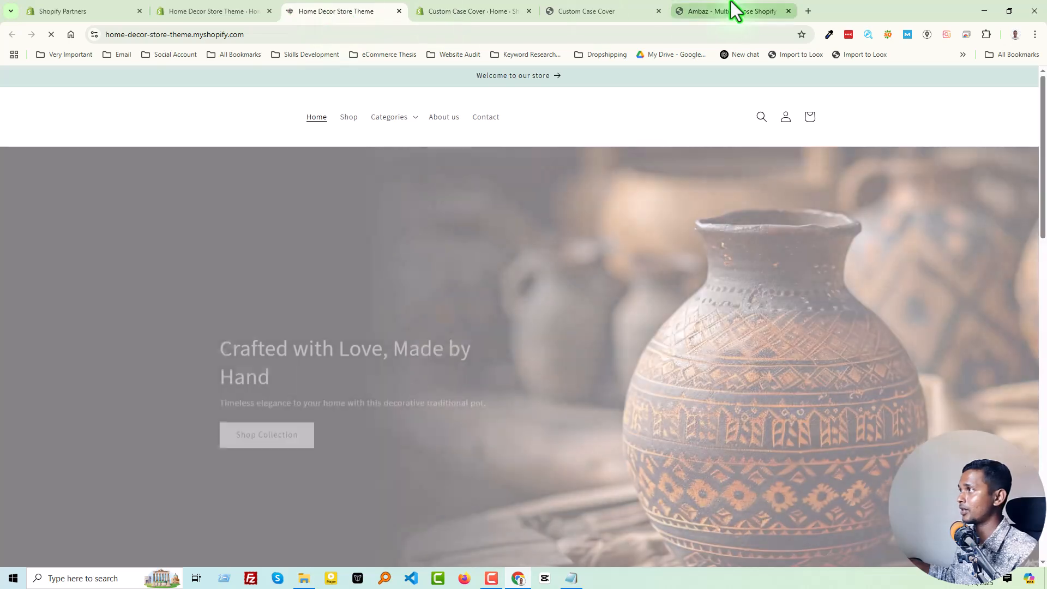
Compare the Ambaz demo home page with the Home Decor Store Theme storefront.
left_click(731, 5)
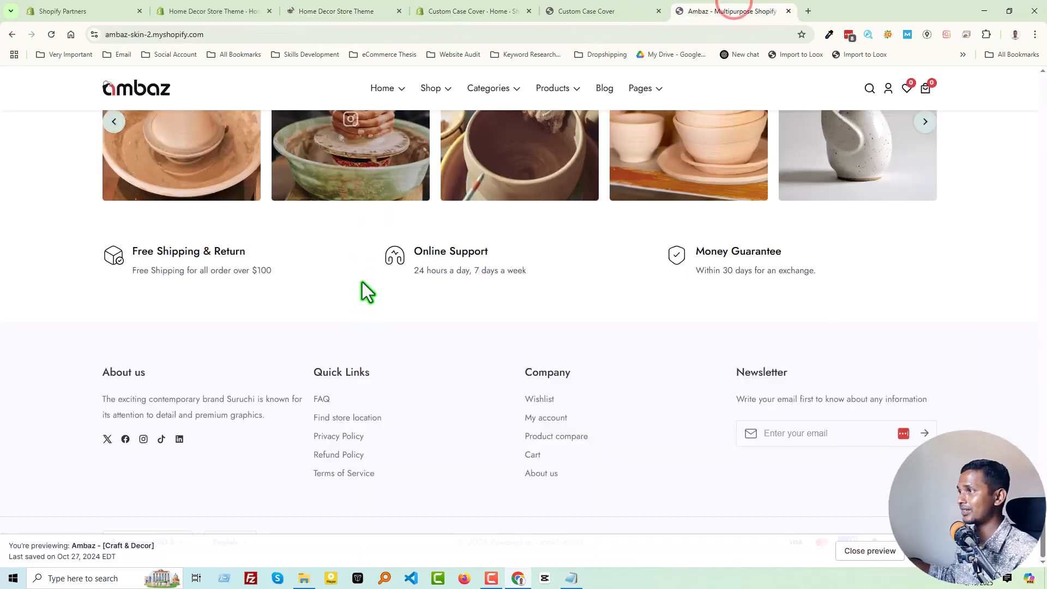
scroll(361, 283, "up", 15)
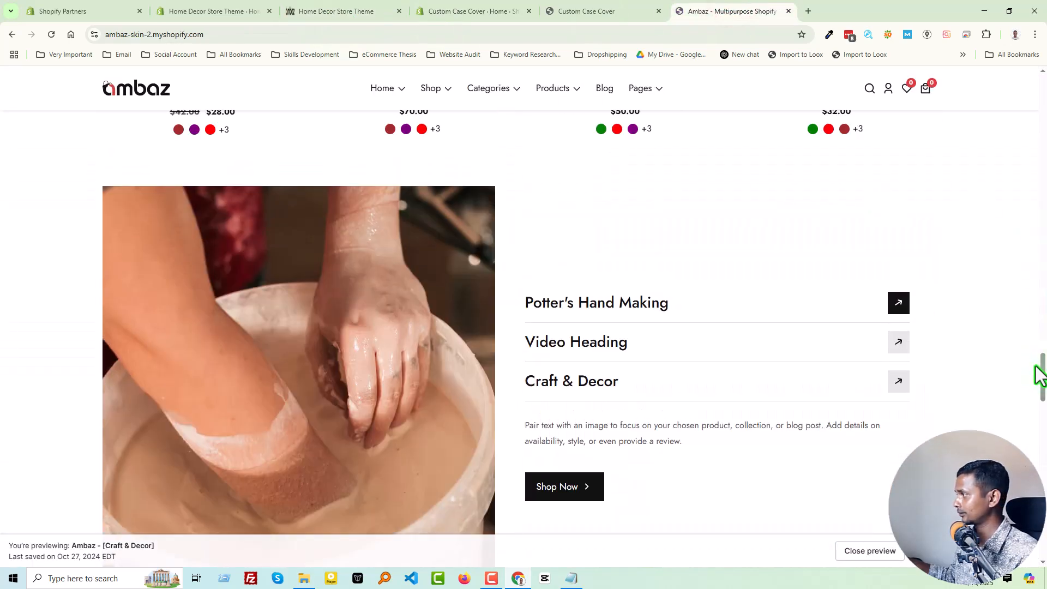
scroll(1038, 368, "up", 15)
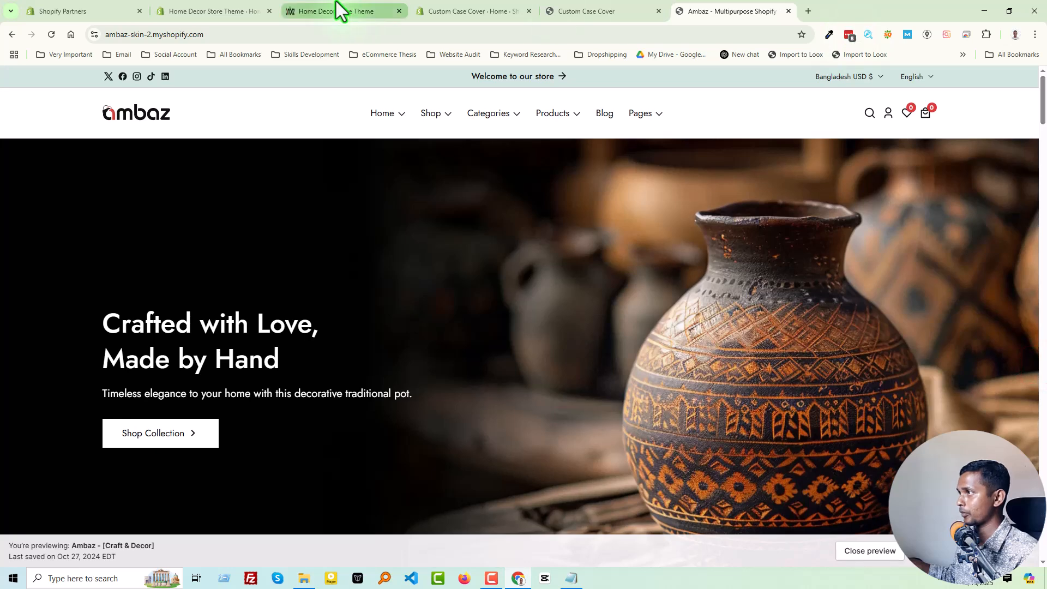
left_click(338, 9)
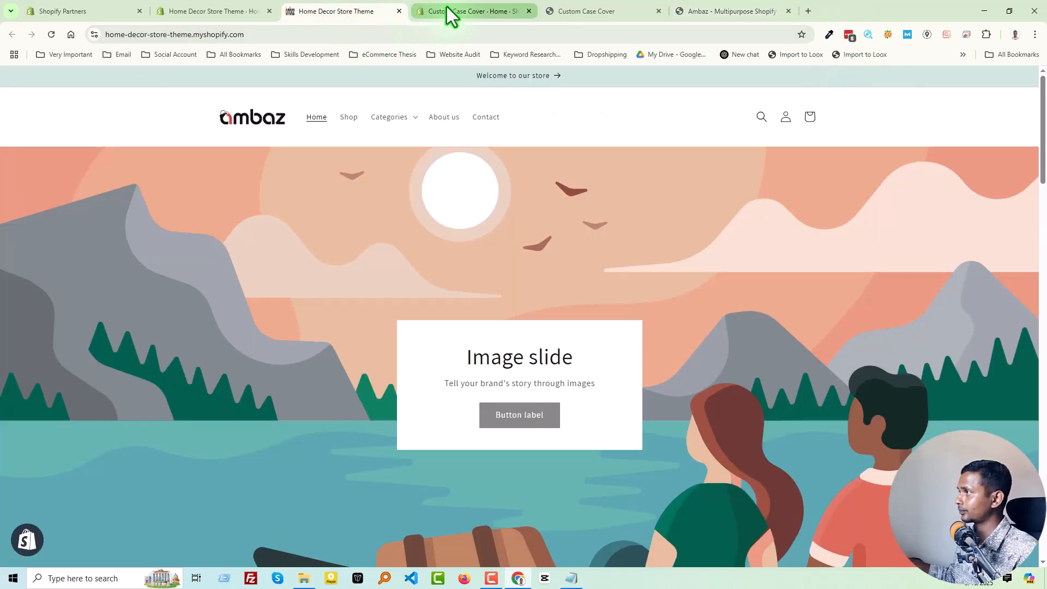
Capture the shipping, support and guarantee row above the footer of the Custom Case Cover storefront.
left_click(582, 12)
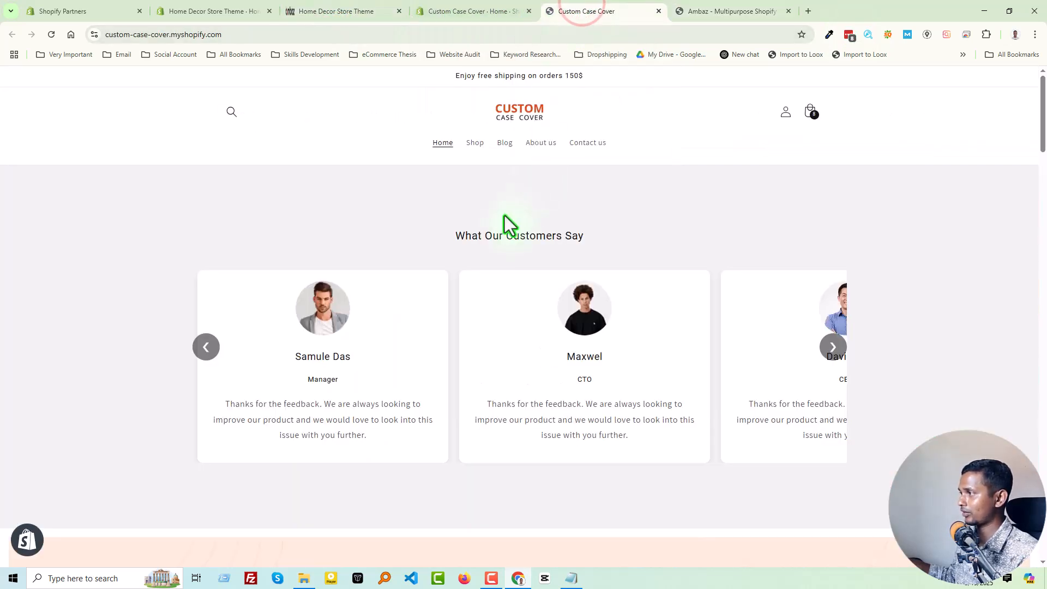
scroll(505, 218, "down", 2)
scroll(504, 215, "down", 20)
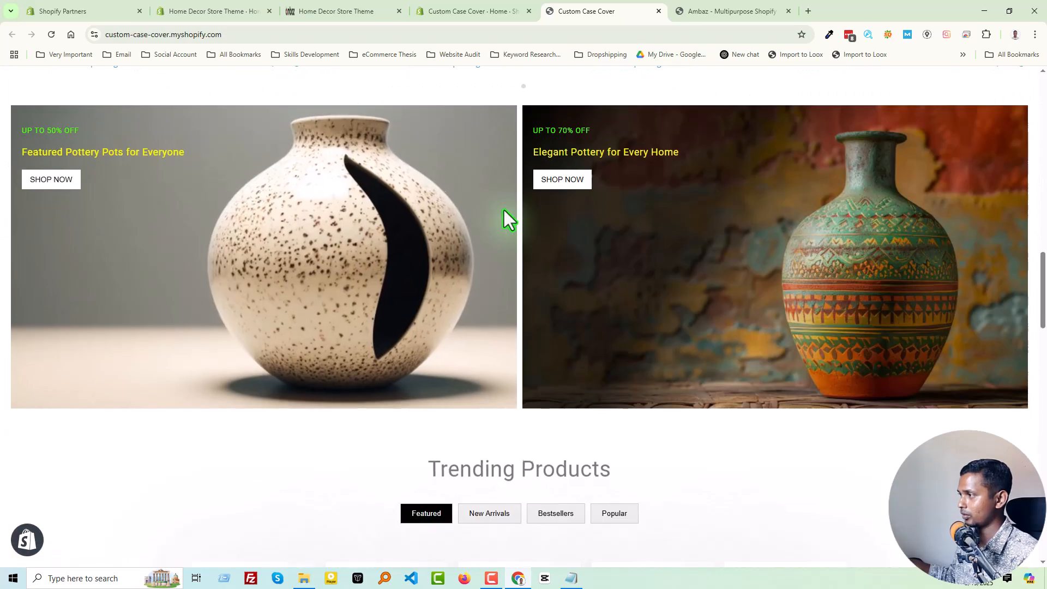
scroll(504, 211, "down", 20)
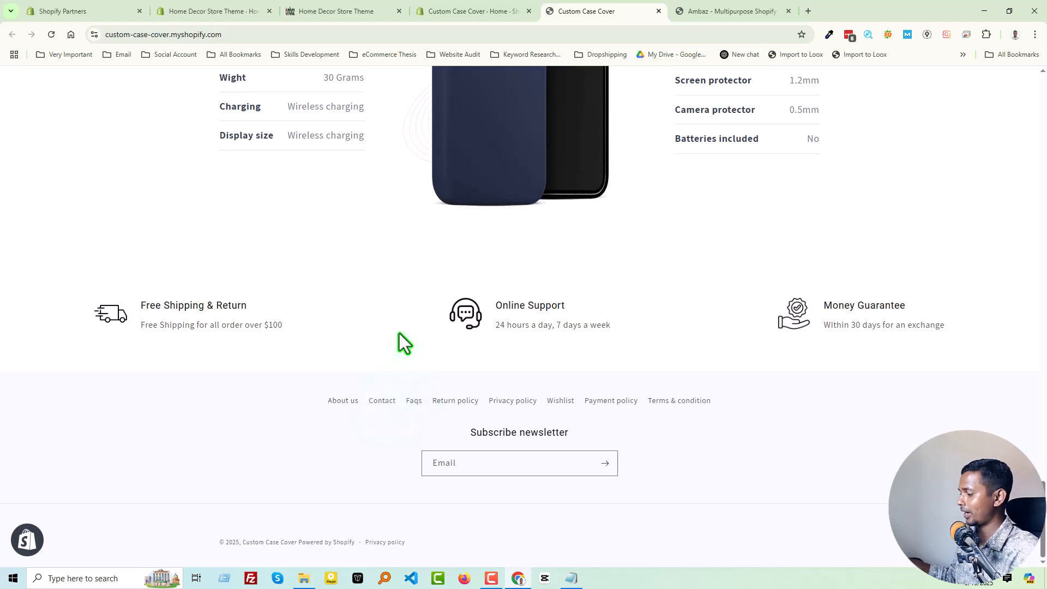
key("Print")
mouse_move(3, 281)
left_mouse_down()
mouse_move(860, 322)
mouse_move(1035, 348)
mouse_move(1042, 359)
left_mouse_up()
key("ctrl+c")
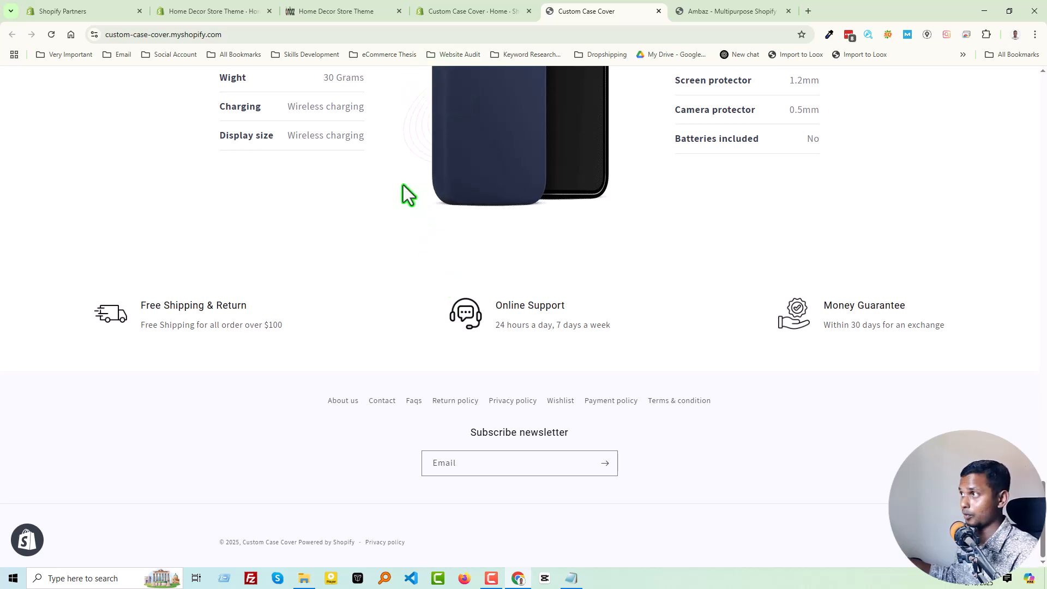
Open the Custom Case Cover store's current Dawn theme in the theme editor.
left_click(483, 9)
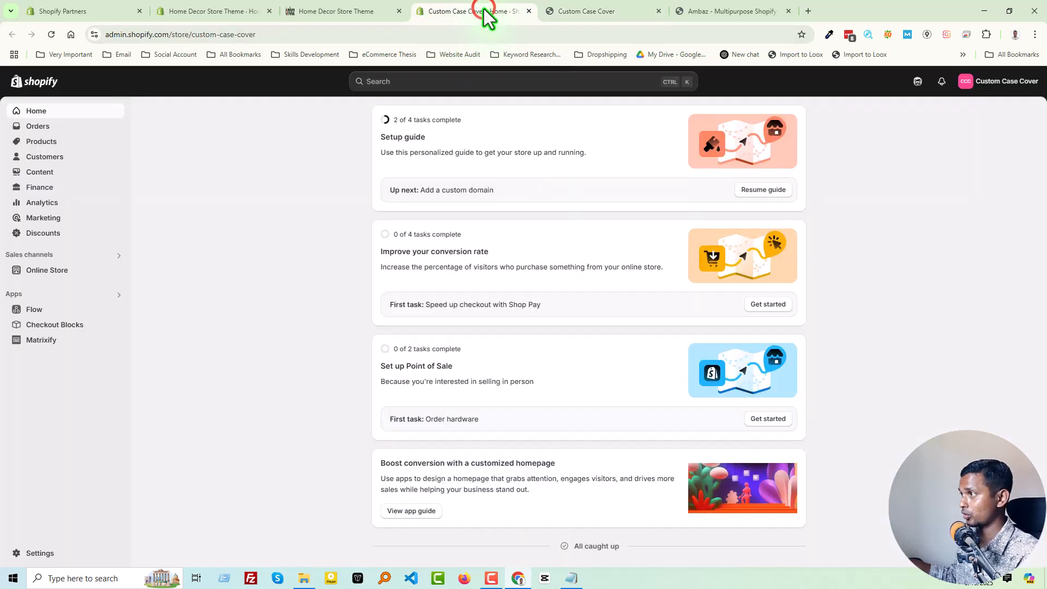
left_click(67, 268)
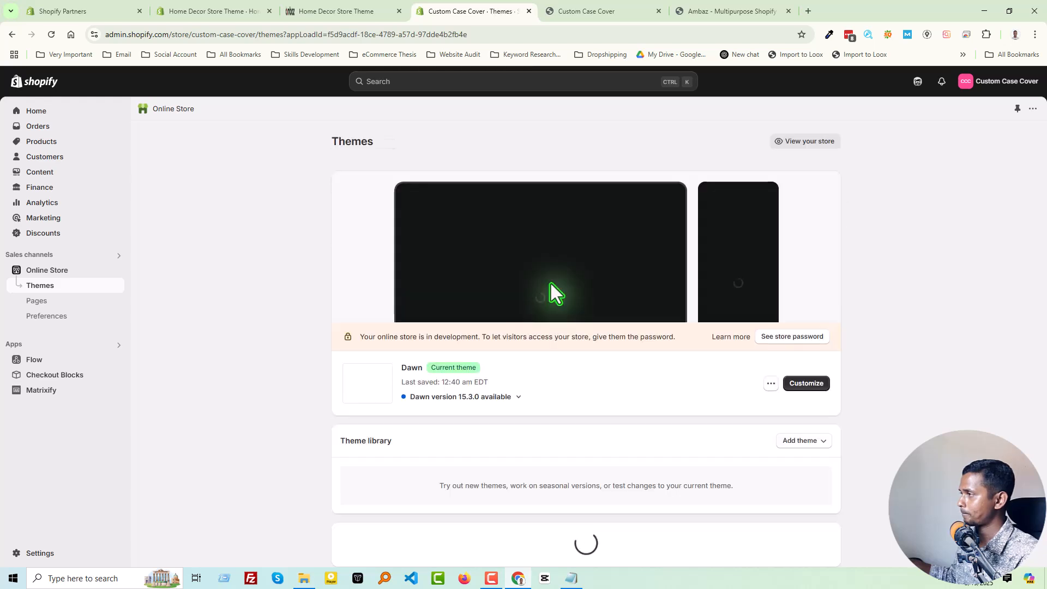
left_click(808, 384)
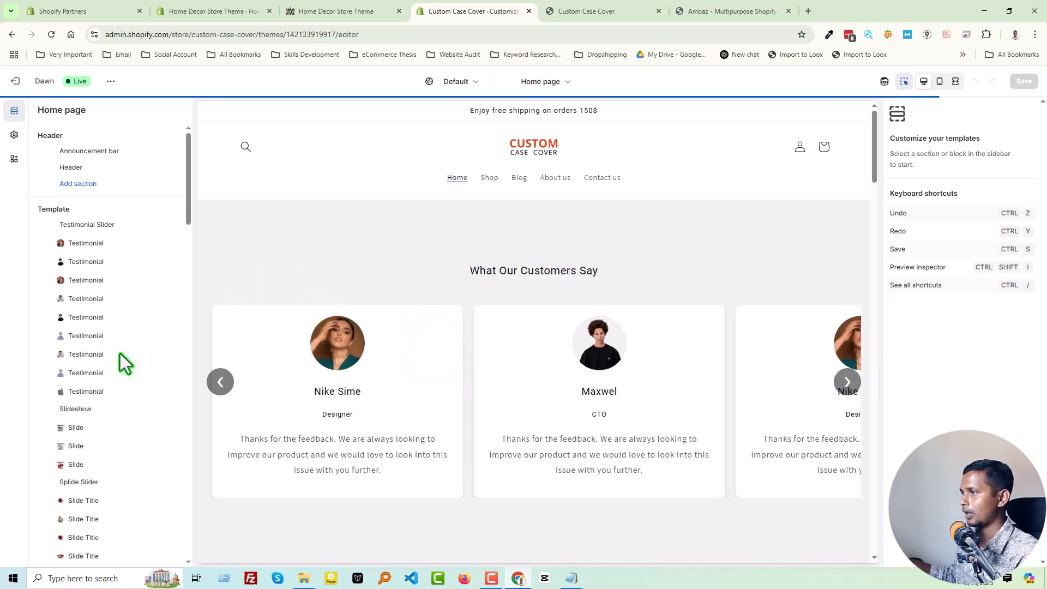
Open the Custom Features section's settings on the home page template and review its title, description and image fields.
scroll(107, 374, "down", 5)
scroll(109, 375, "down", 10)
scroll(91, 425, "down", 2)
mouse_move(78, 473)
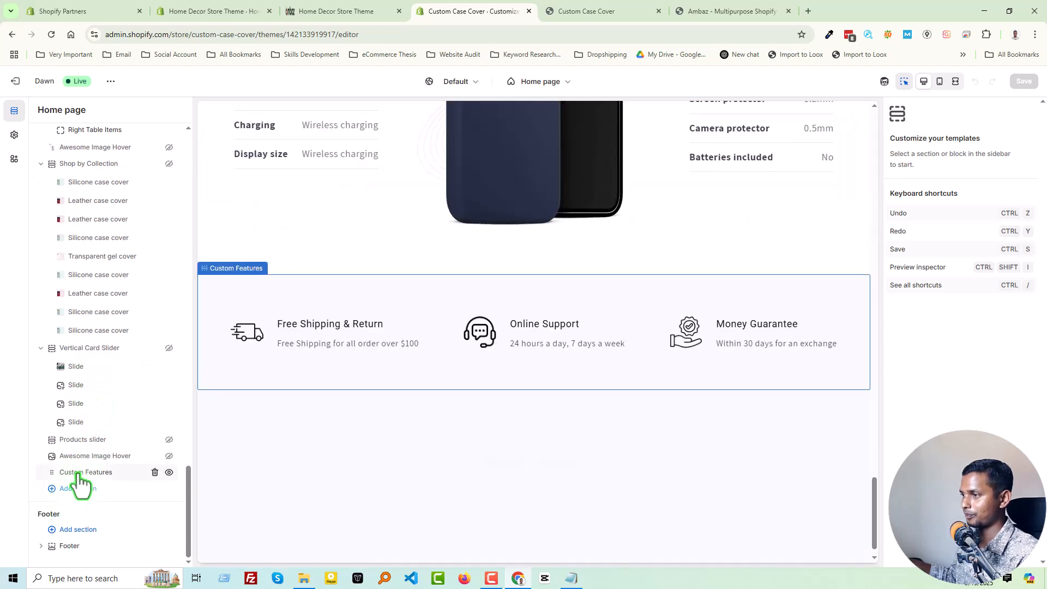
left_click(79, 473)
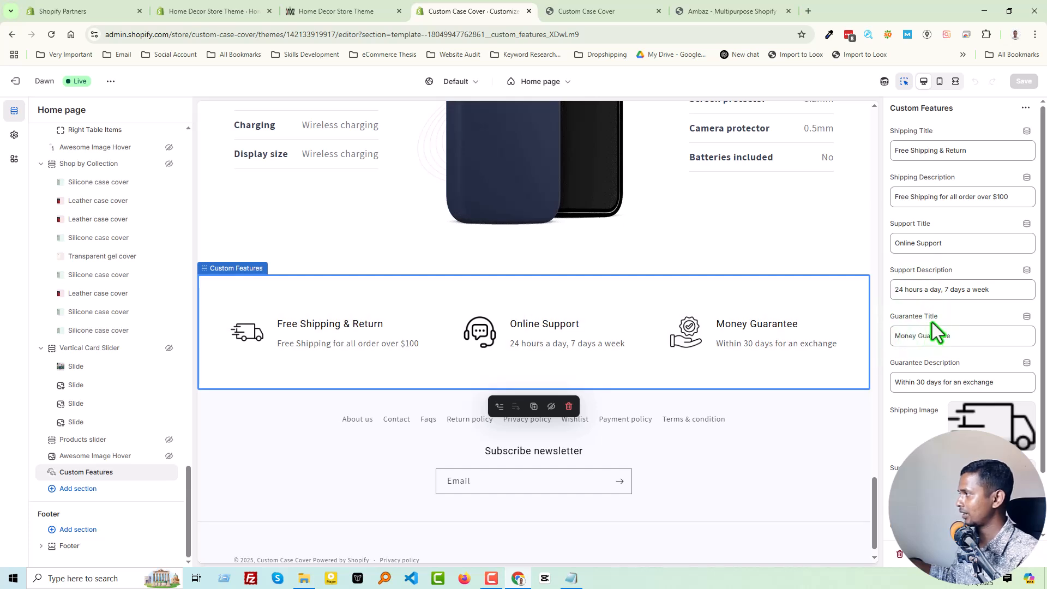
scroll(933, 331, "down", 1)
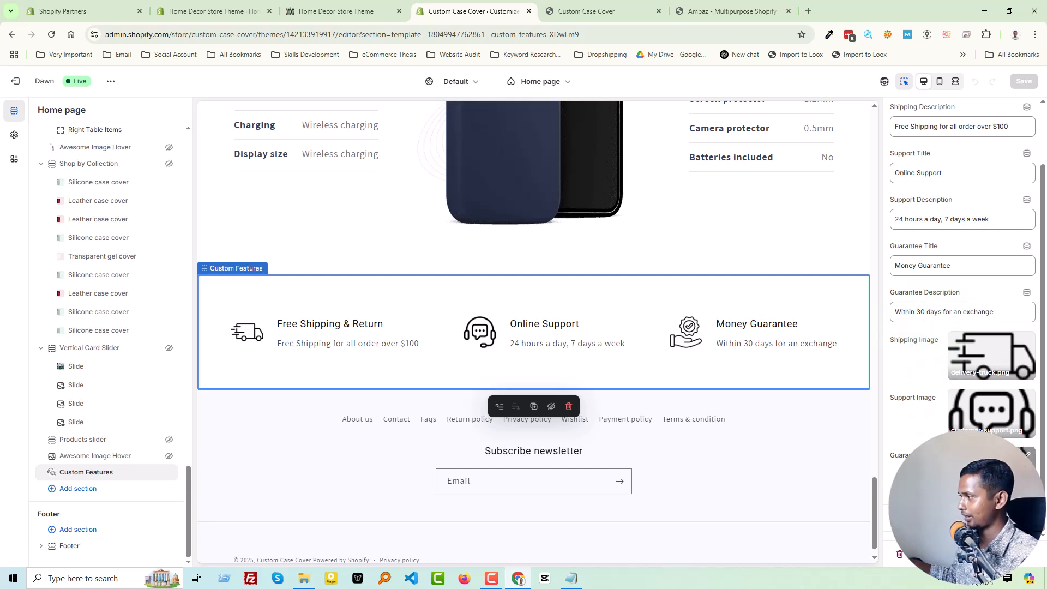
Open the code of the Custom Case Cover store's Dawn theme and review the custom-features.liquid section file.
scroll(920, 320, "up", 1)
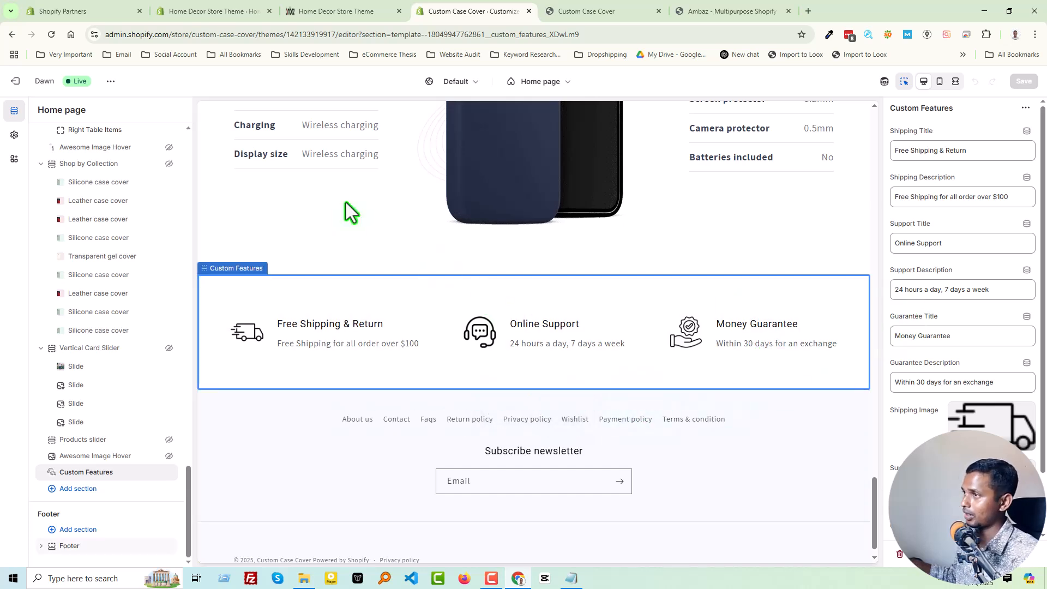
left_click(19, 87)
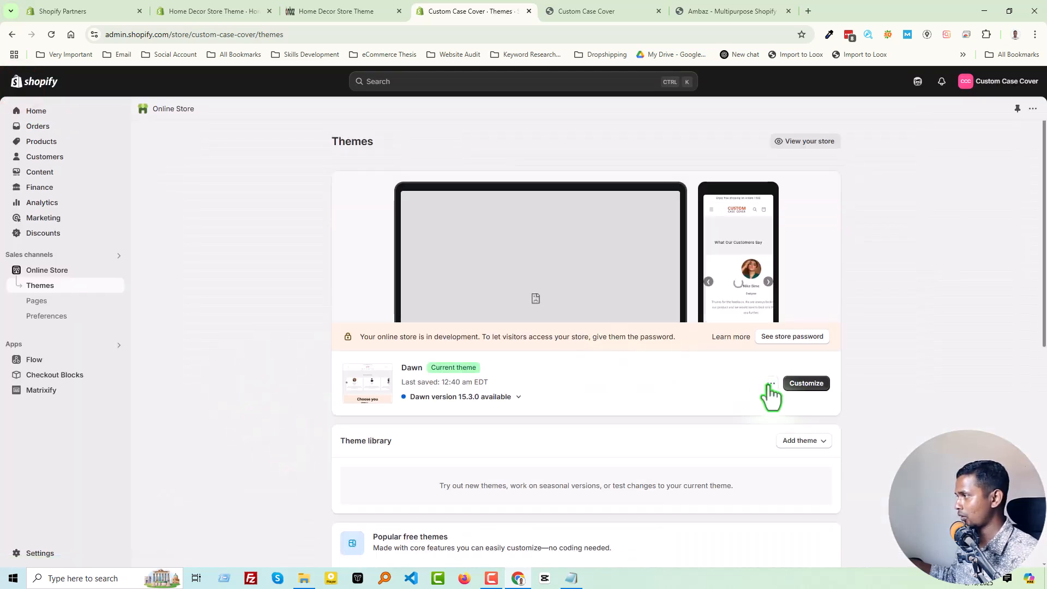
left_click(770, 383)
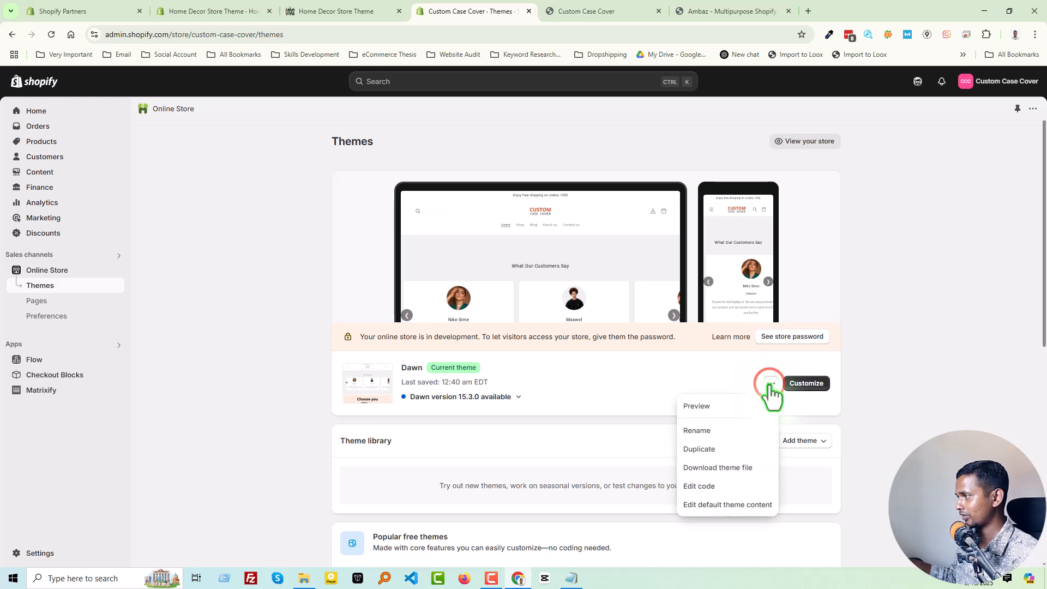
left_click(719, 485)
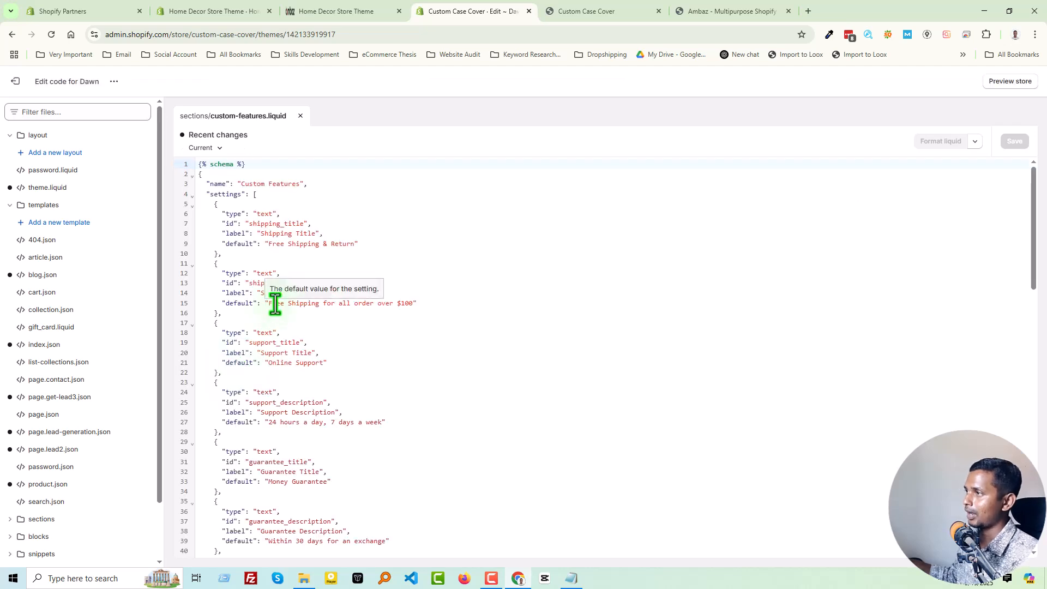
scroll(276, 305, "down", 15)
scroll(297, 365, "up", 15)
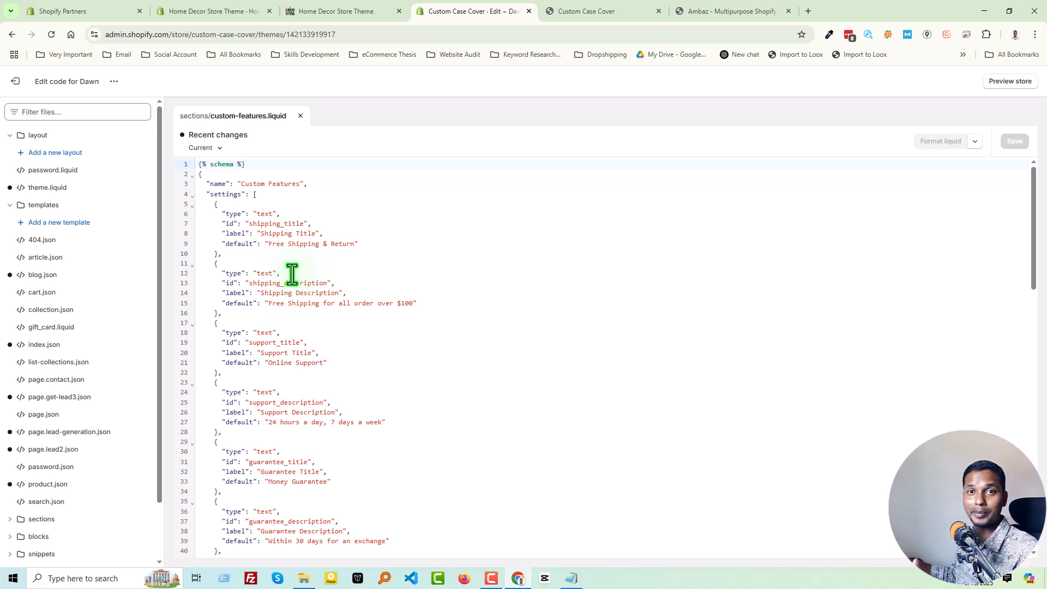
Look over the testimonial slider and the area above the footer on the Home Decor Store Theme storefront.
left_click(236, 12)
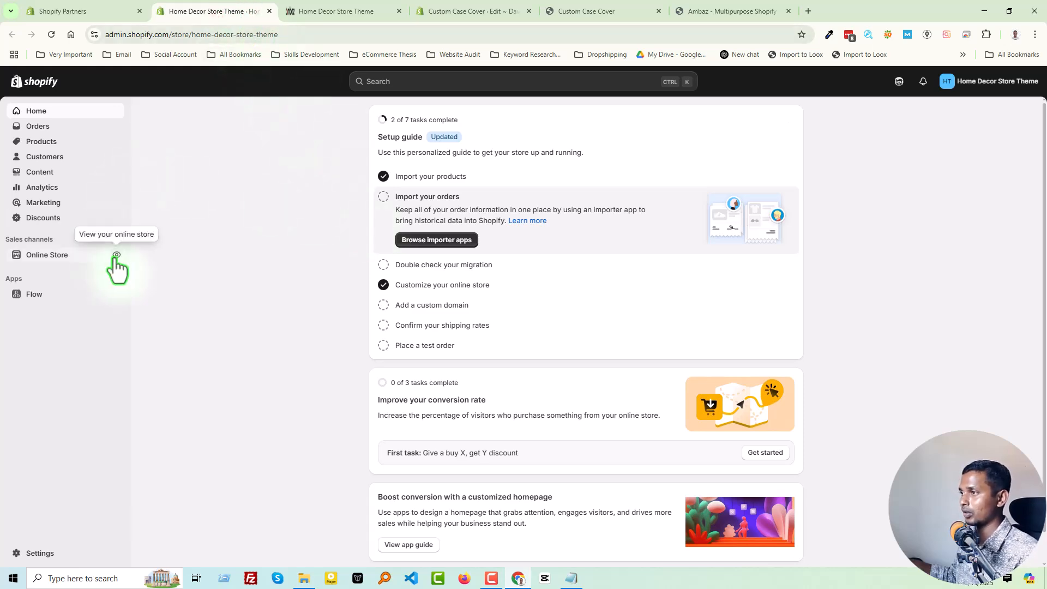
left_click(312, 10)
scroll(279, 254, "down", 20)
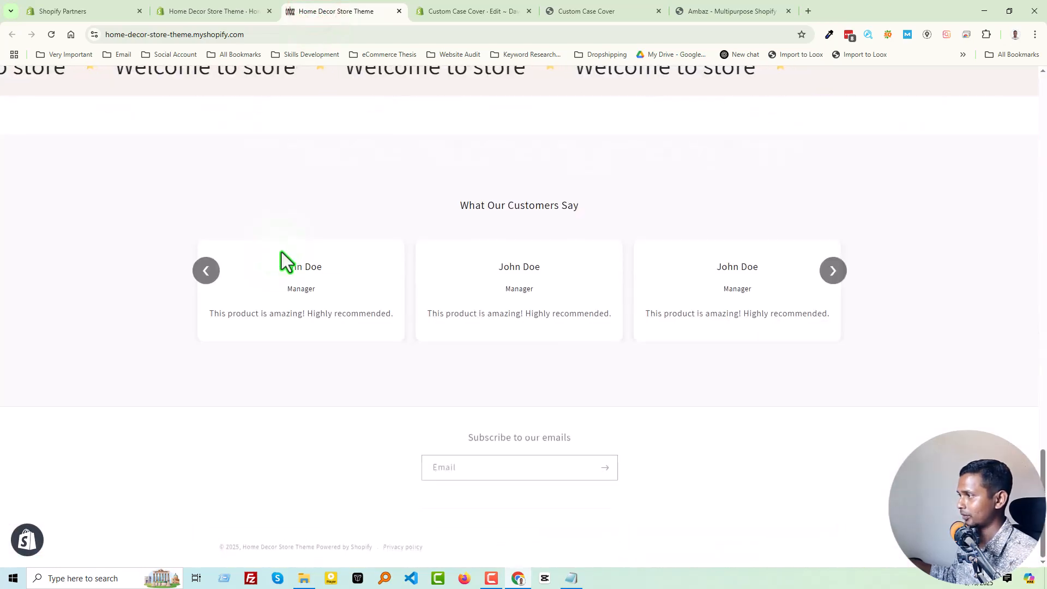
left_click(833, 273)
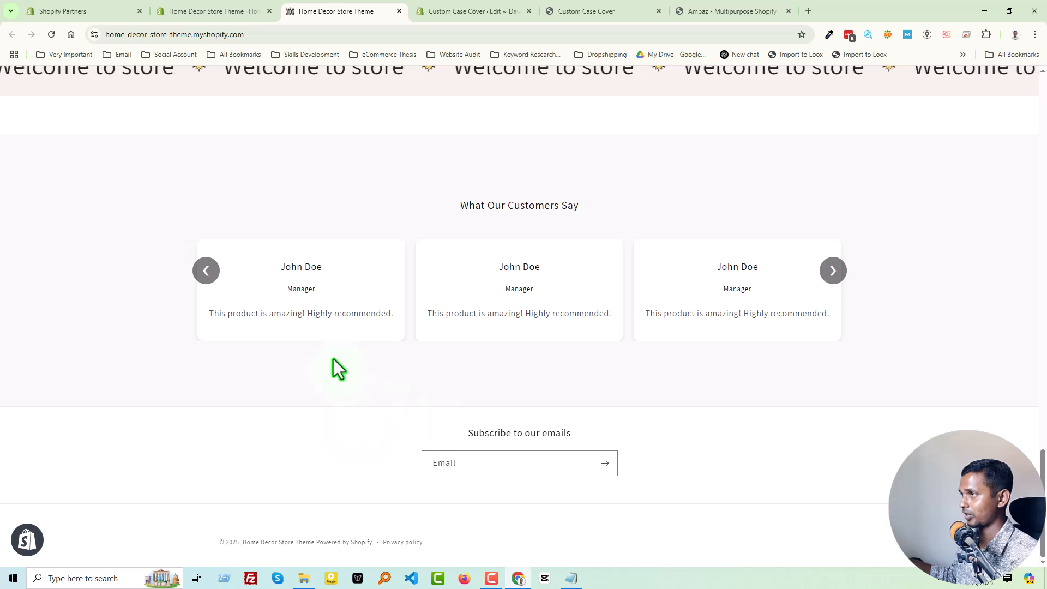
Open the Home Decor Store Theme store's current Dawn theme in the code editor.
left_click(207, 12)
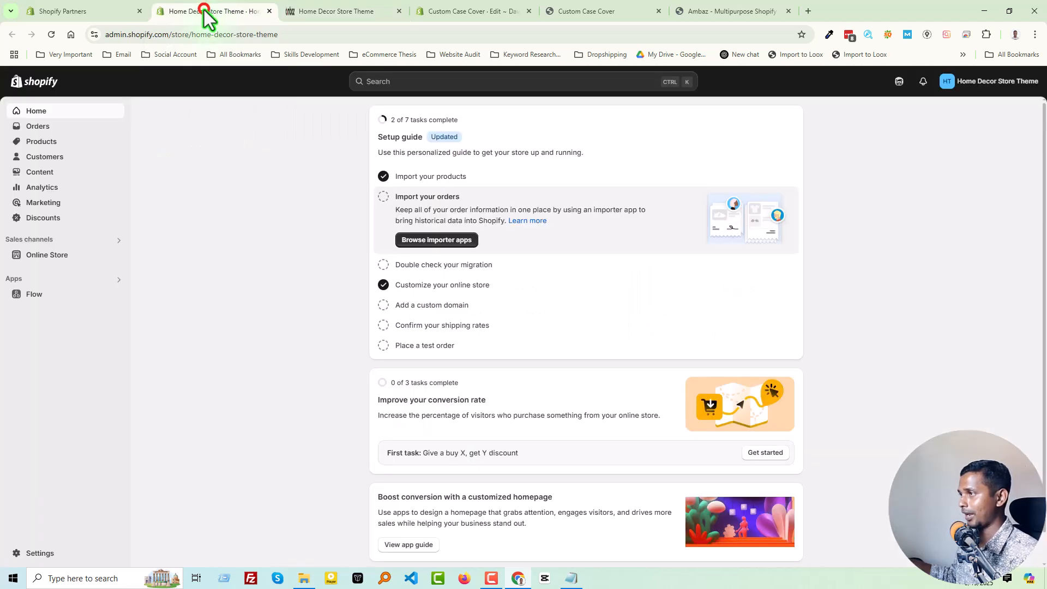
left_click(53, 257)
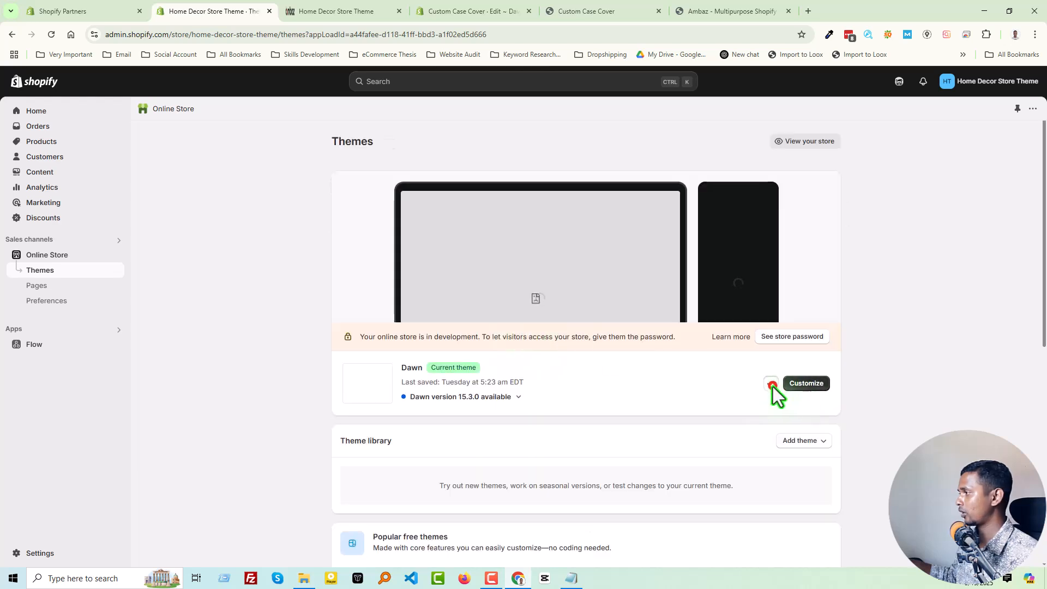
left_click(771, 384)
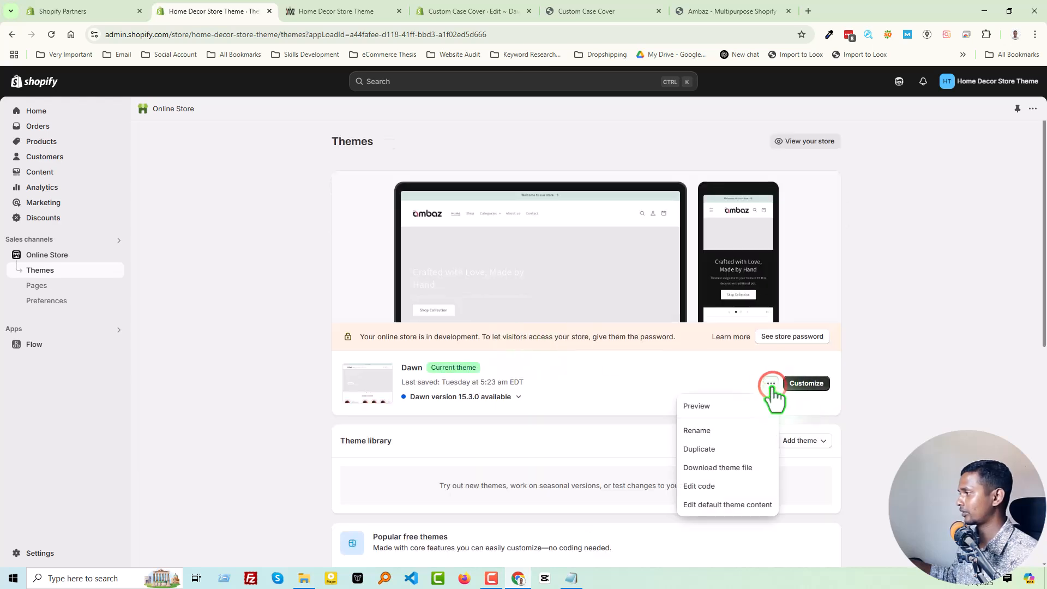
left_click(716, 487)
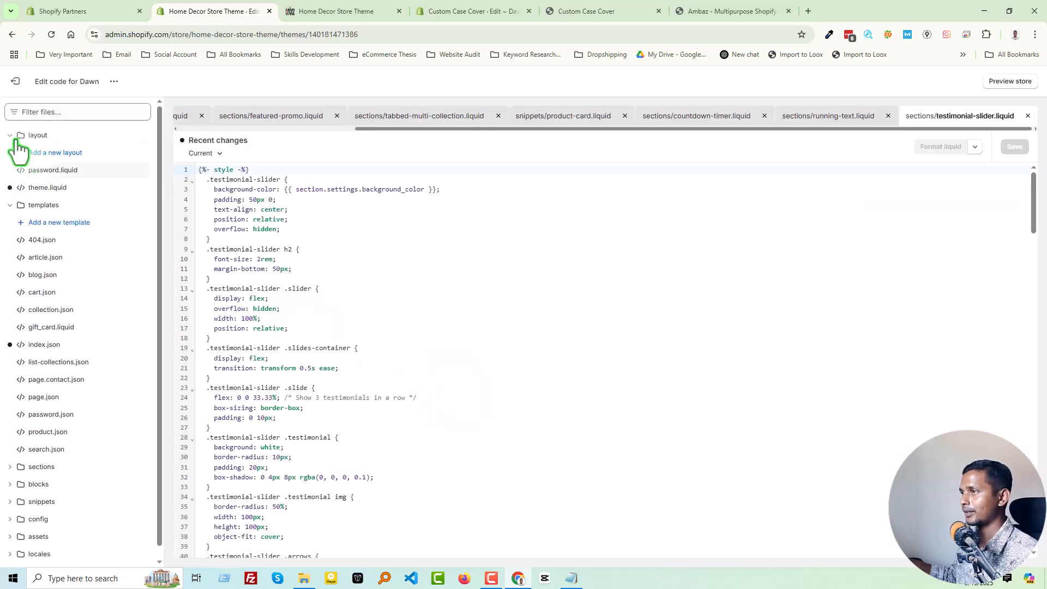
Create a new Liquid section file named promo-feature in the Home Decor store theme's sections folder.
left_click(10, 135)
left_click(8, 153)
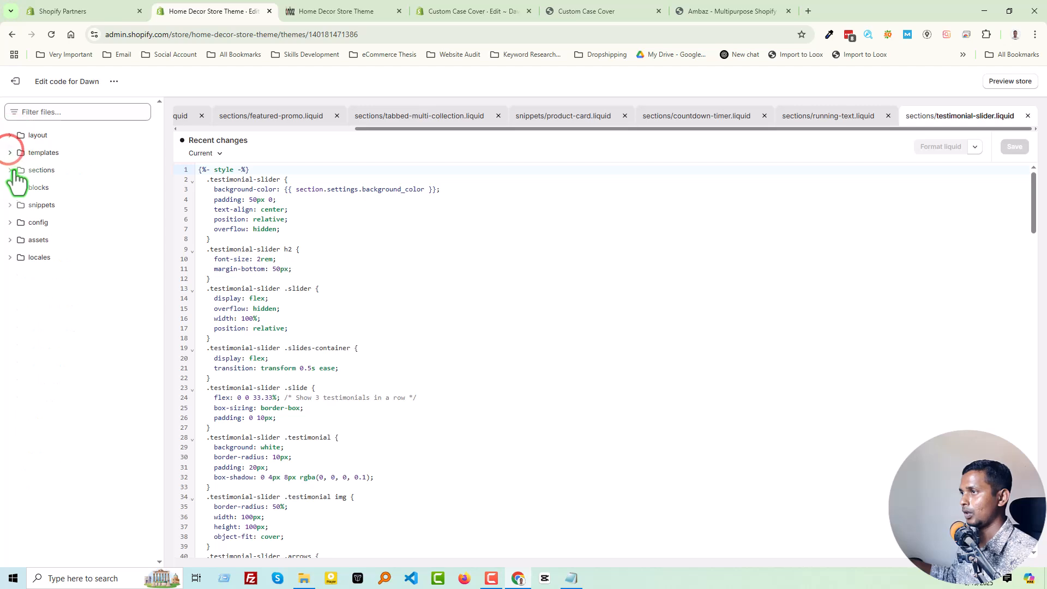
left_click(10, 170)
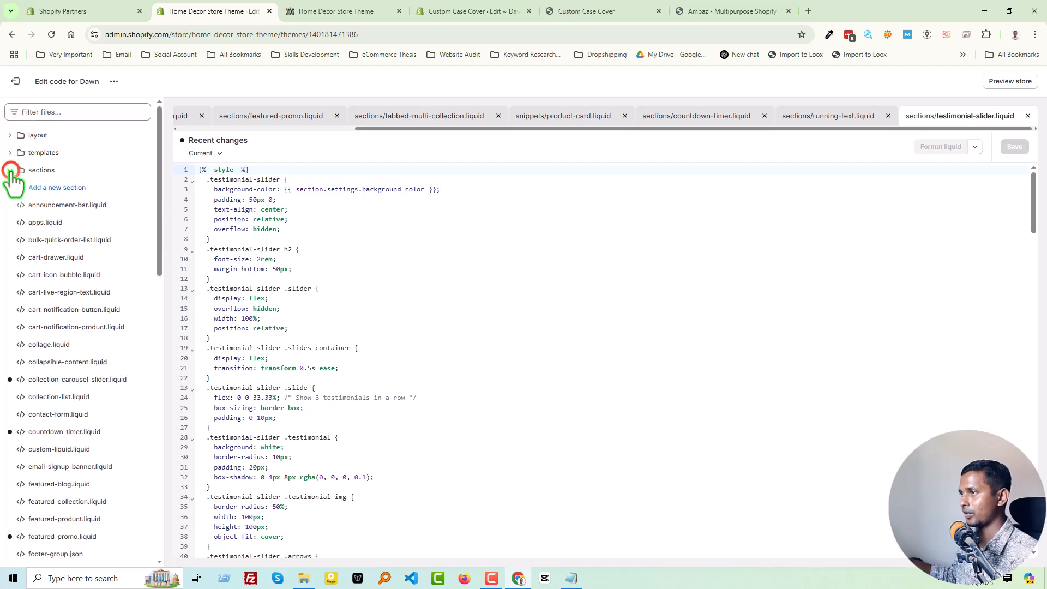
left_click(67, 188)
left_click(414, 340)
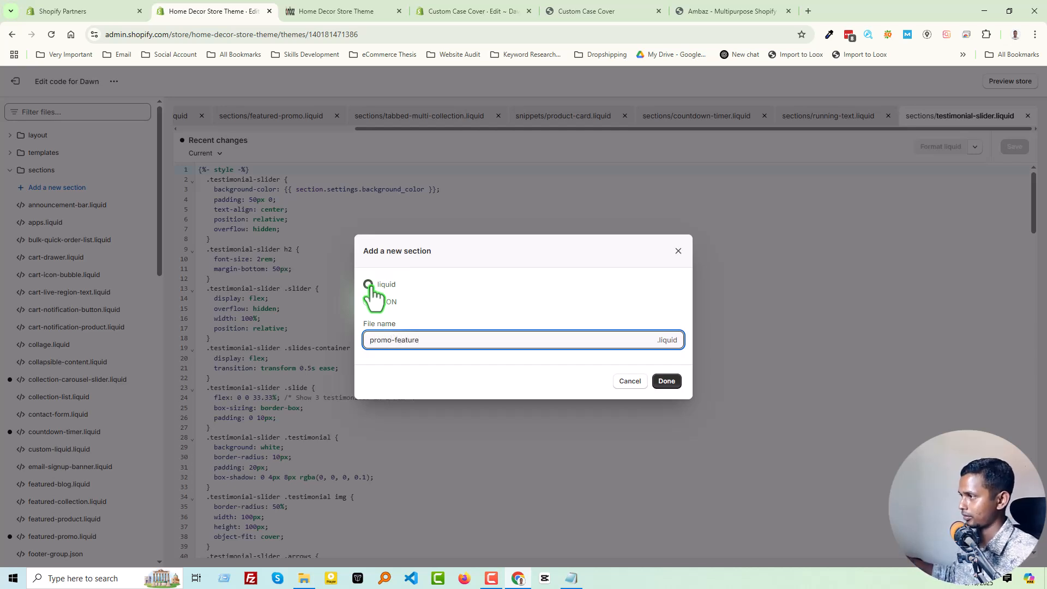
left_click(661, 382)
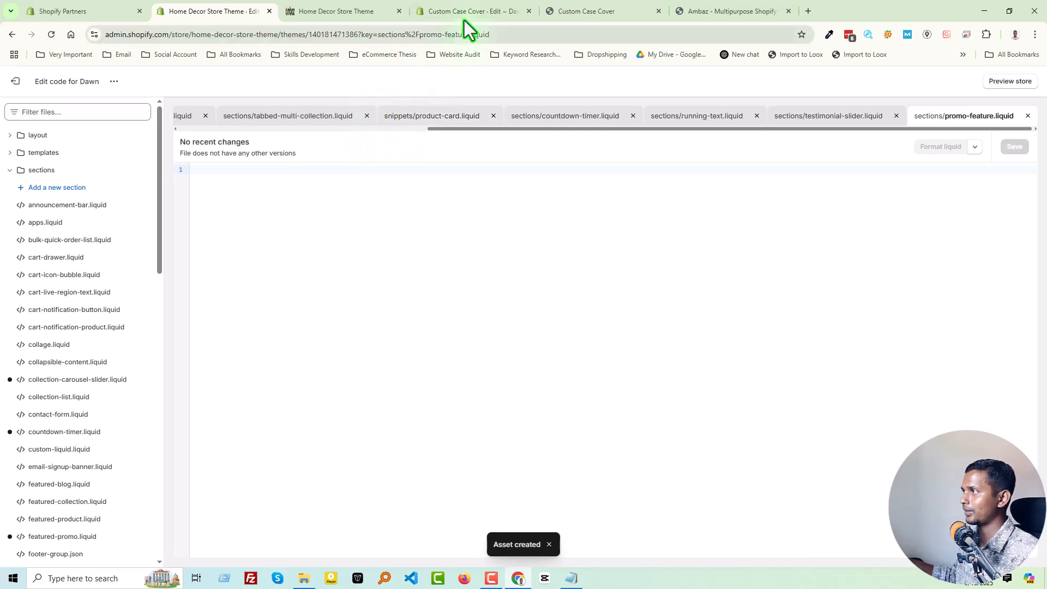
Search Google for "ecommercethesis" in a new browser tab and open the eCommerce Thesis website.
left_click(466, 12)
left_click(402, 248)
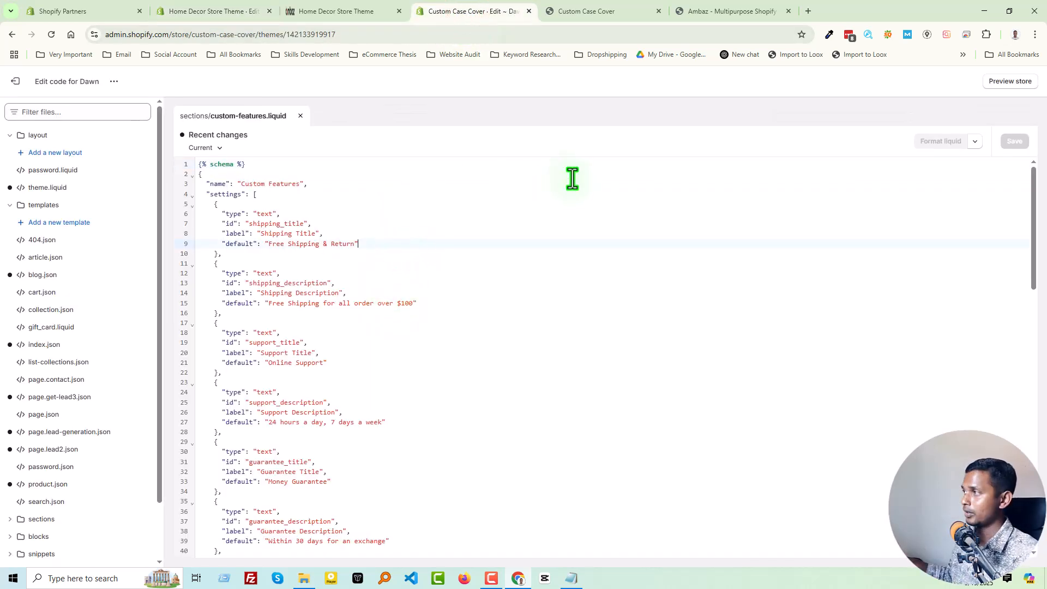
left_click(807, 12)
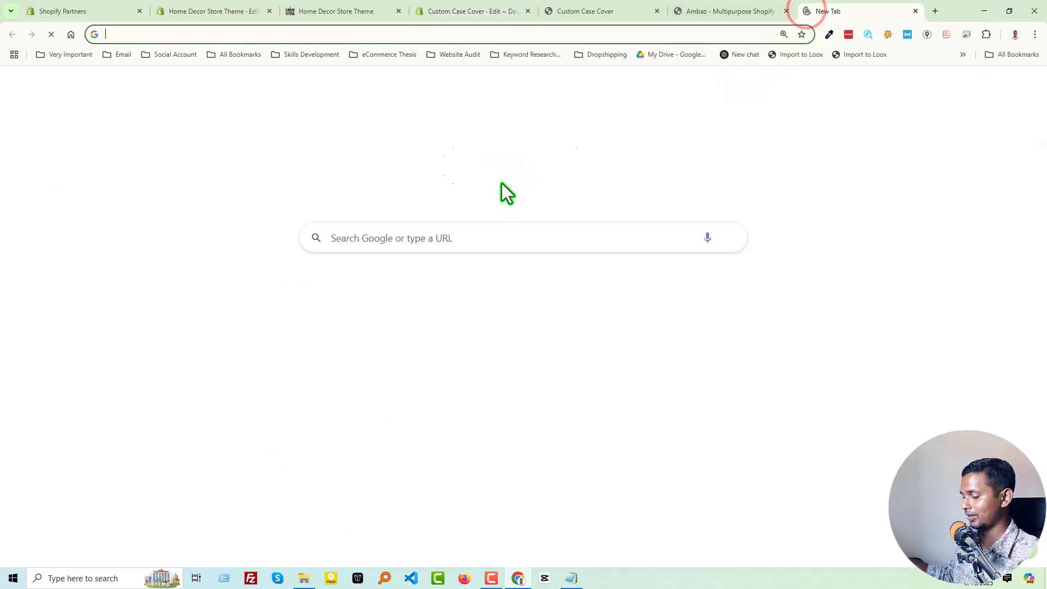
type("ec")
double_click(144, 35)
key("ctrl+x")
key("ctrl+a")
key("ctrl+v")
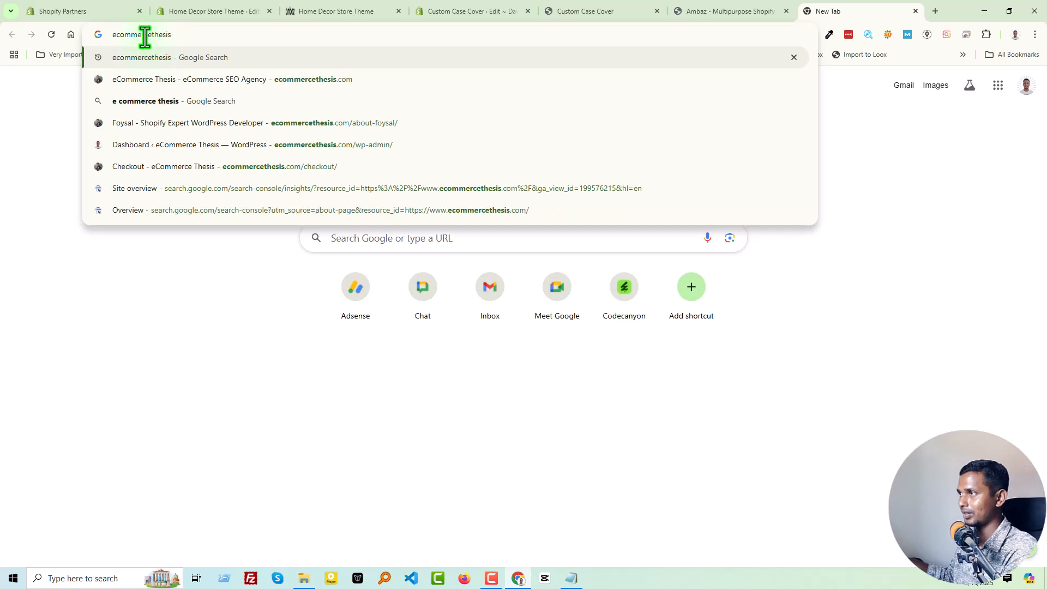
key("Return")
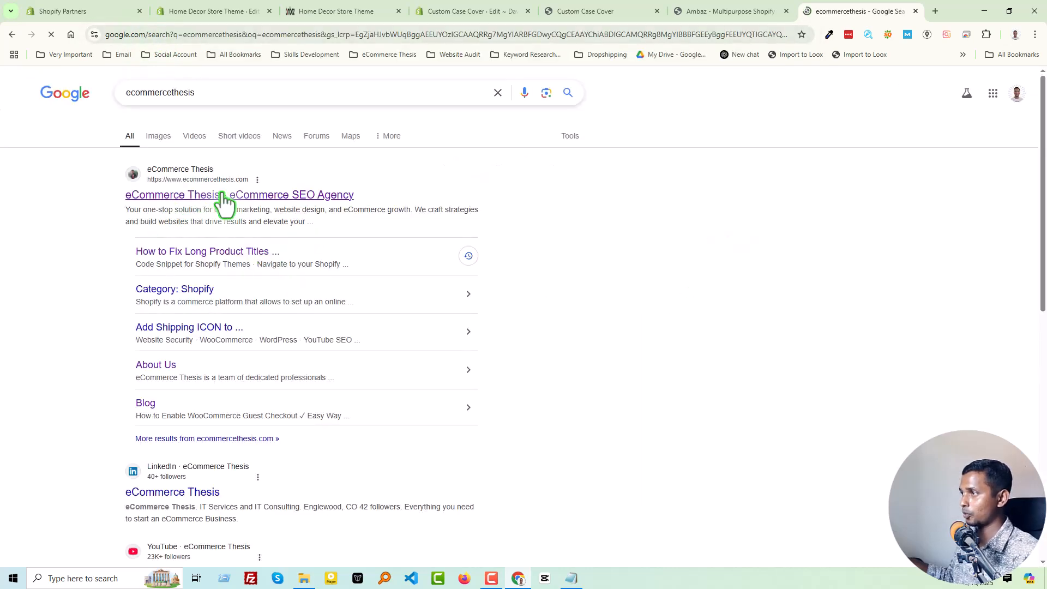
left_click(287, 203)
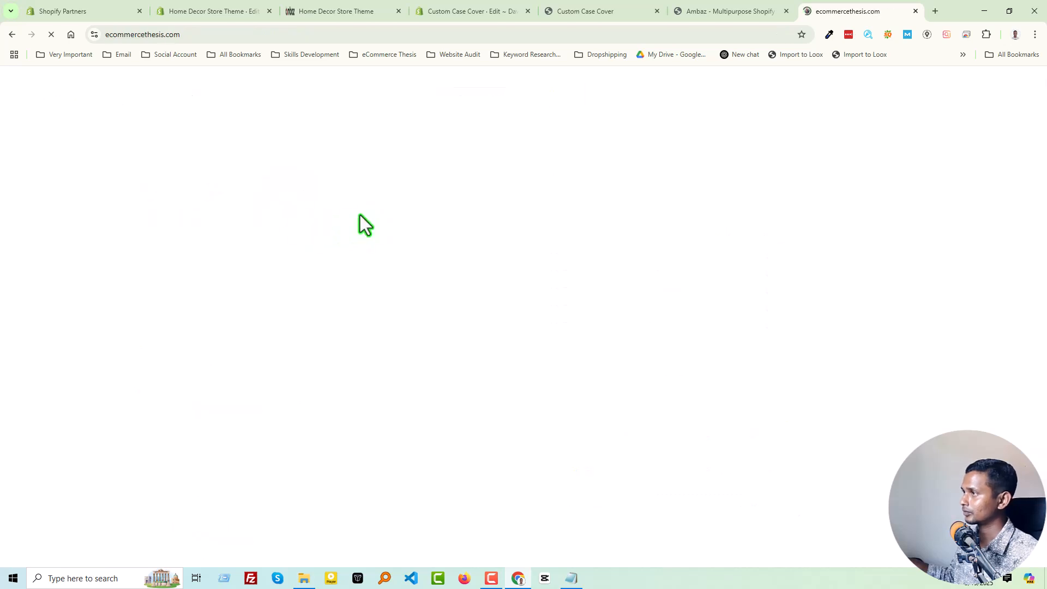
Open the eCommerce Thesis contact page and view its contact details and estimate form.
mouse_move(650, 98)
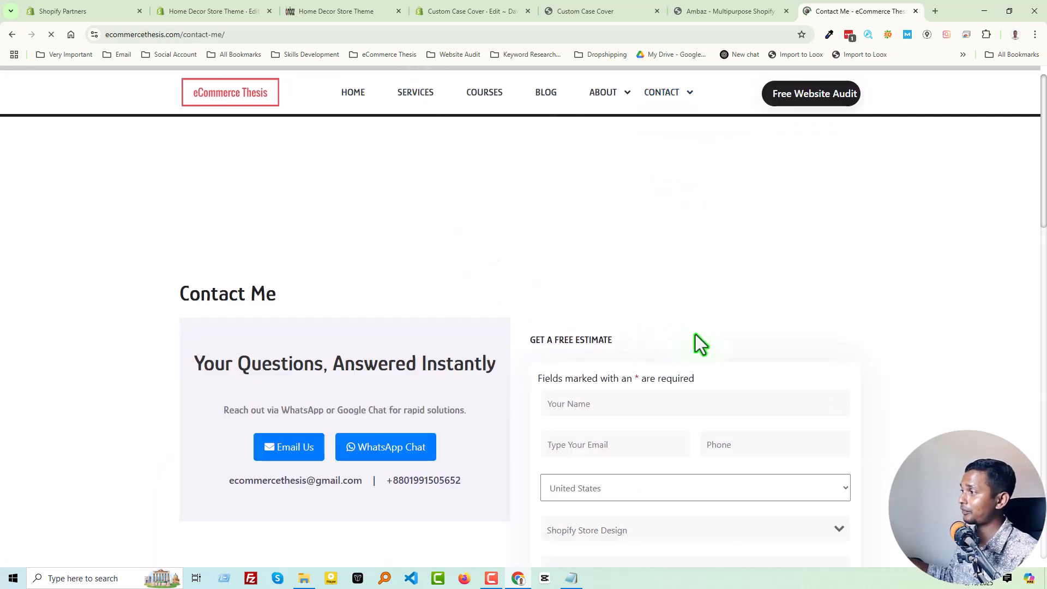
scroll(698, 334, "down", 1)
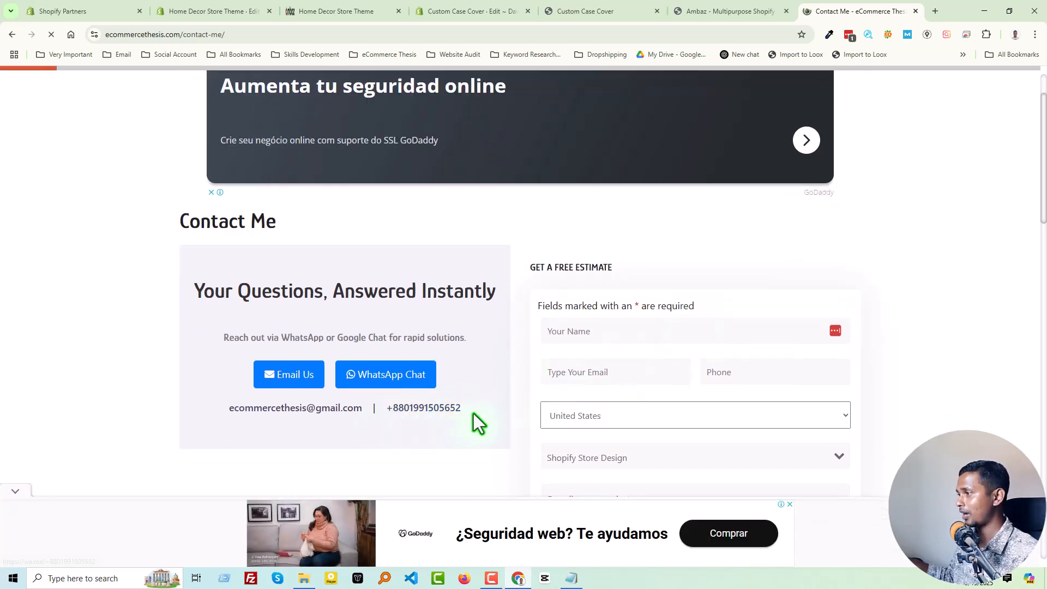
scroll(474, 412, "up", 1)
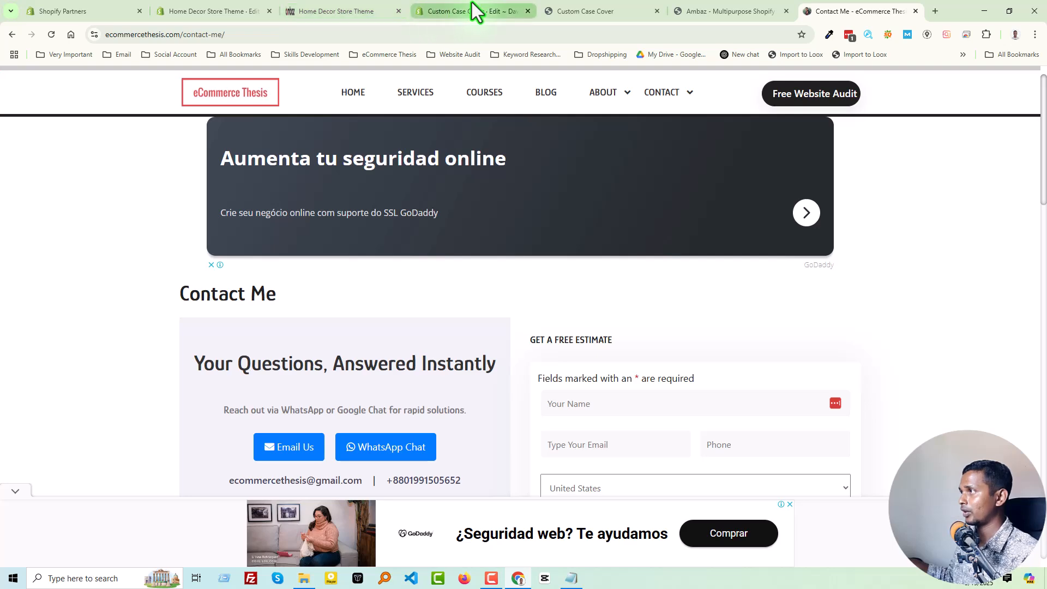
Copy the entire code of custom-features.liquid from the Custom Case Cover store's theme.
left_click(472, 6)
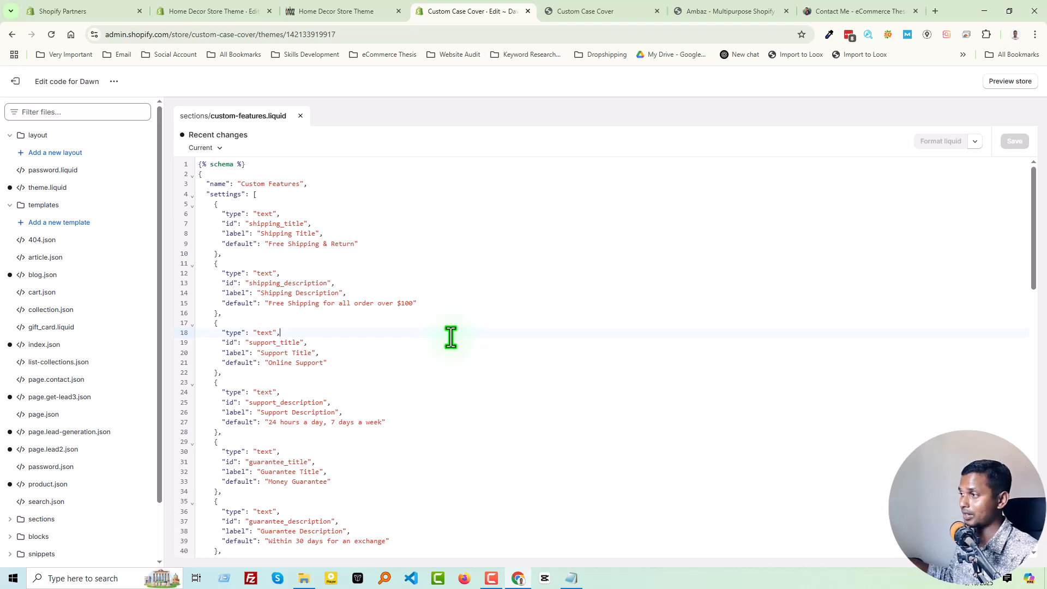
key("ctrl+a")
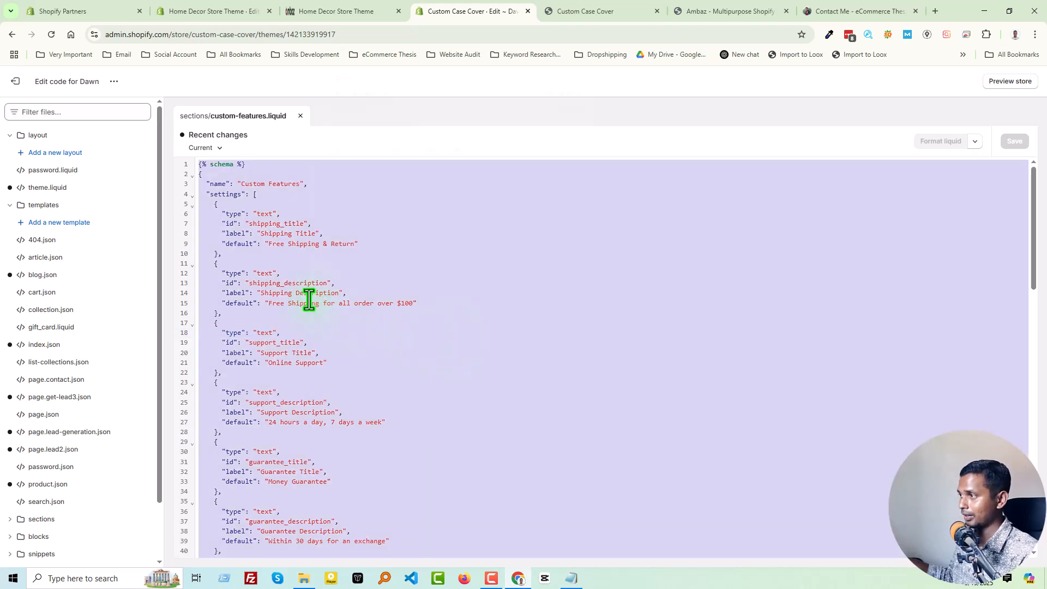
right_click(337, 295)
left_click(339, 64)
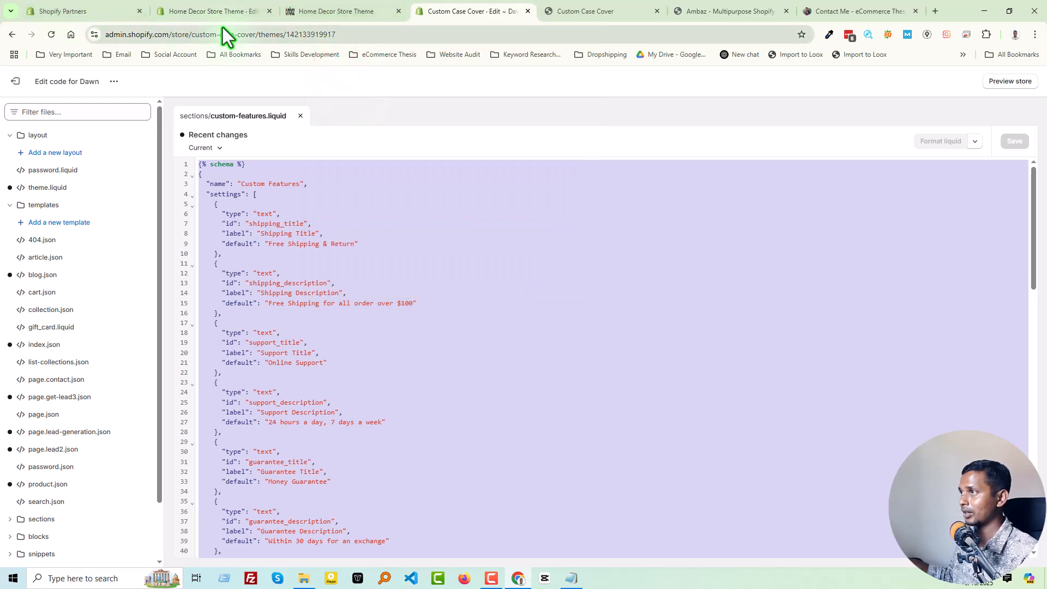
Replace the default schema in the Home Decor store's promo-feature.liquid with the copied section code and save the file.
left_click(226, 12)
left_click(365, 293)
key("ctrl+a")
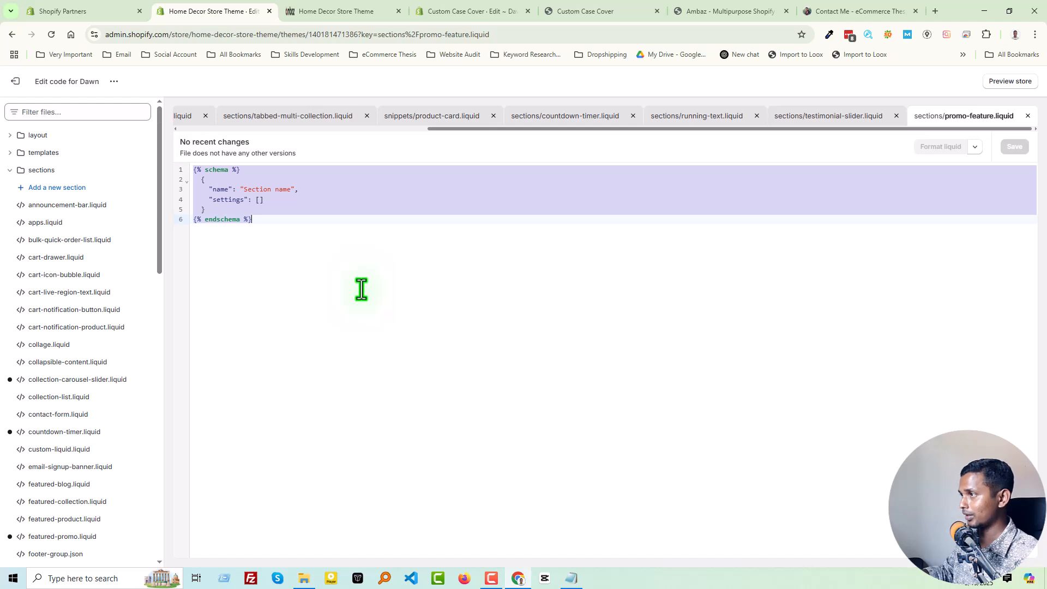
key("BackSpace")
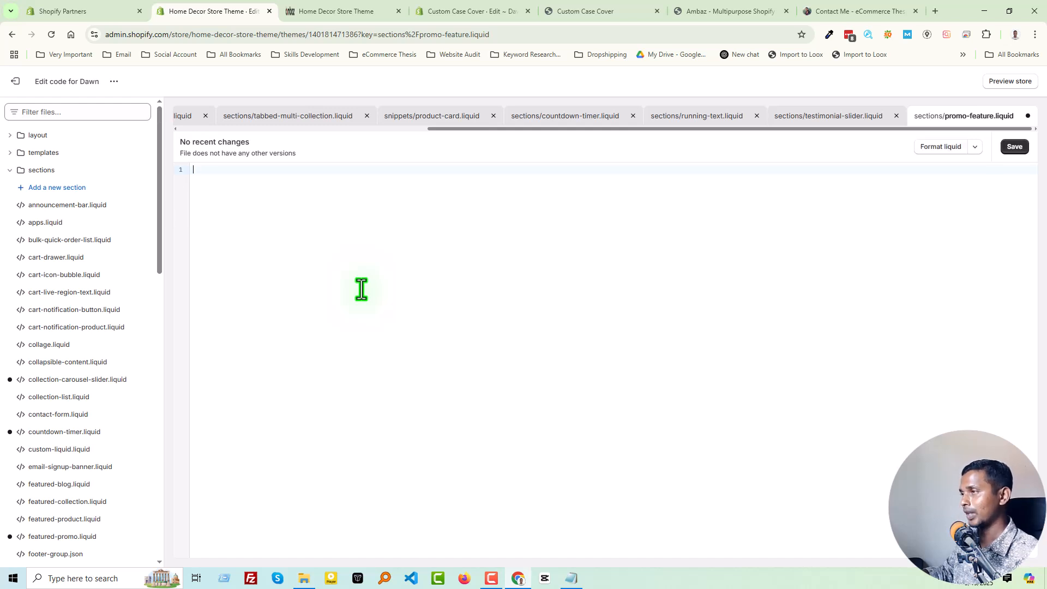
key("ctrl+v")
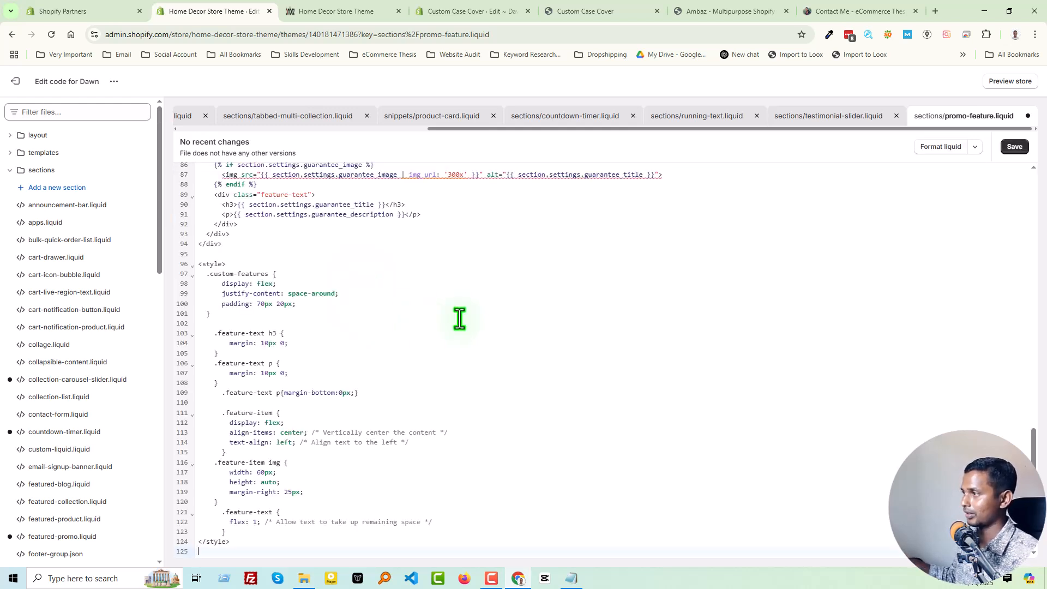
left_click(1009, 148)
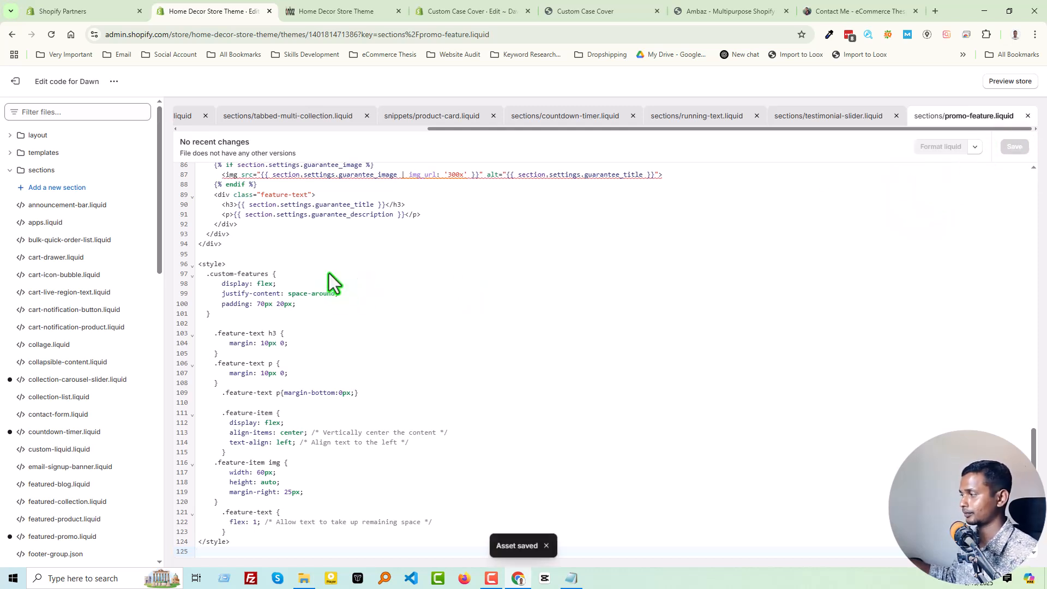
Exit the code editor, open the Dawn theme customizer and add the Custom Features section below the home page's Testimonial Slider.
left_click(15, 81)
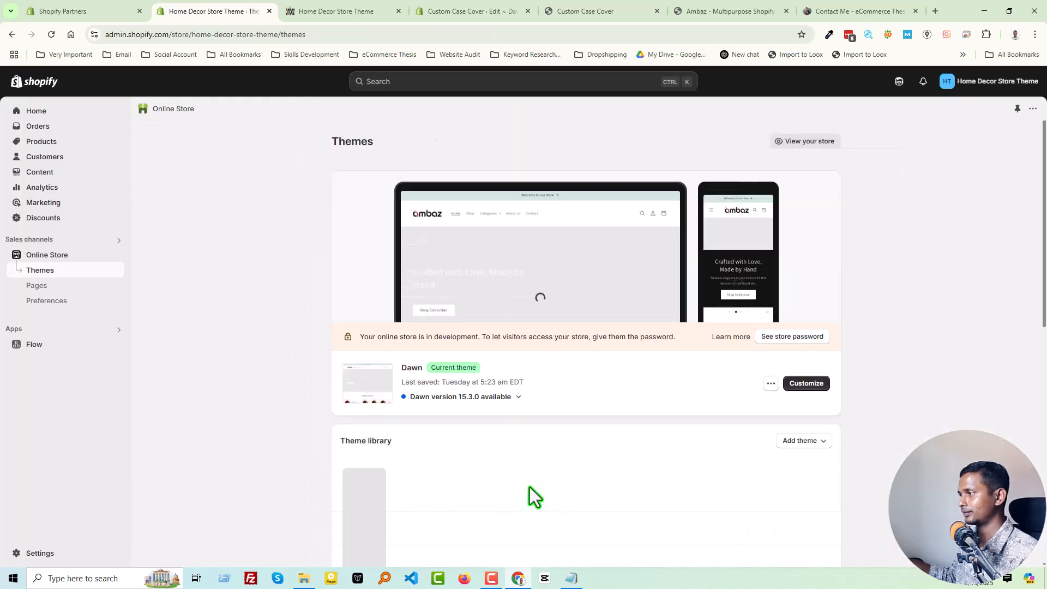
left_click(809, 384)
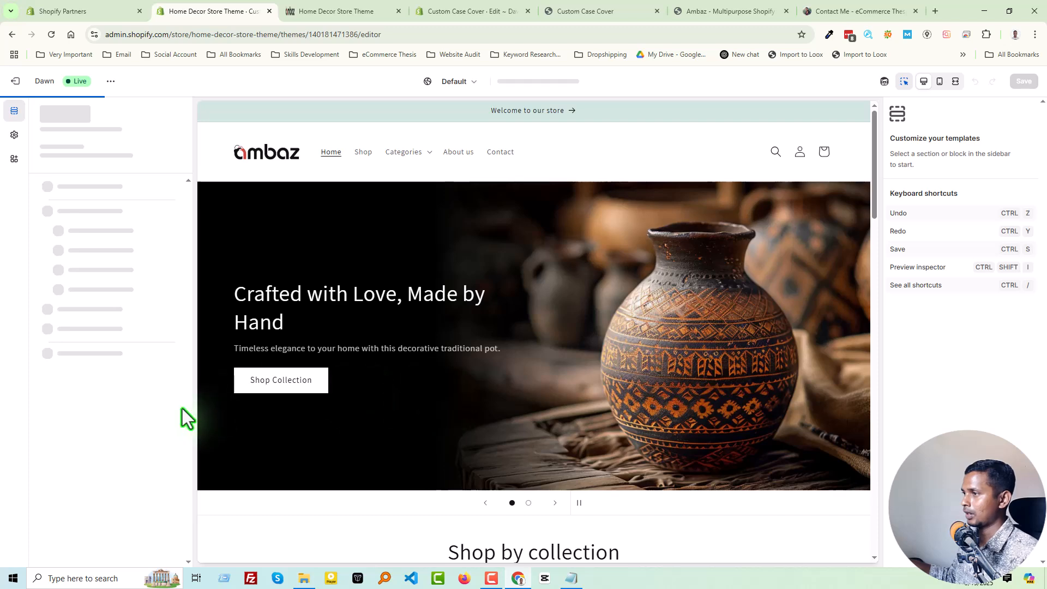
scroll(93, 416, "down", 4)
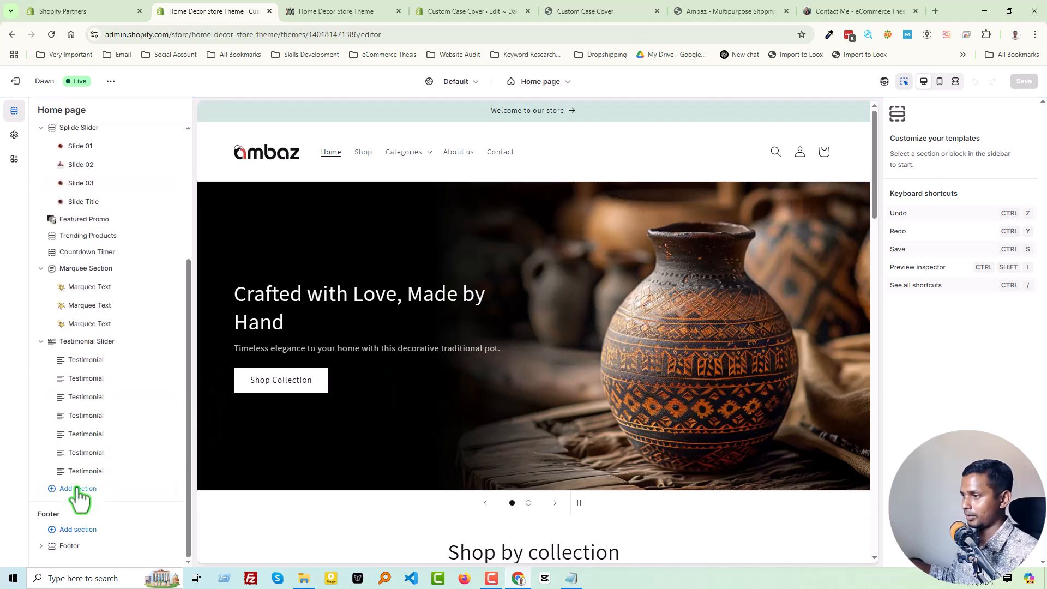
left_click(77, 487)
scroll(228, 436, "down", 5)
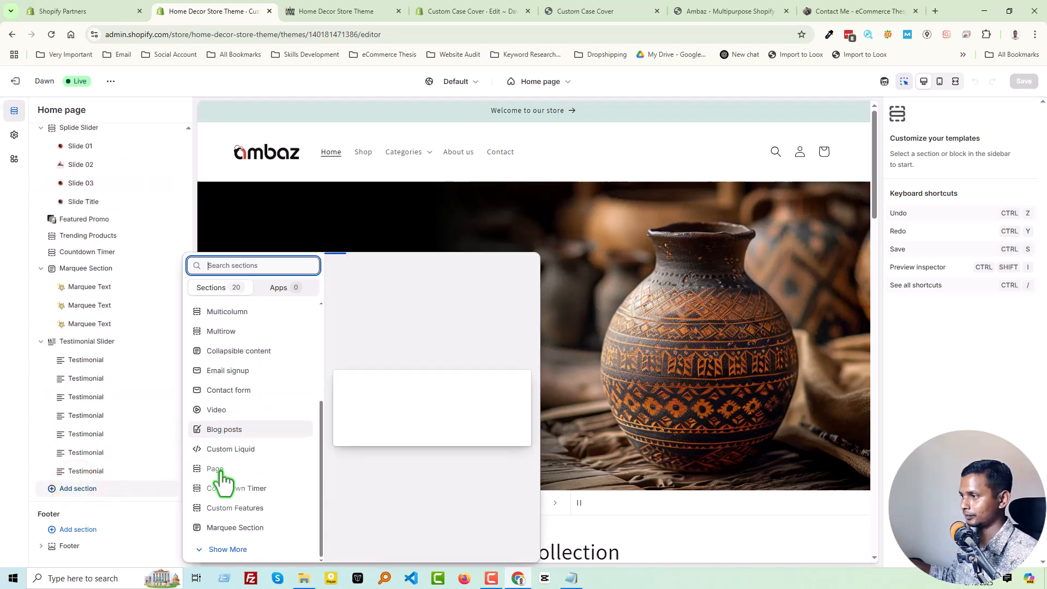
left_click(228, 550)
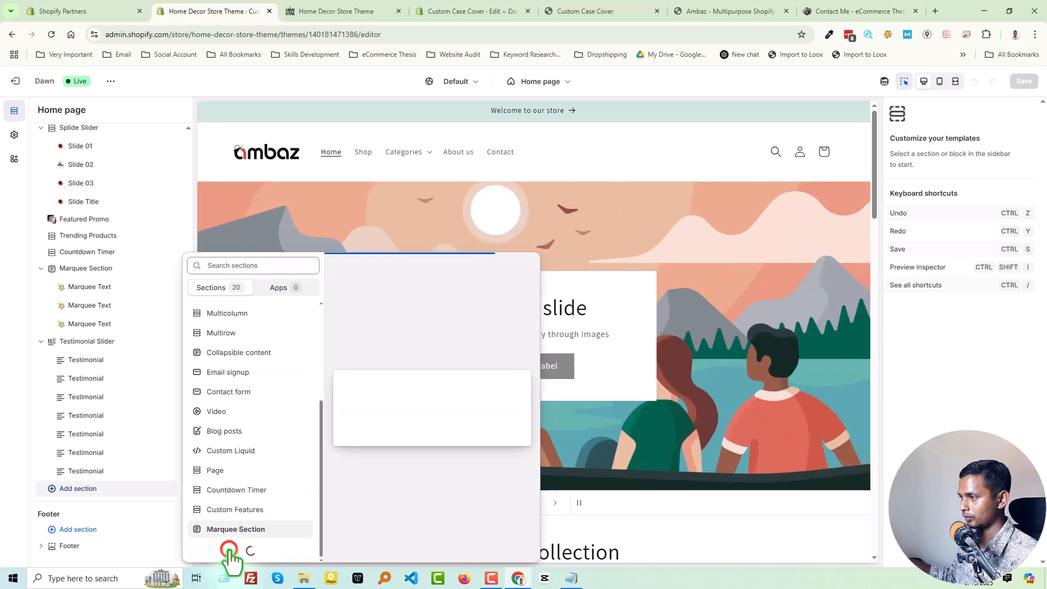
left_click(240, 512)
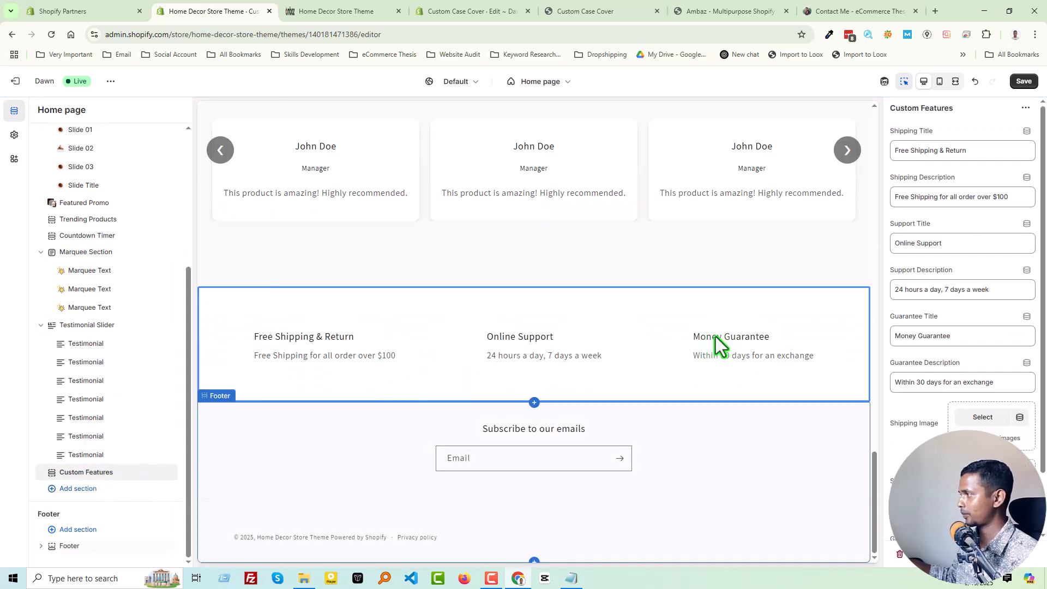
Upload delivery-truck.png, guarantee.png and customer-support.png from the Desktop and assign delivery-truck as the Shipping Image.
left_click(981, 417)
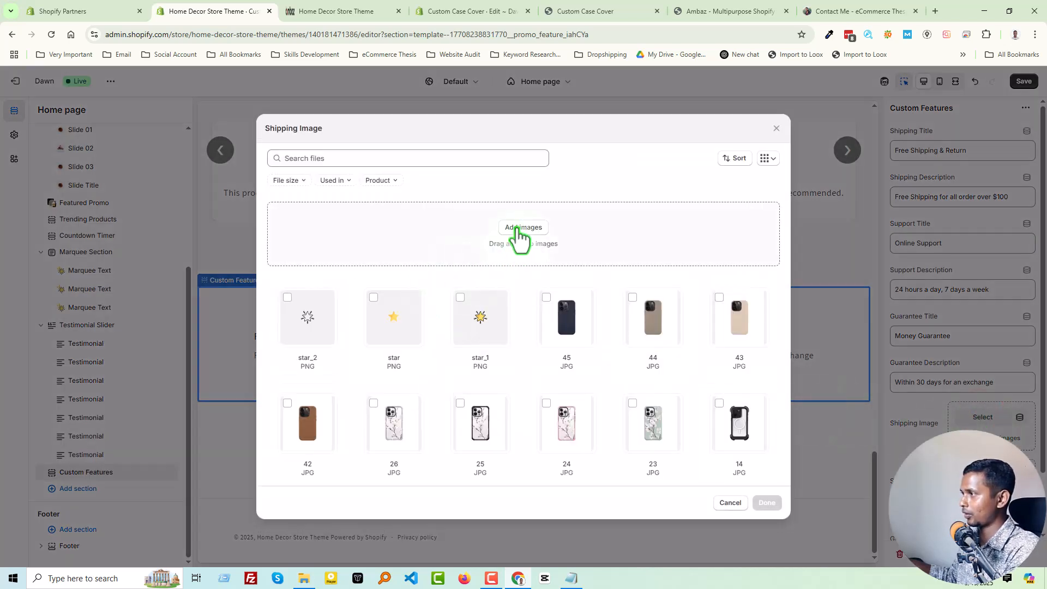
left_click(515, 227)
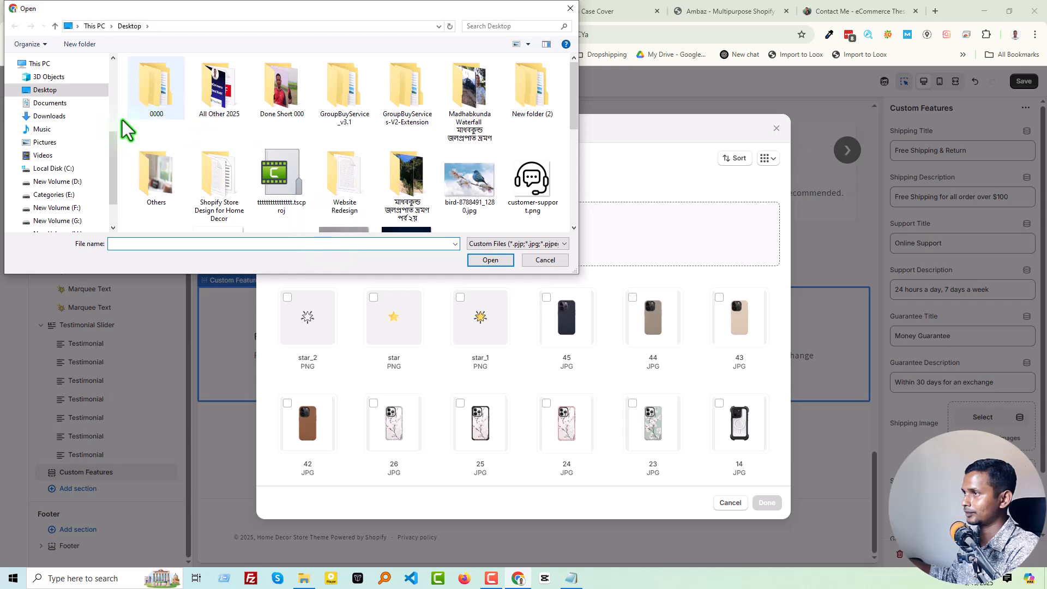
left_click(67, 116)
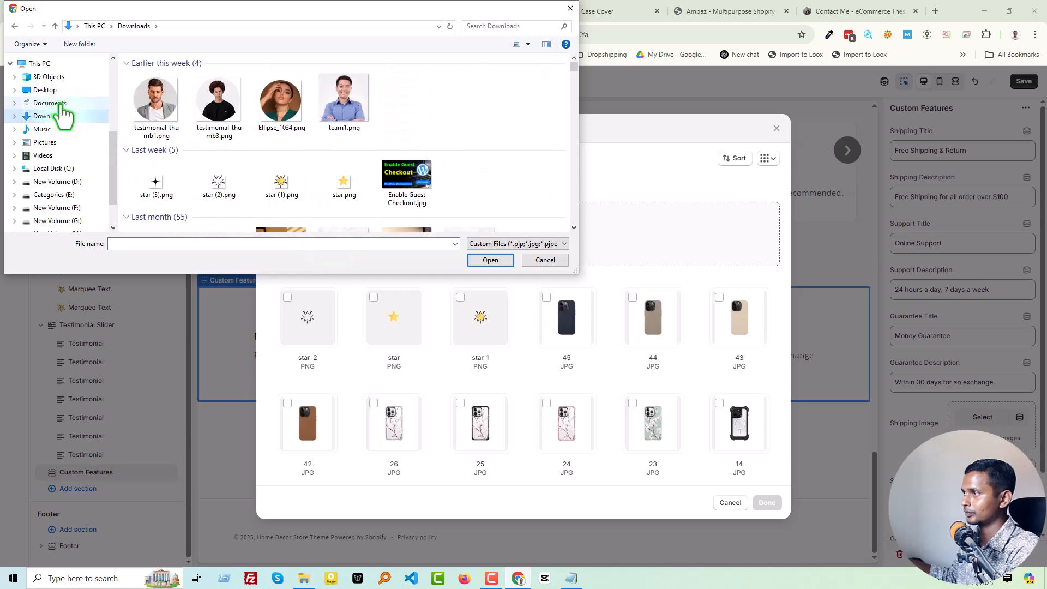
left_click(55, 89)
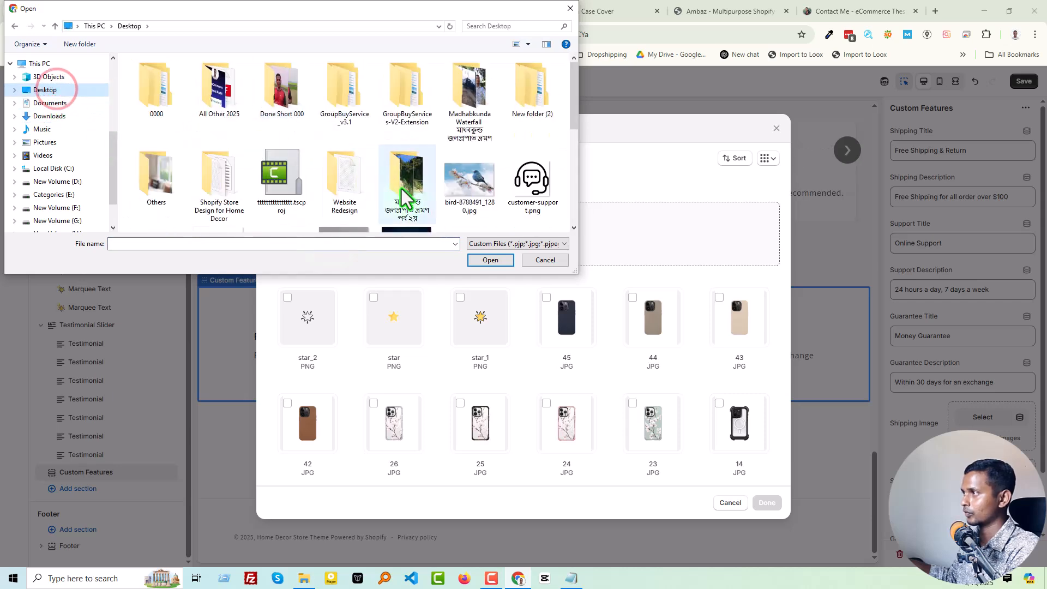
scroll(391, 201, "down", 1)
left_click(524, 120)
left_click(531, 192, "ctrl")
left_click(164, 197, "ctrl")
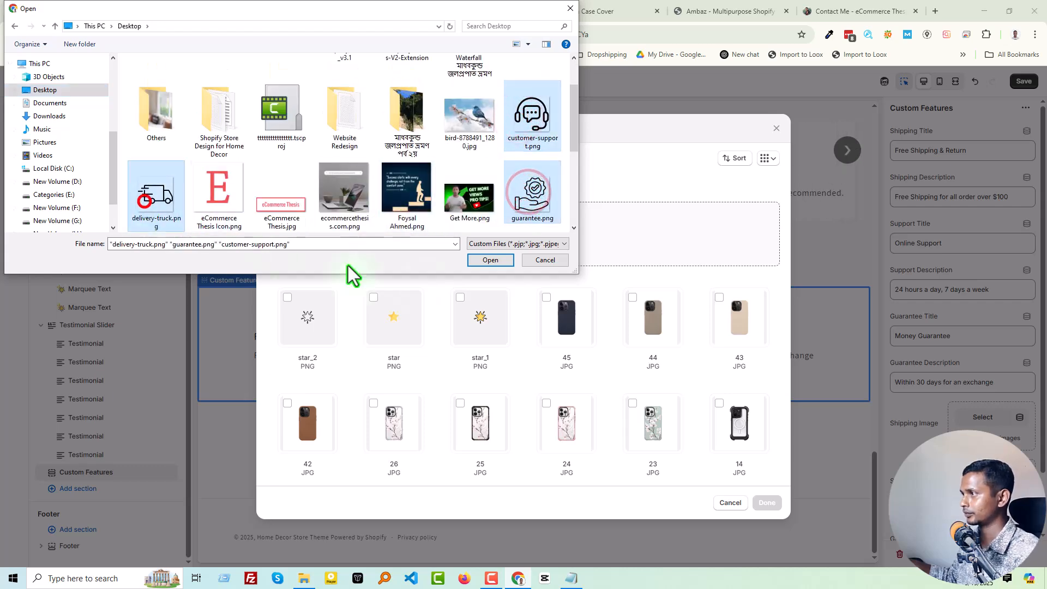
left_click(490, 259)
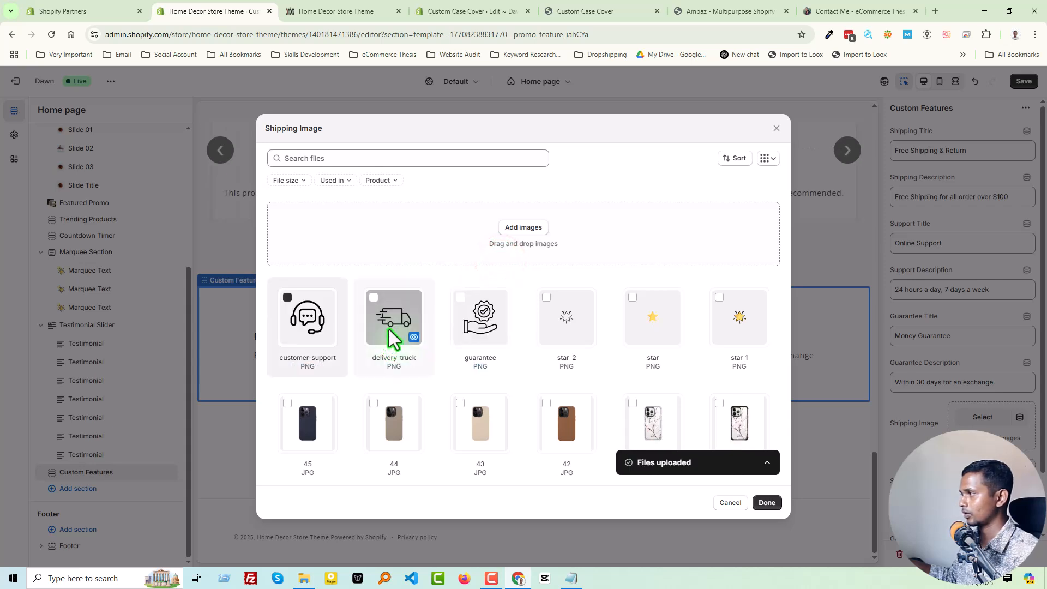
left_click(381, 299)
left_click(763, 502)
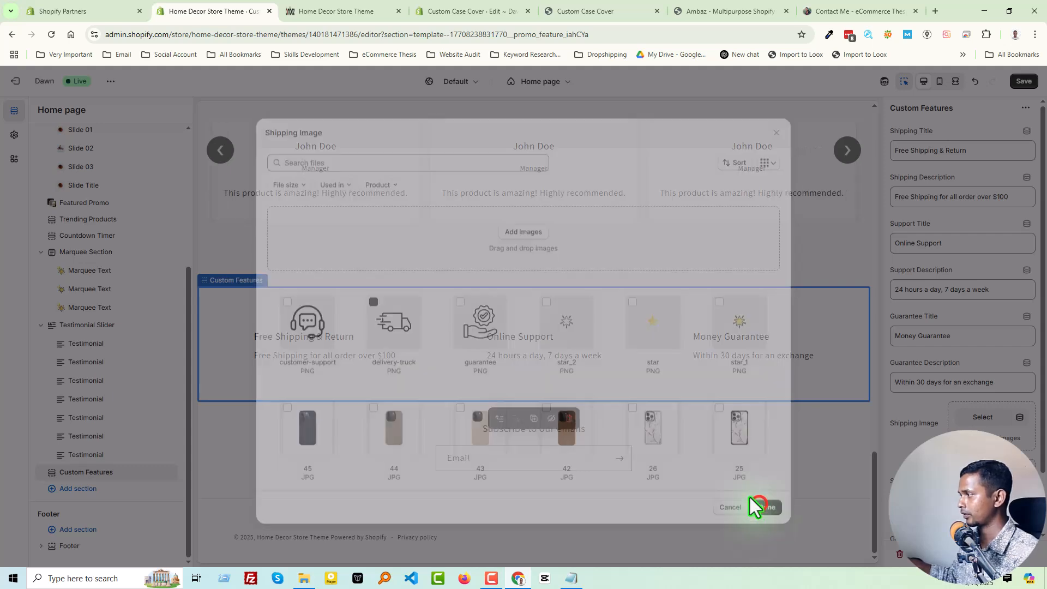
Assign customer-support as the Support Image and guarantee as the Guarantee Image, and save the home page template.
left_click(980, 475)
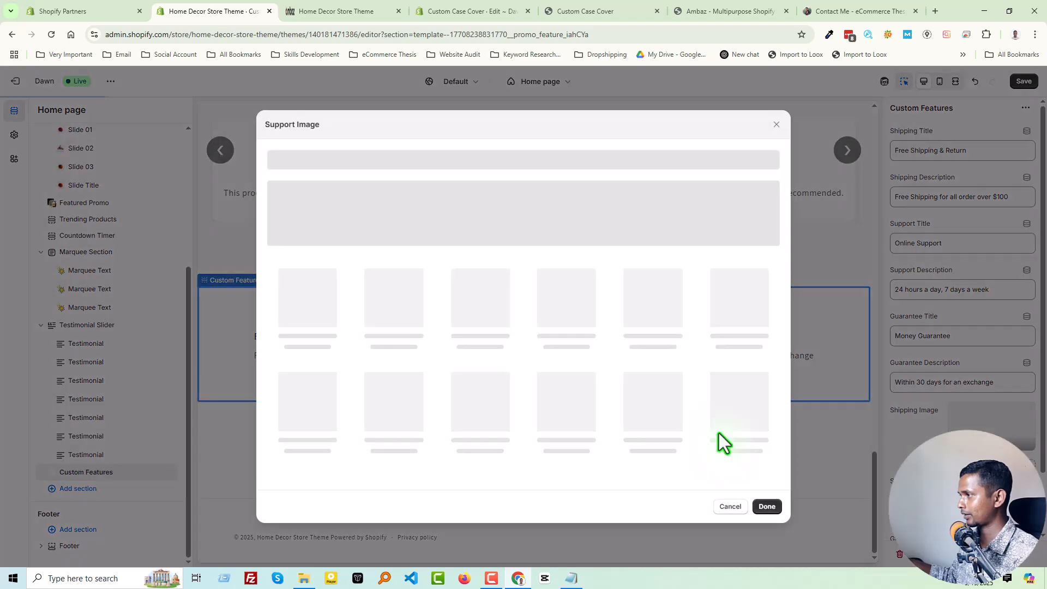
left_click(286, 299)
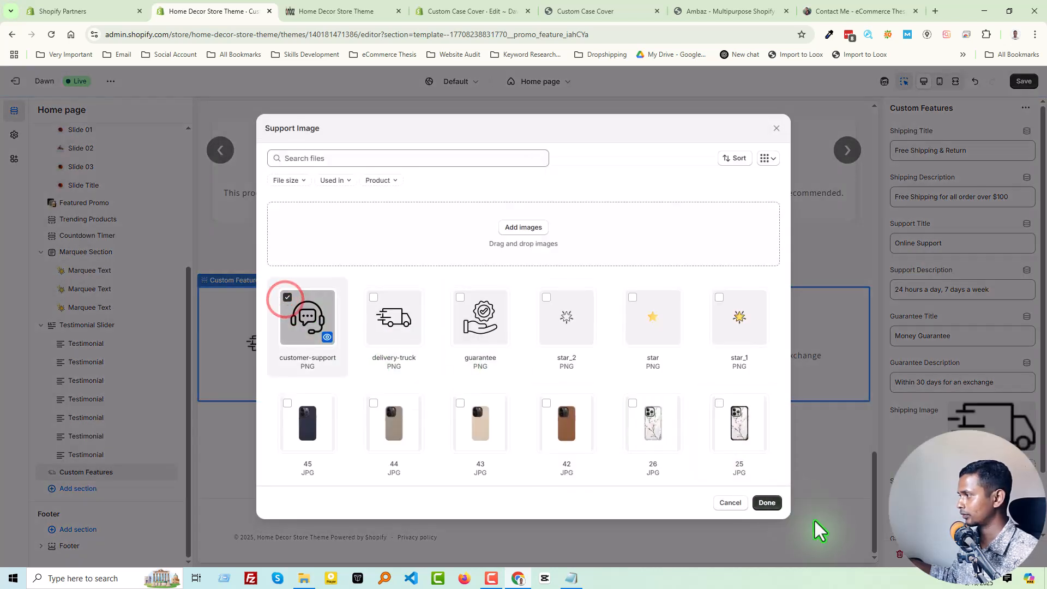
left_click(766, 502)
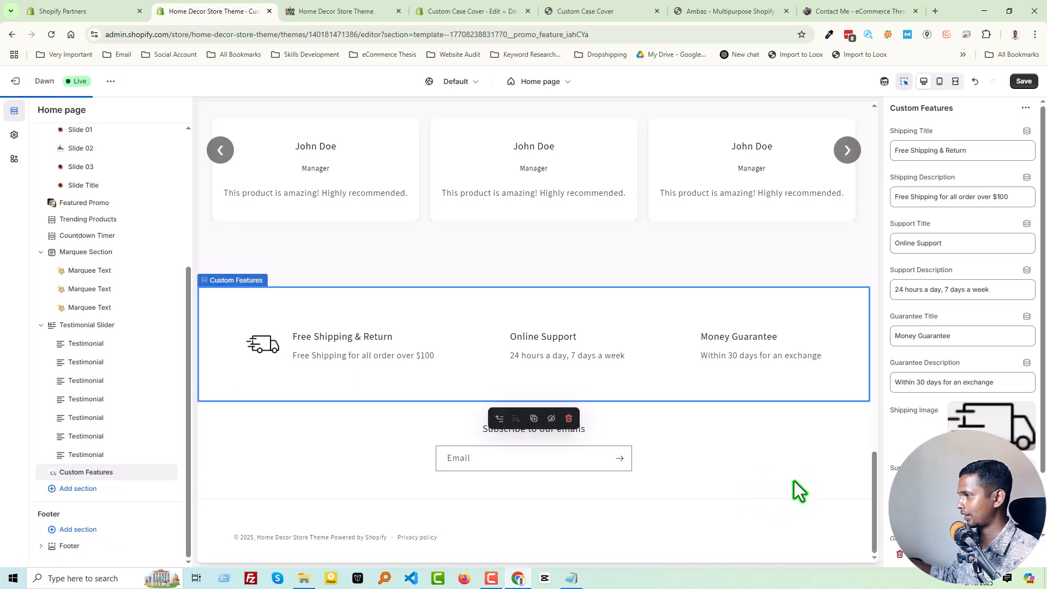
left_click(980, 545)
left_click(460, 298)
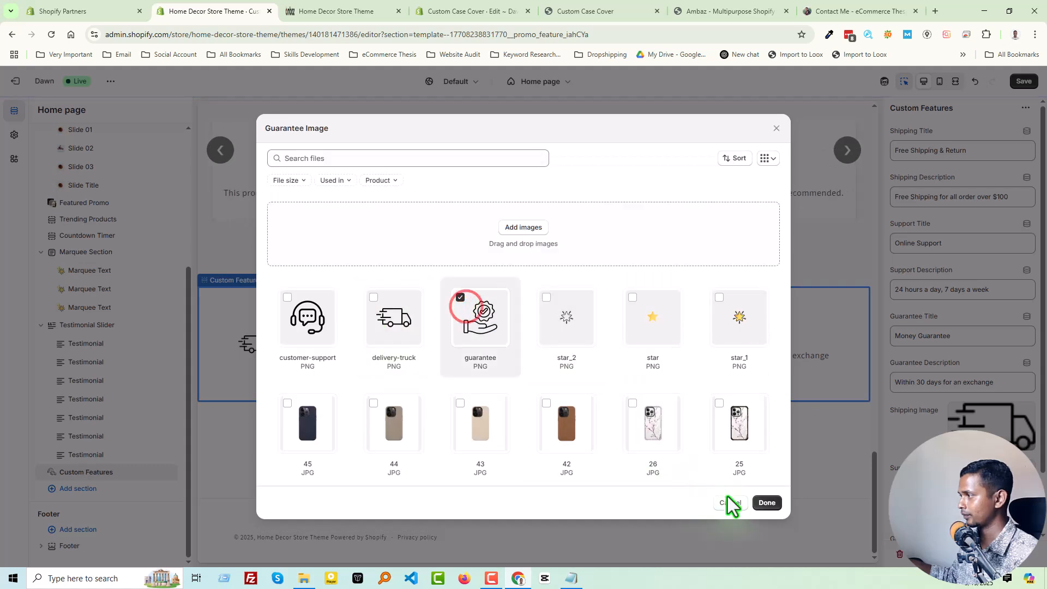
left_click(766, 502)
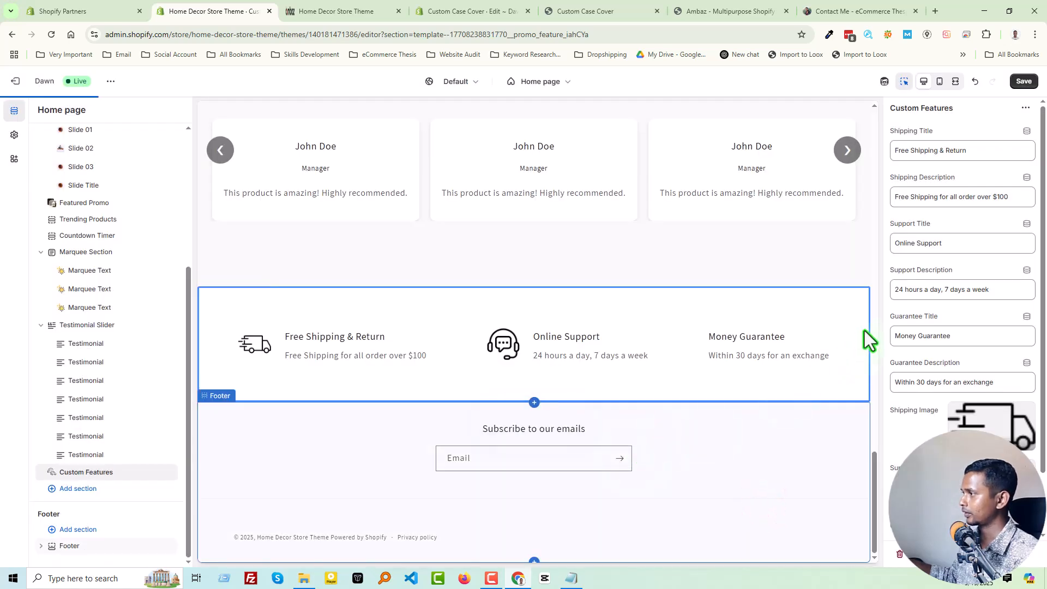
left_click(1023, 81)
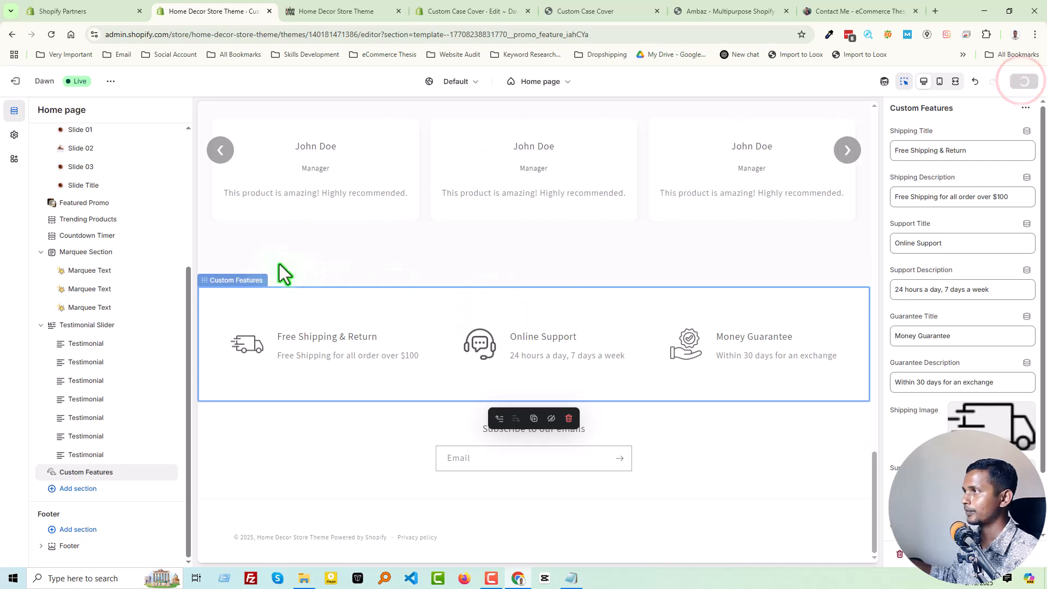
Reload the Home Decor storefront and check the custom features row above the footer.
left_click(310, 15)
right_click(228, 209)
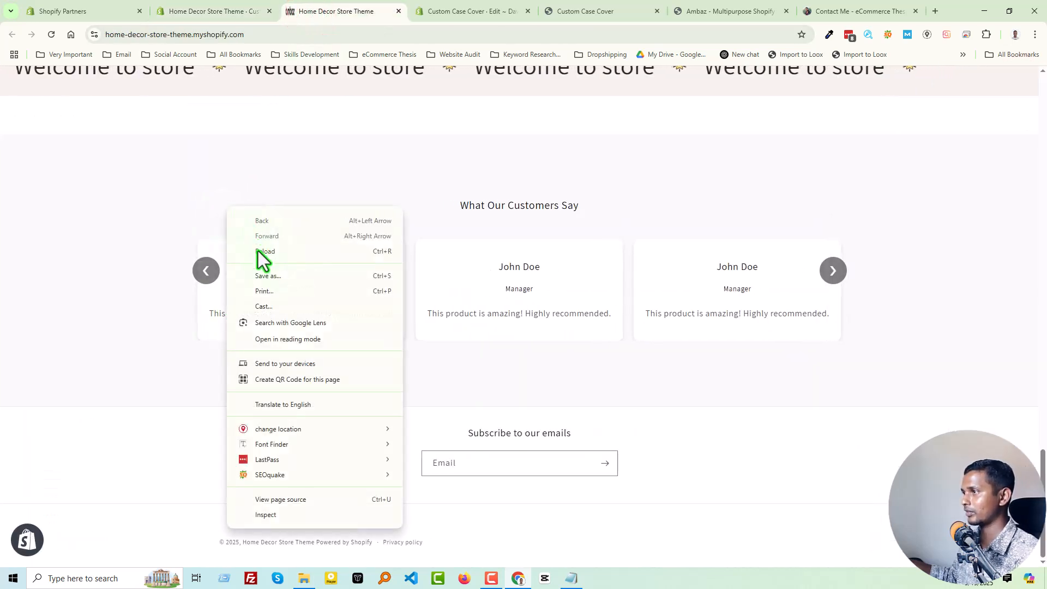
left_click(264, 251)
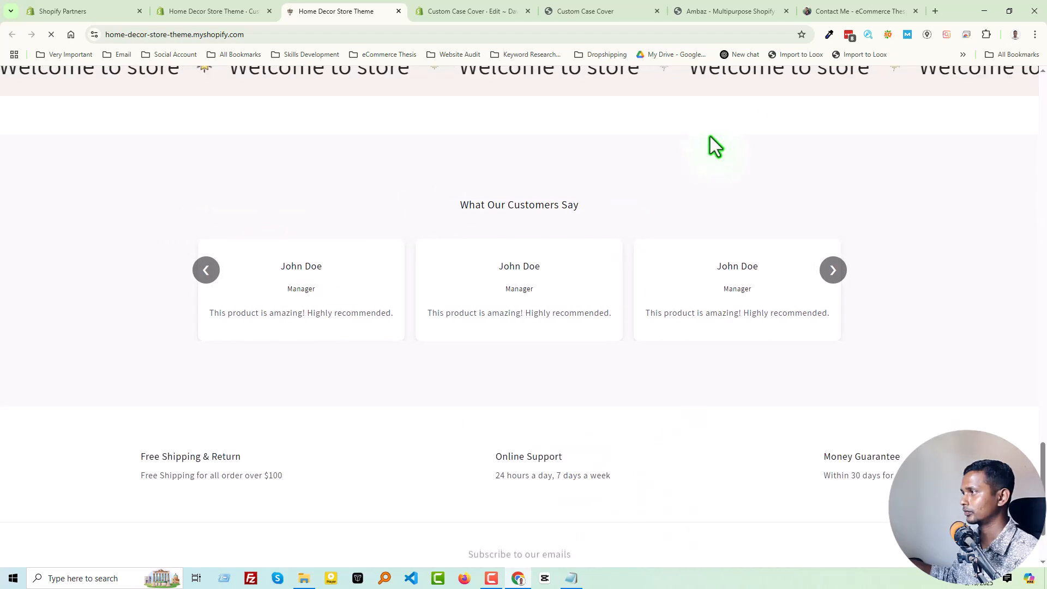
scroll(509, 376, "up", 2)
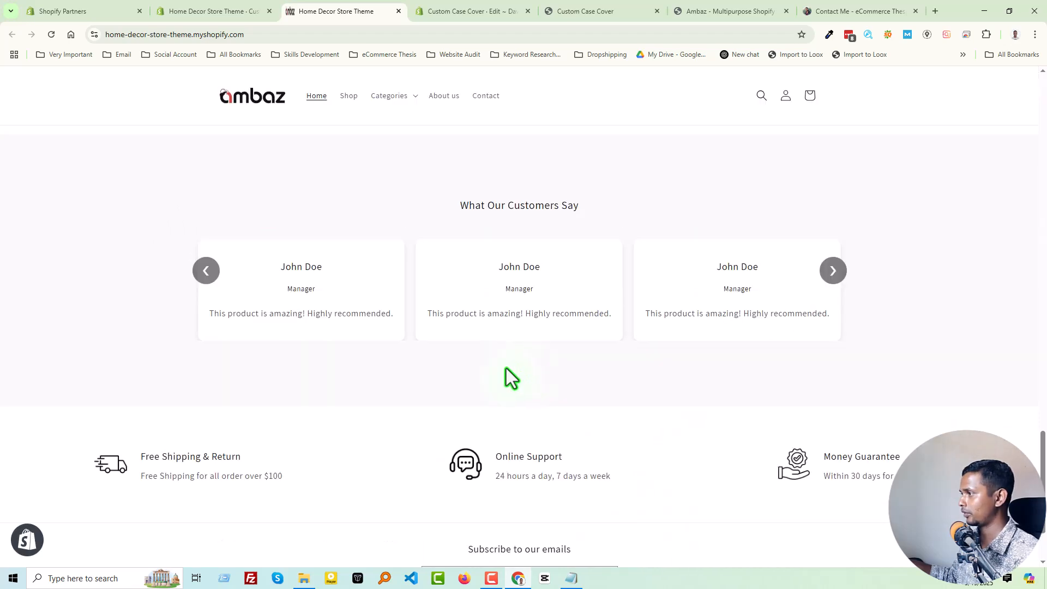
scroll(569, 417, "down", 2)
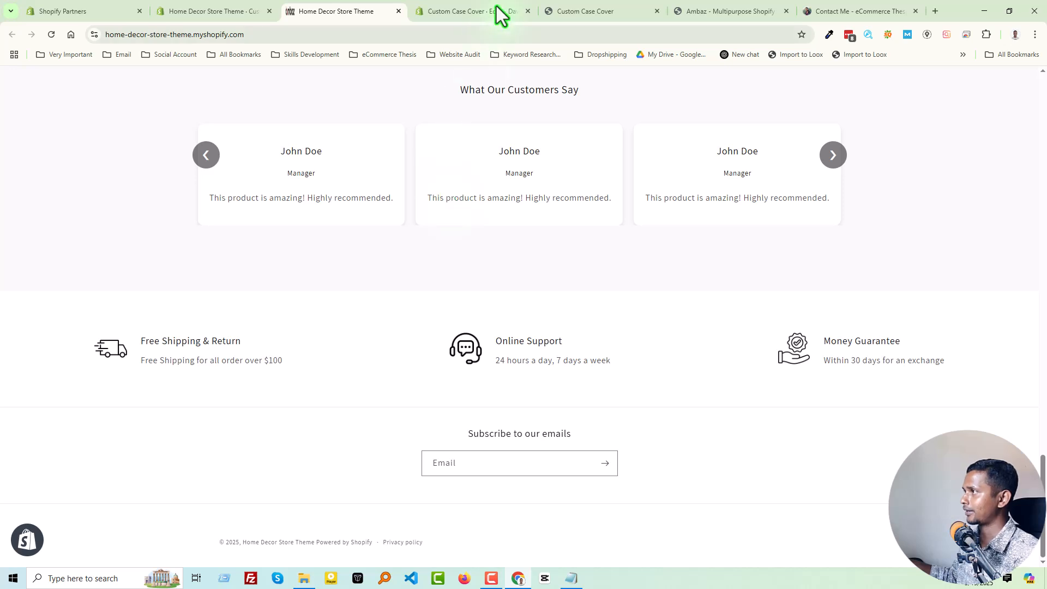
Close the two Custom Case Cover tabs and the eCommerce Thesis contact tab.
left_click(527, 11)
left_click(527, 11)
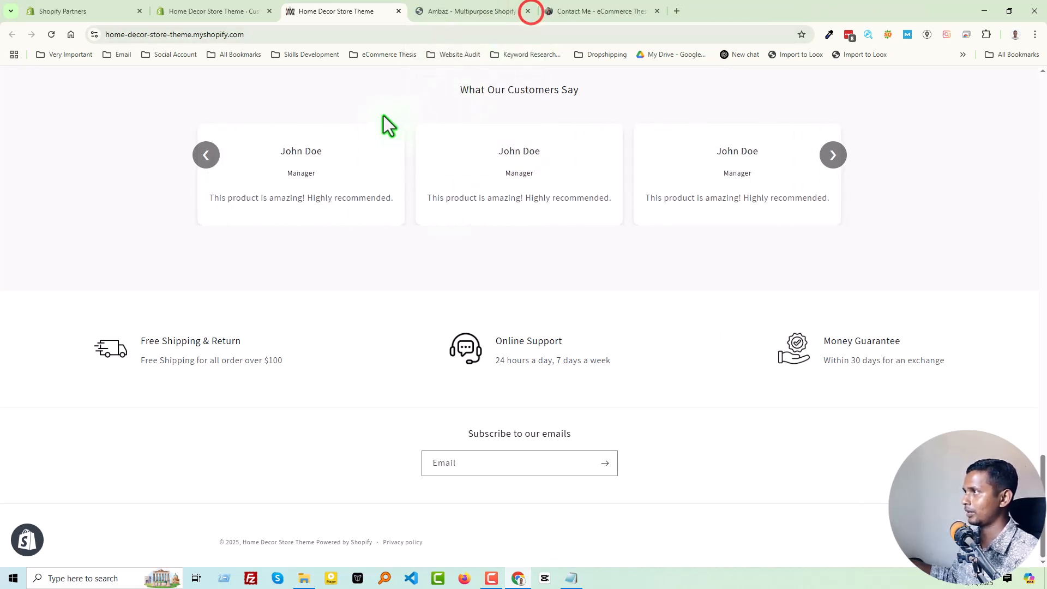
left_click(657, 11)
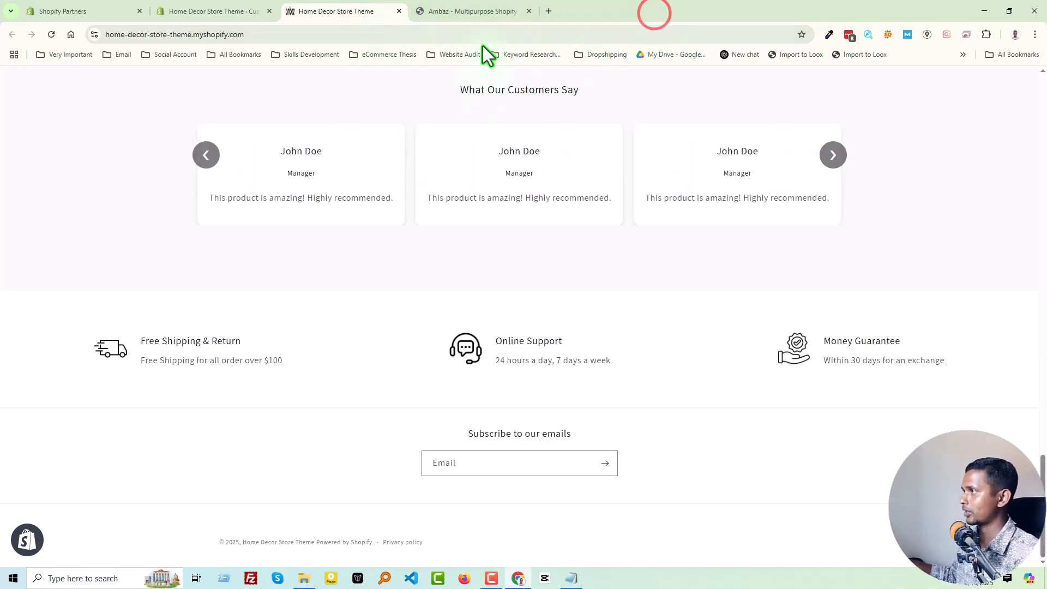
Examine the features row and footer layout of the Ambaz demo store.
left_click(517, 7)
scroll(479, 363, "down", 15)
scroll(368, 379, "down", 20)
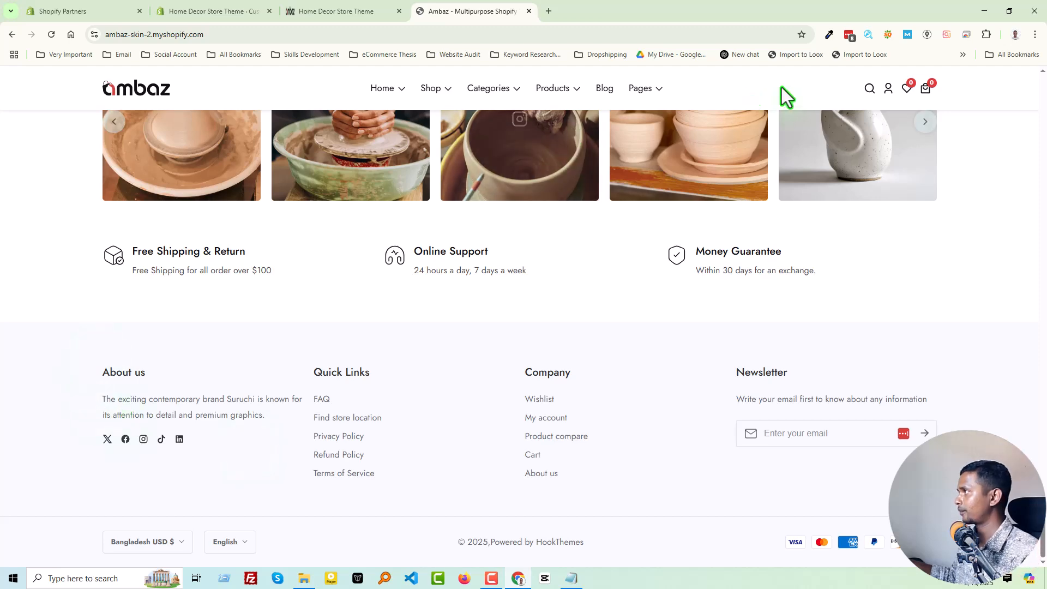
Open the Footer section's settings in the Home Decor customizer and view its available color schemes.
left_click(214, 9)
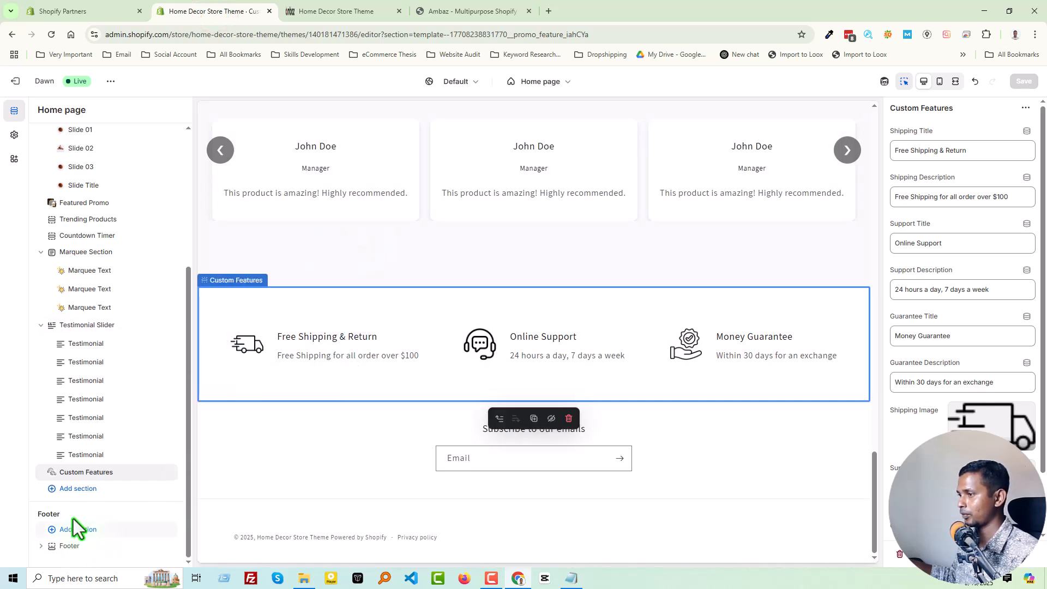
left_click(63, 548)
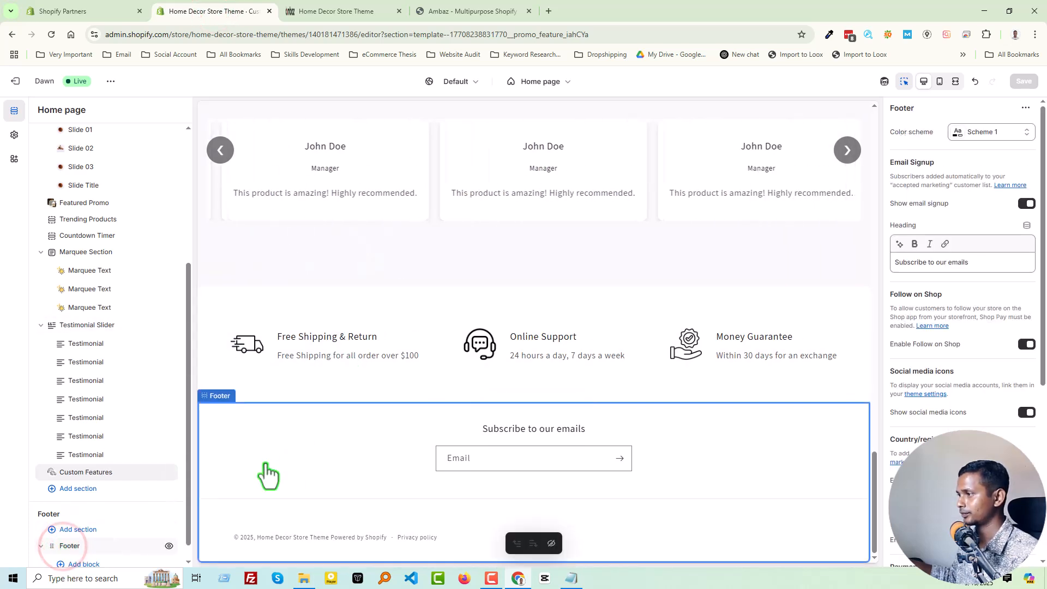
left_click(979, 131)
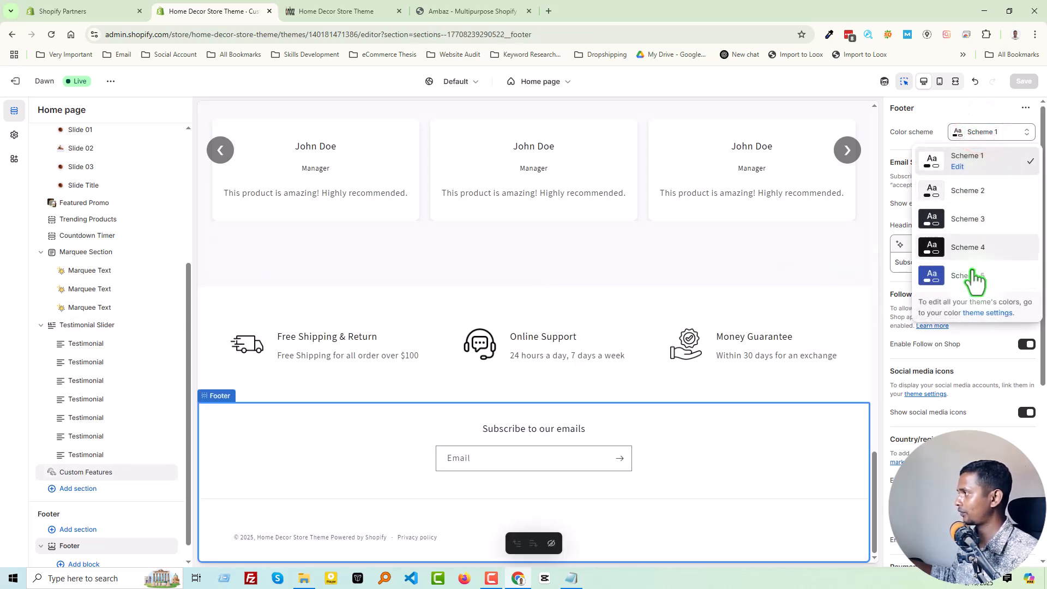
Add a new color scheme in the theme's color settings.
left_click(14, 137)
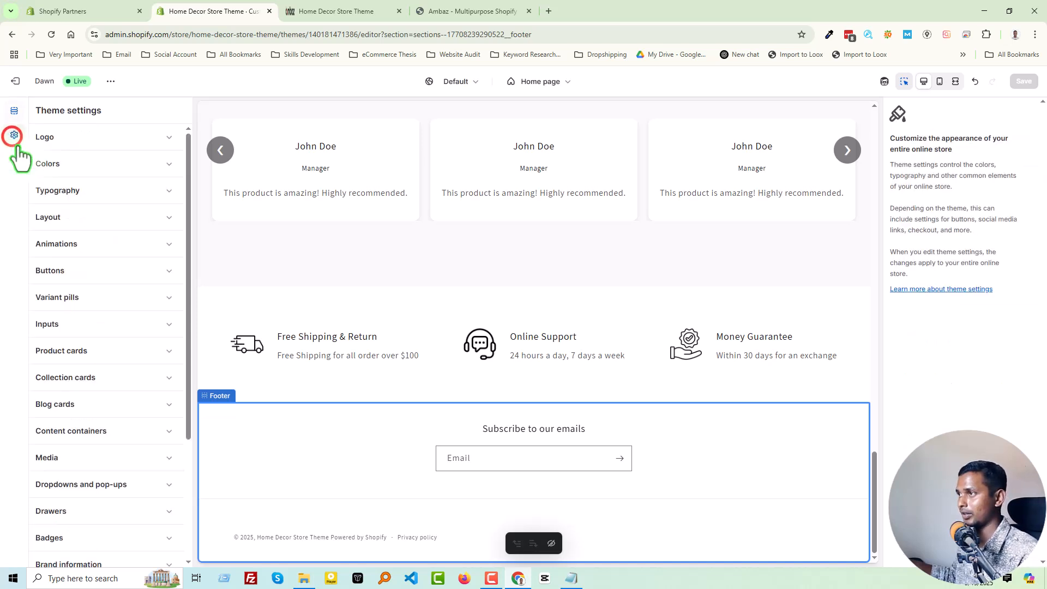
left_click(96, 166)
left_click(158, 301)
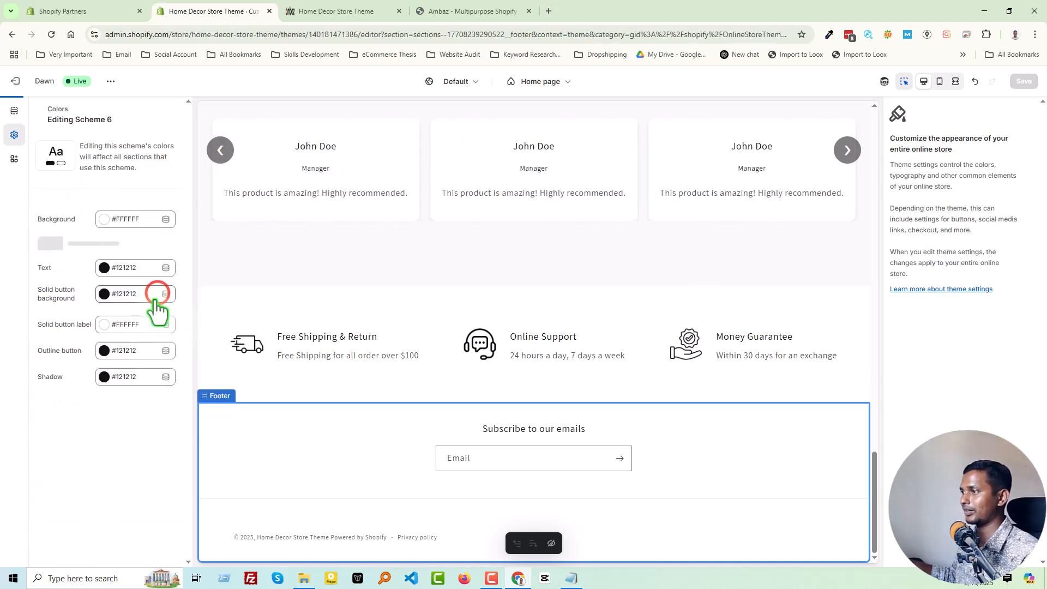
Copy the footer background color #F4F9FC from the Ambaz demo store with the page color picker and return to the new color scheme.
left_click(436, 11)
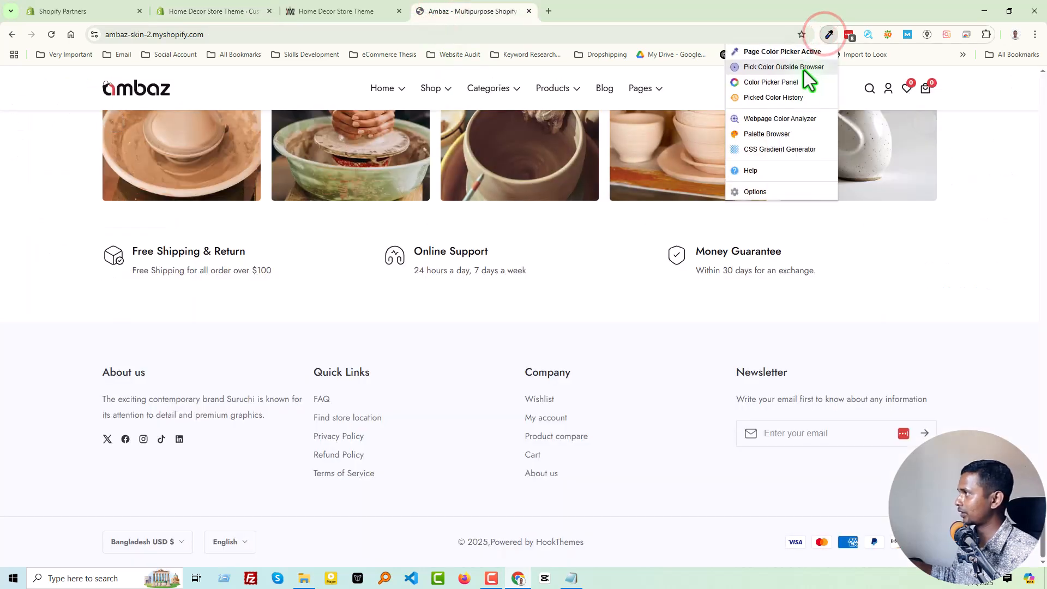
left_click(801, 52)
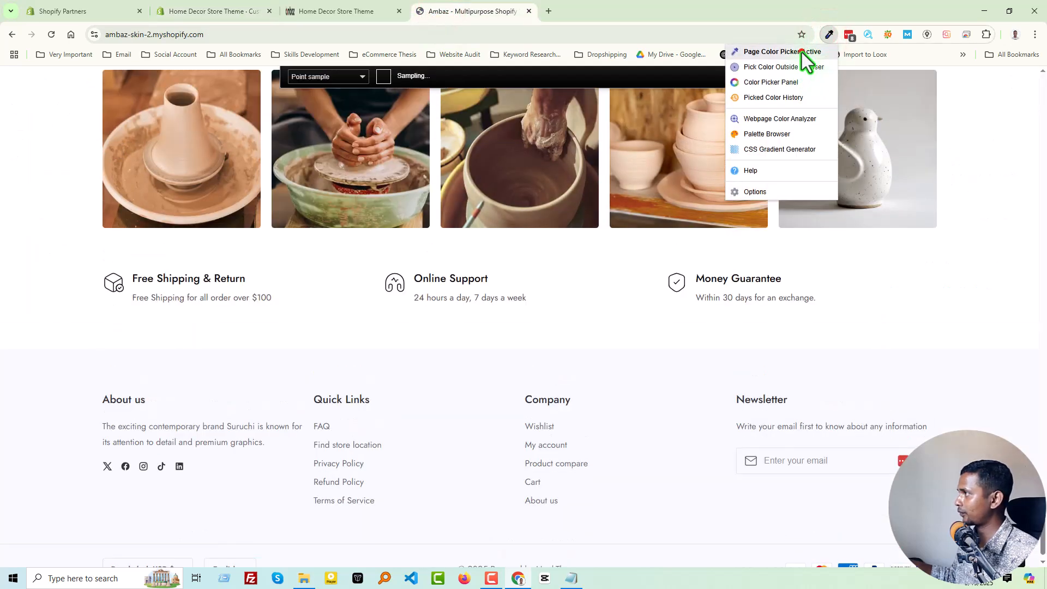
left_click(448, 387)
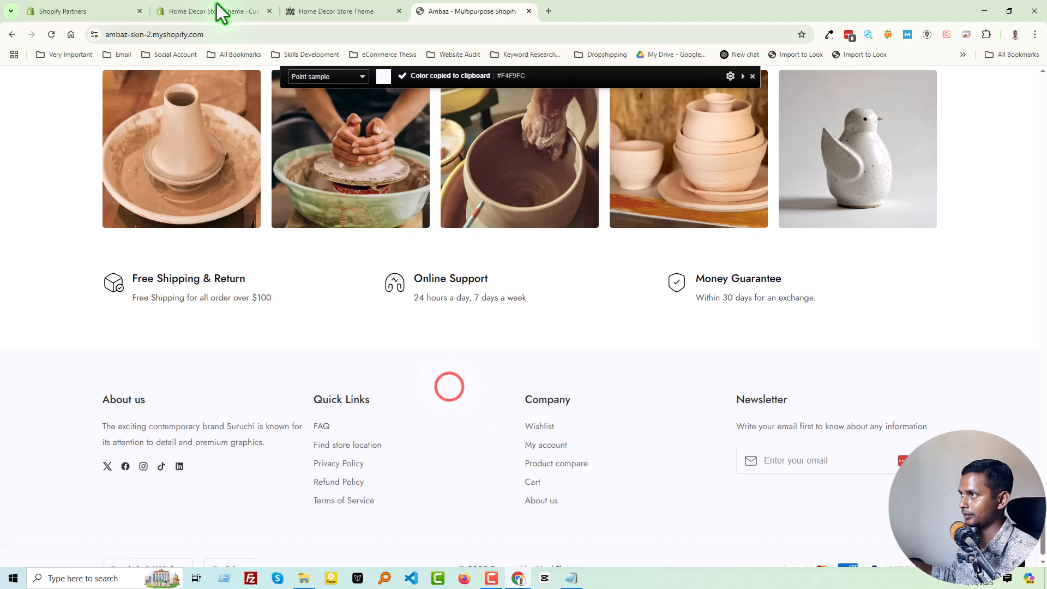
left_click(188, 10)
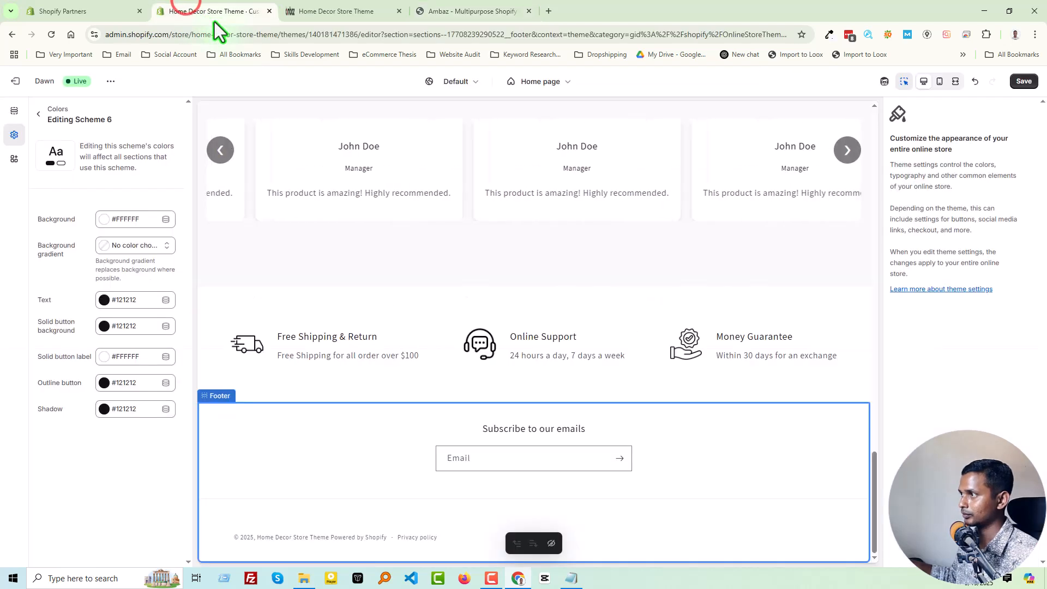
Set the background of color Scheme 6 to #F4F9FC and save the theme.
left_click(127, 219)
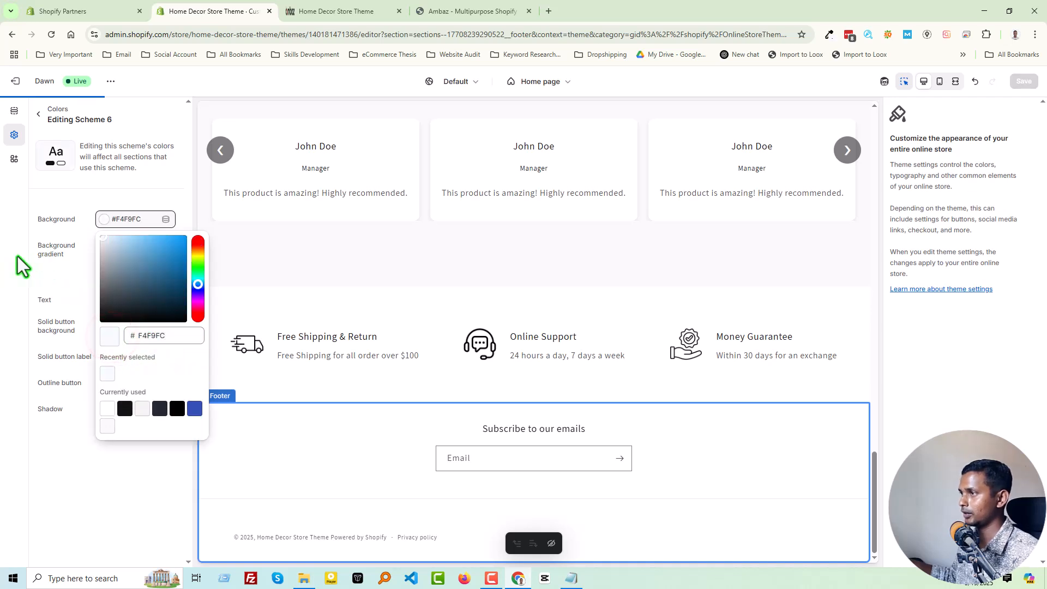
left_click(1, 268)
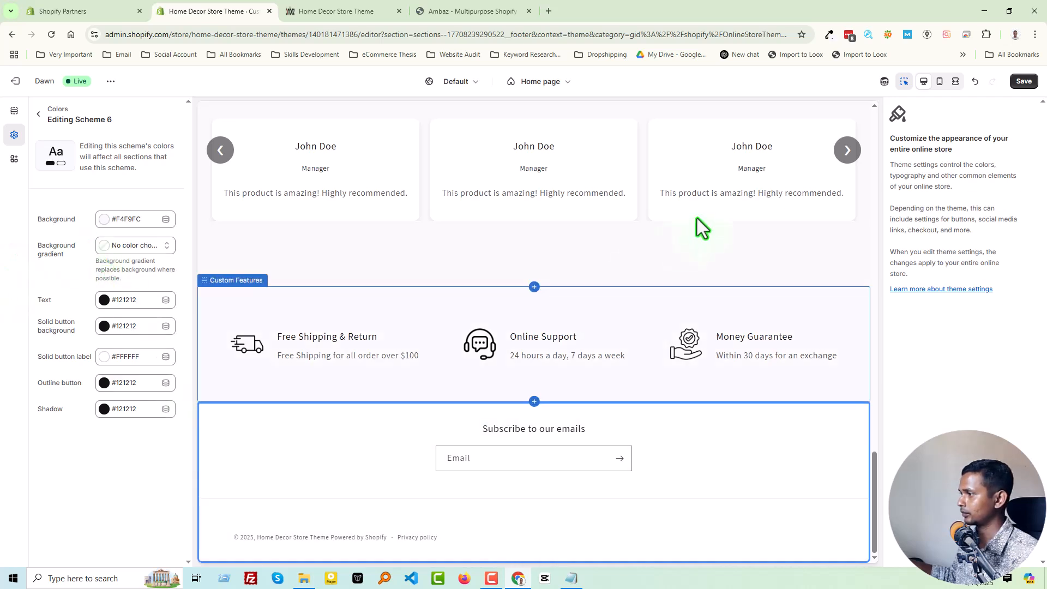
left_click(1015, 88)
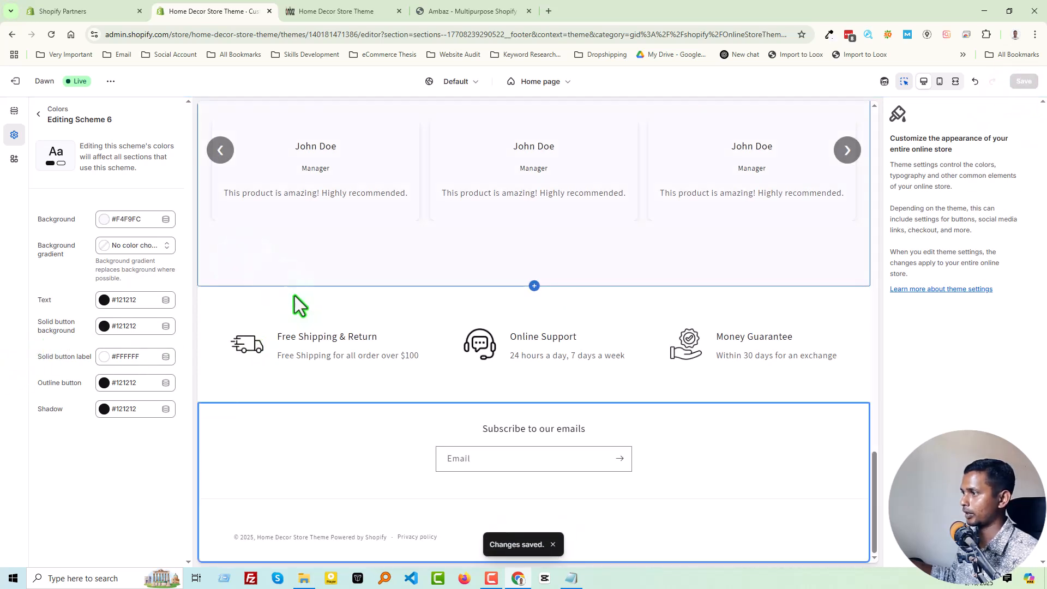
Apply color Scheme 6 to the Footer section and save the theme.
left_click(15, 112)
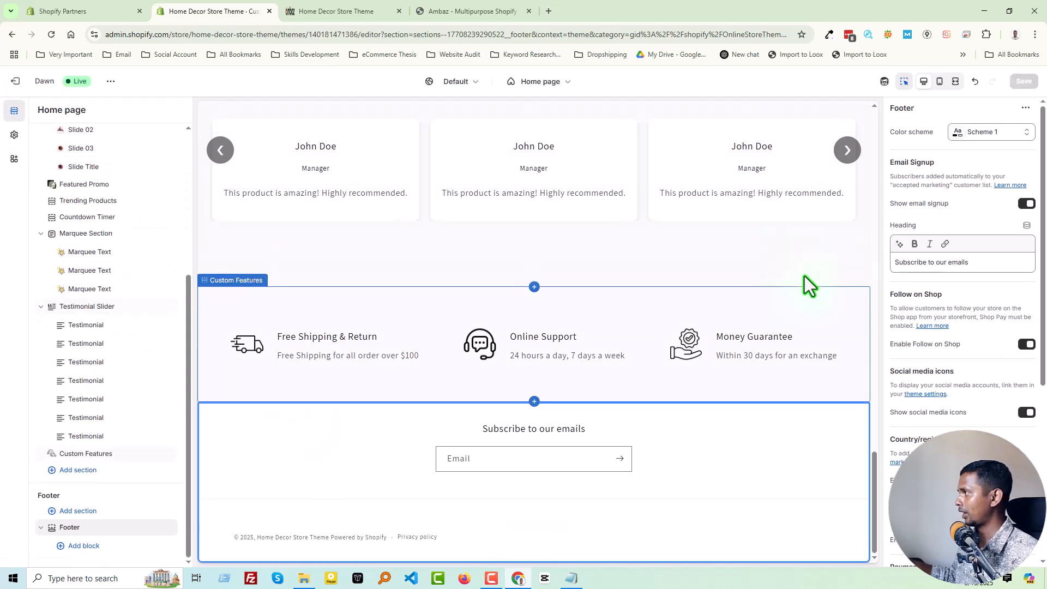
left_click(994, 140)
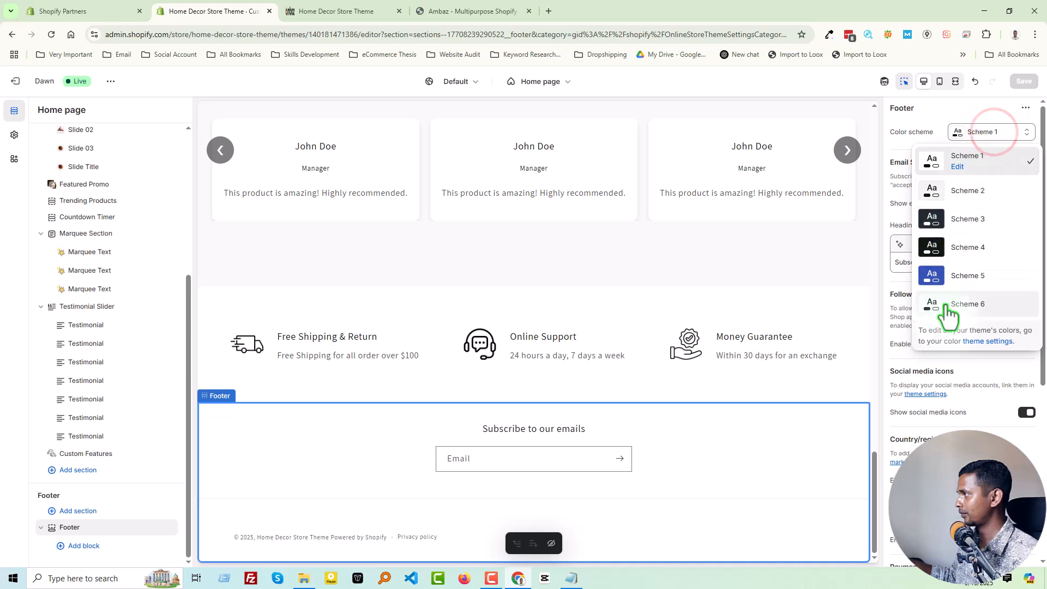
left_click(943, 316)
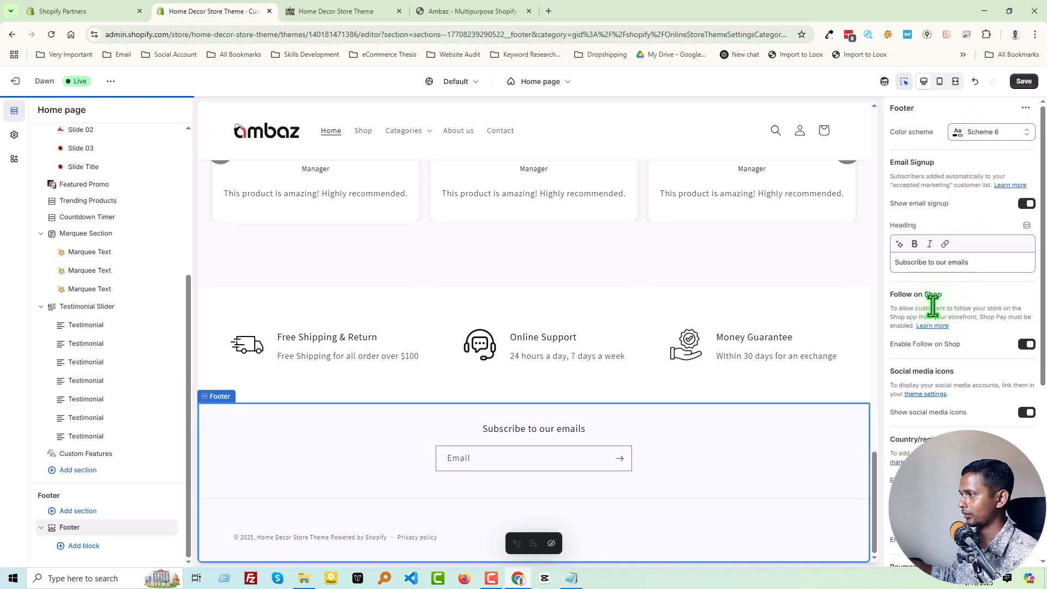
left_click(1024, 80)
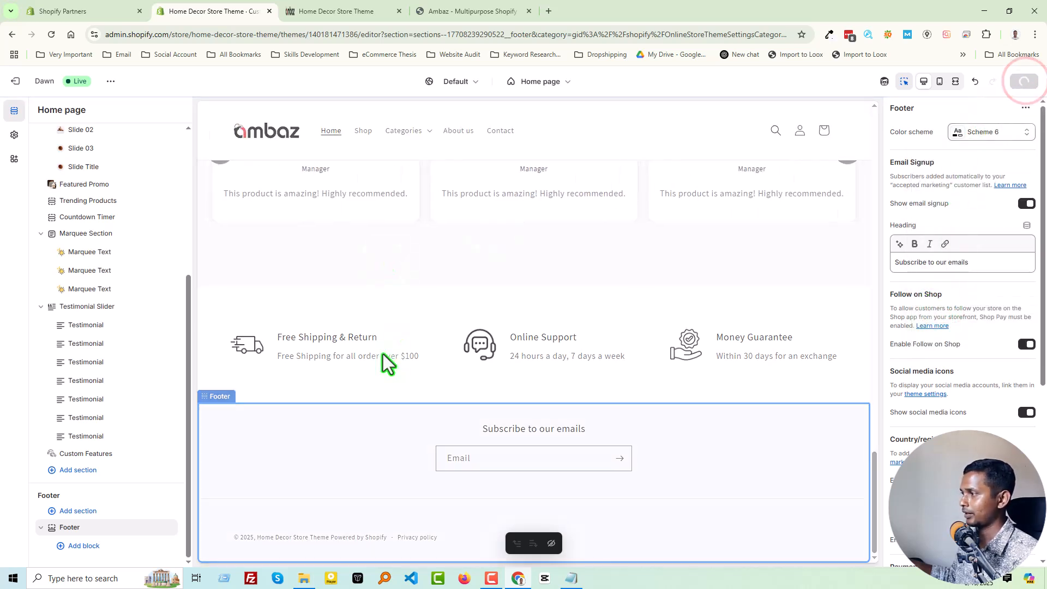
Copy the "About us" heading from the Ambaz demo's footer into the brand headline of the Footer's theme settings.
left_click(355, 10)
left_click(477, 16)
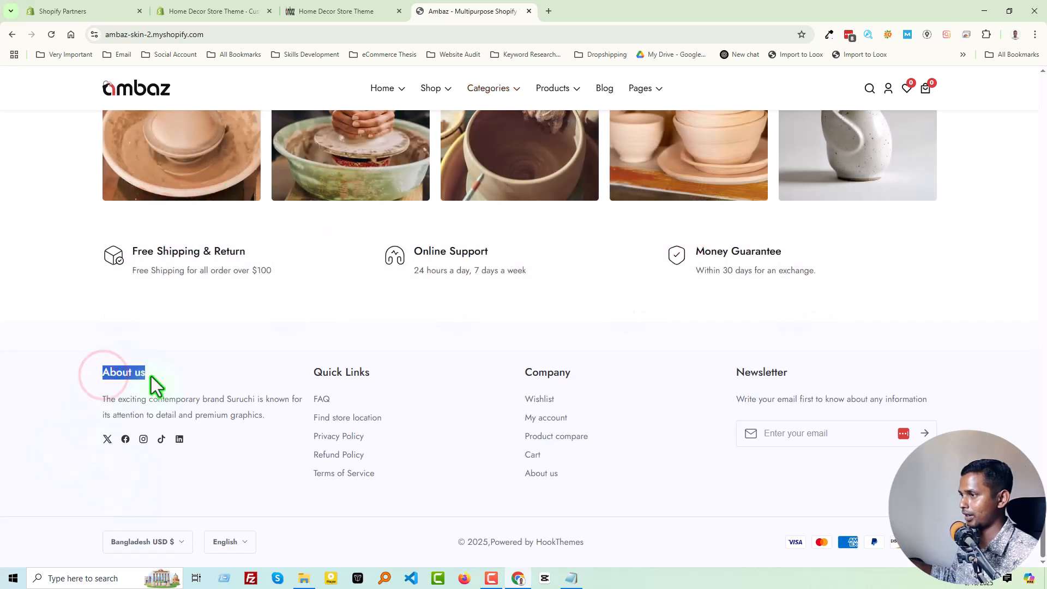
left_click(217, 12)
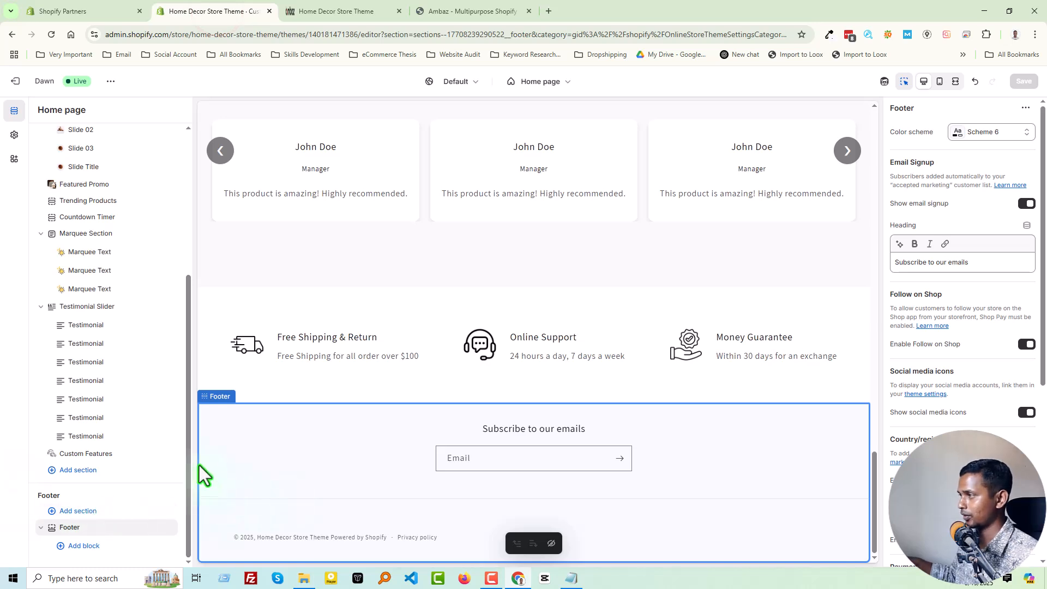
scroll(950, 300, "down", 4)
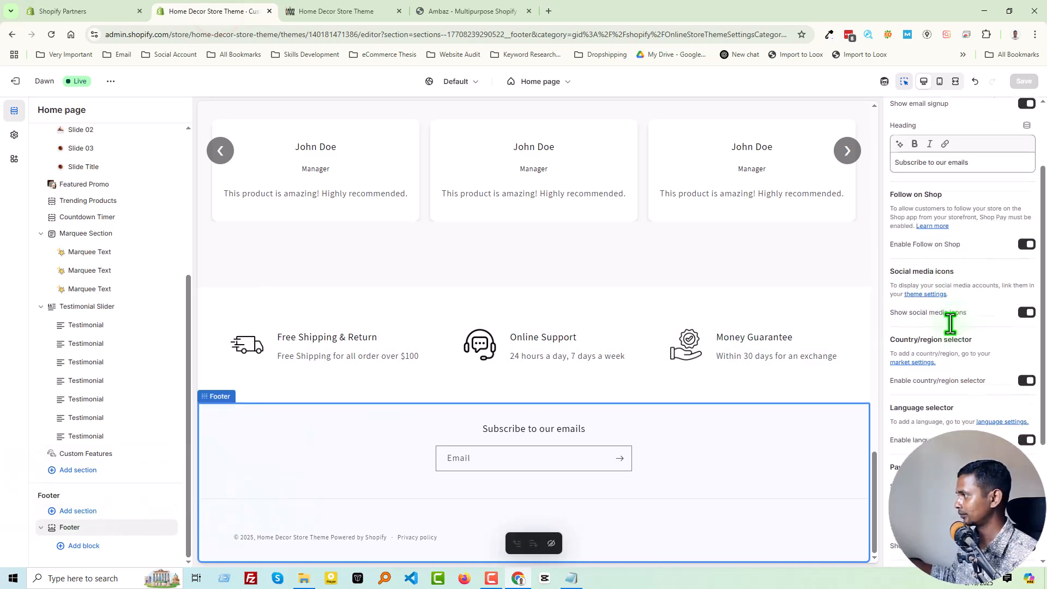
scroll(947, 385, "up", 4)
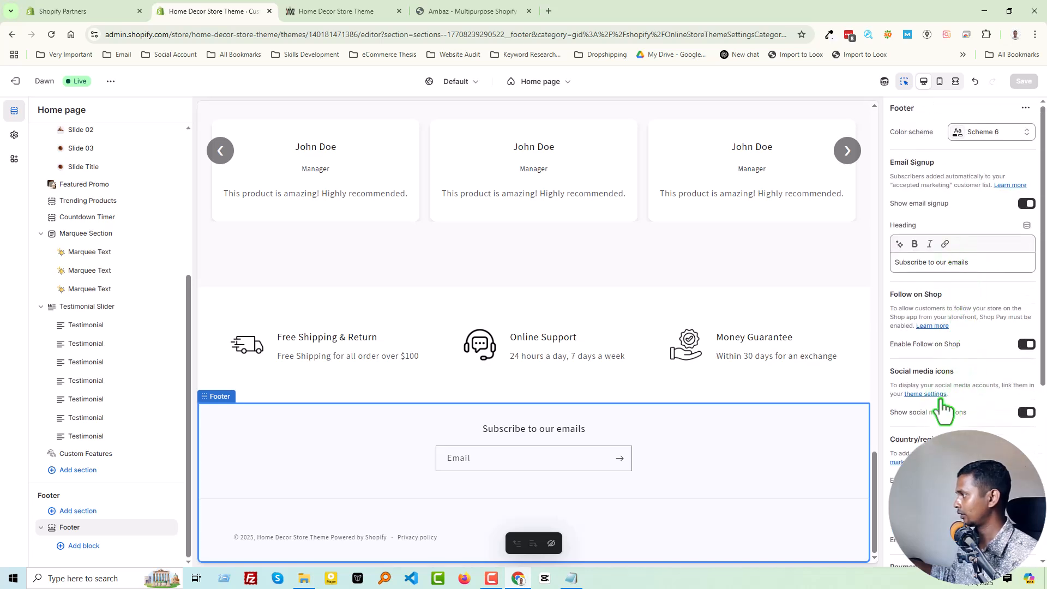
scroll(935, 360, "down", 4)
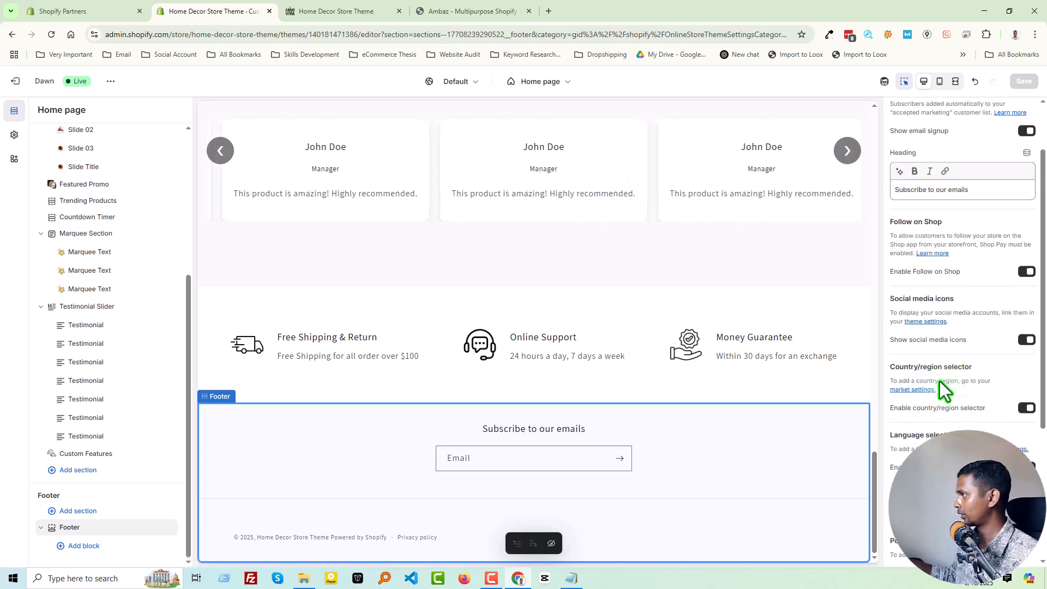
scroll(935, 430, "down", 1)
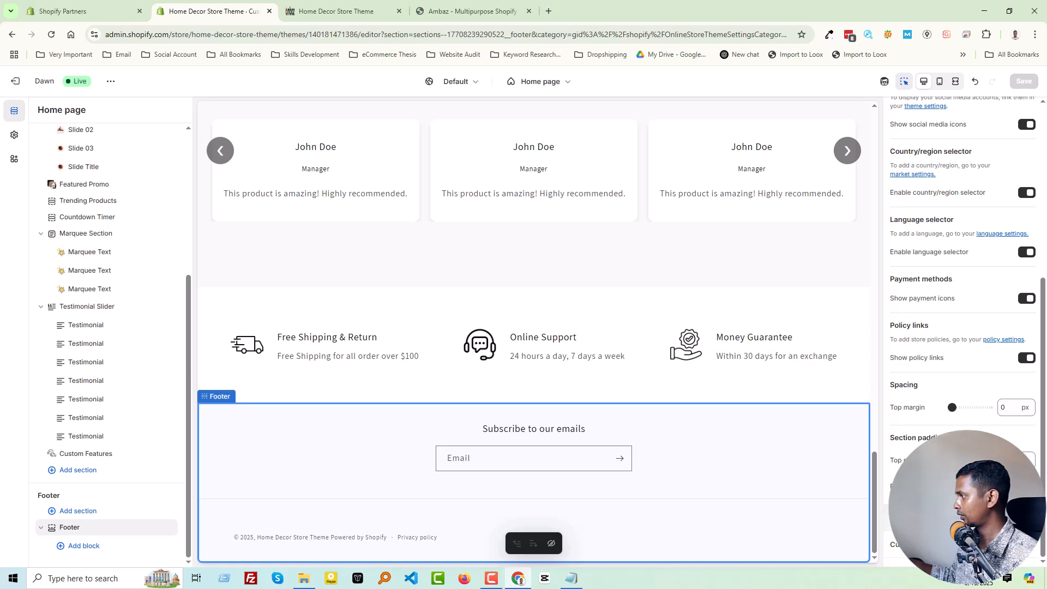
scroll(962, 327, "down", 10)
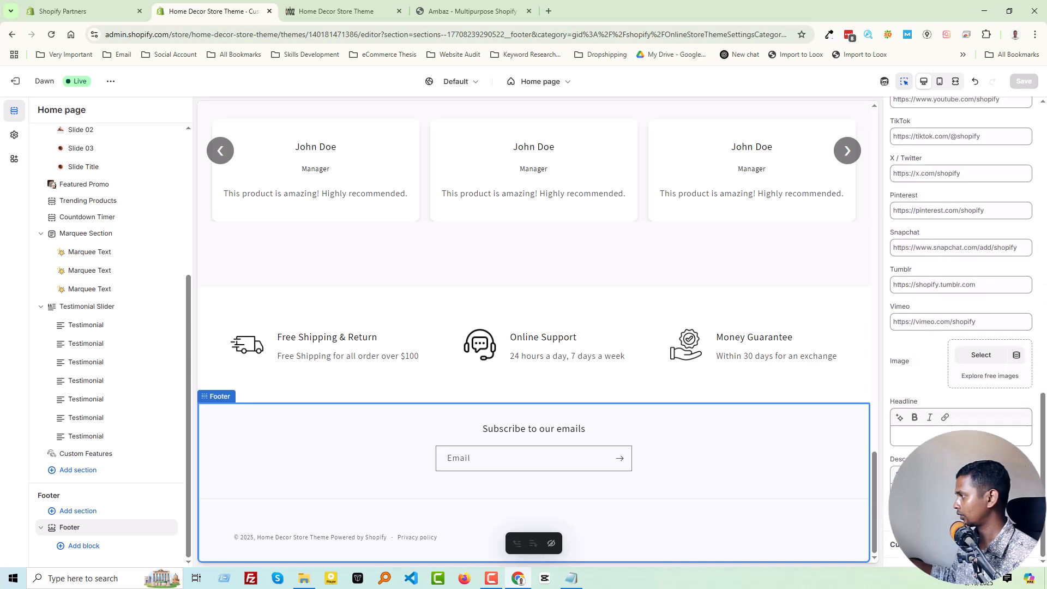
left_click(923, 434)
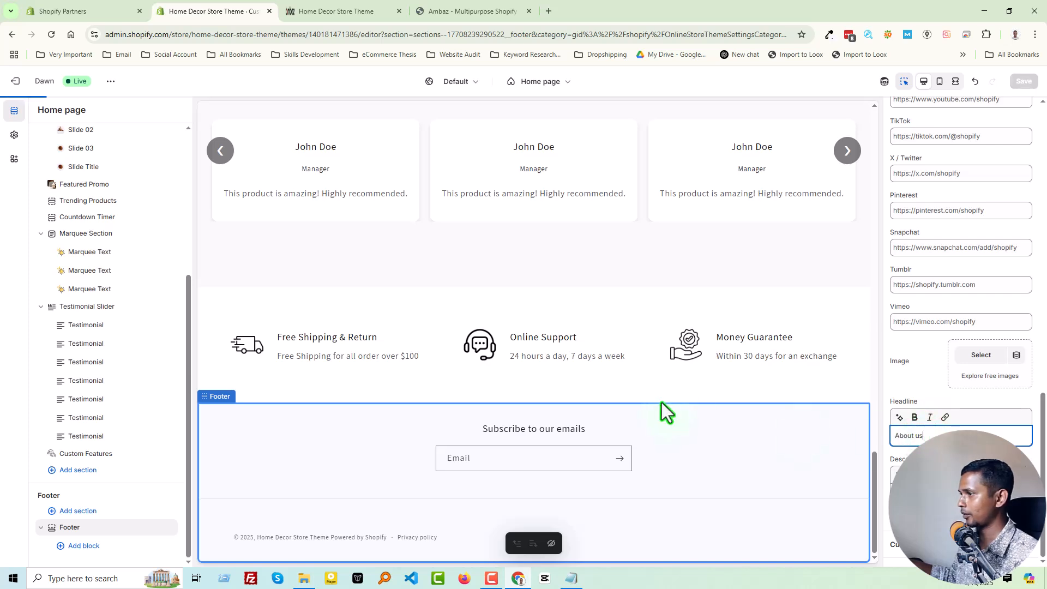
Set the Facebook, Instagram, YouTube, TikTok, X / Twitter and Pinterest links in the Footer's theme settings to #.
scroll(982, 413, "up", 1)
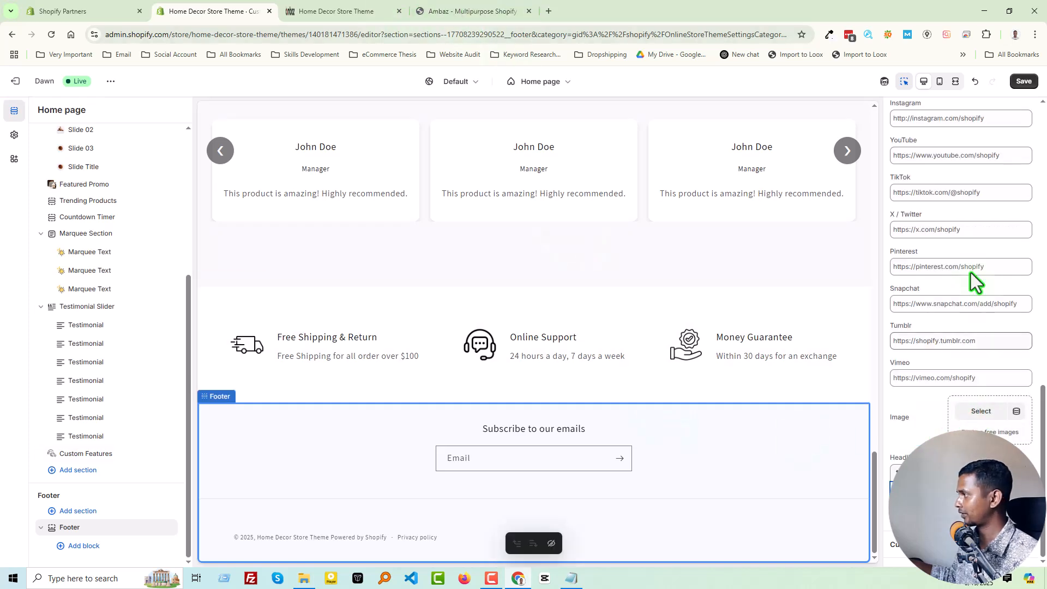
scroll(910, 262, "up", 3)
triple_click(919, 226)
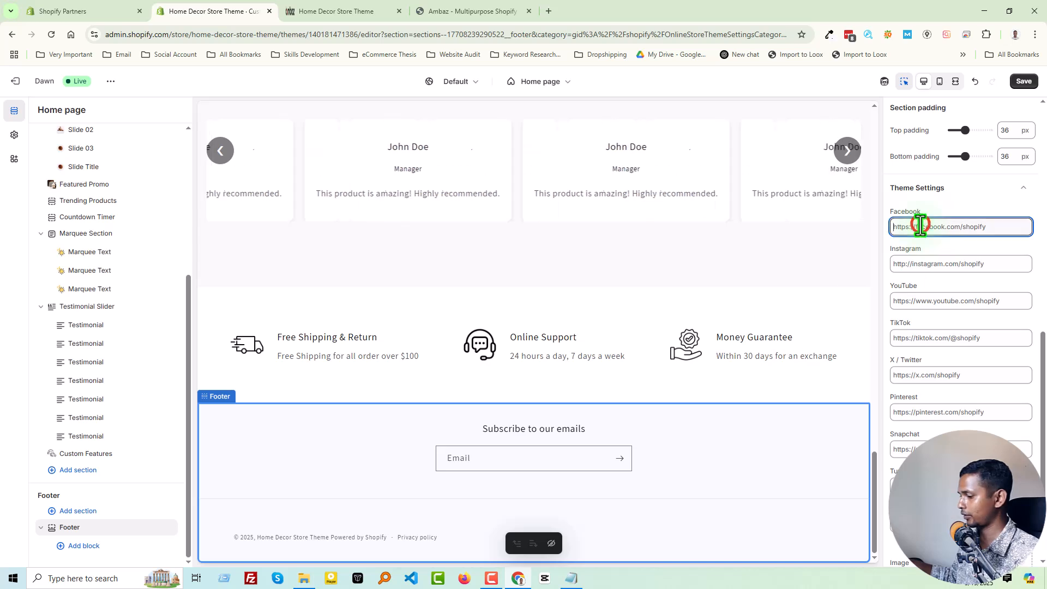
type("#")
triple_click(919, 264)
type("#")
triple_click(918, 299)
type("#")
left_click(919, 338)
triple_click(919, 338)
type("#")
triple_click(918, 375)
type("#")
triple_click(921, 413)
type("#")
scroll(959, 327, "down", 3)
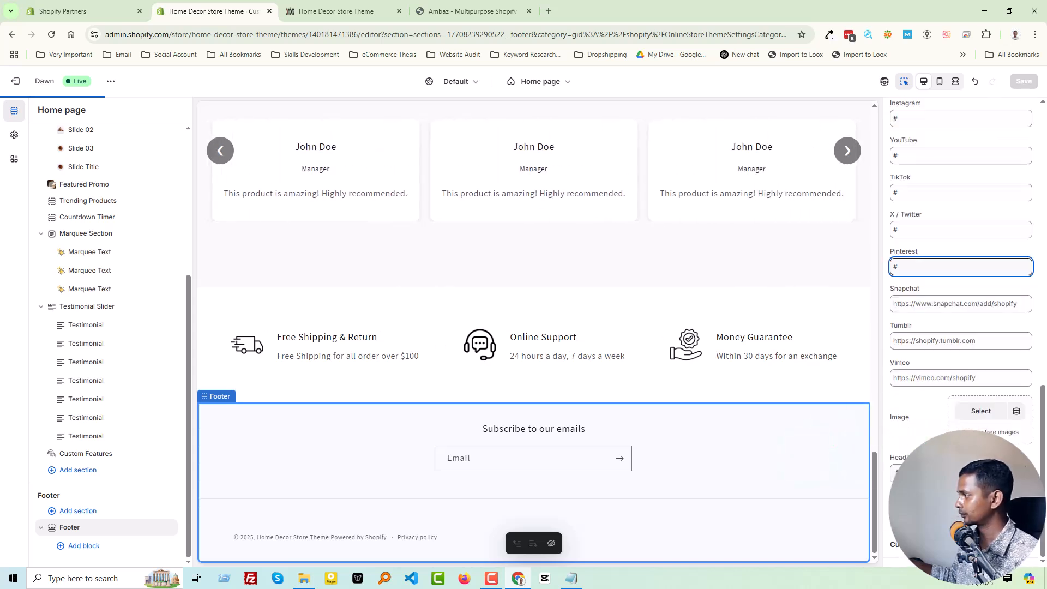
scroll(946, 424, "up", 6)
scroll(945, 420, "up", 3)
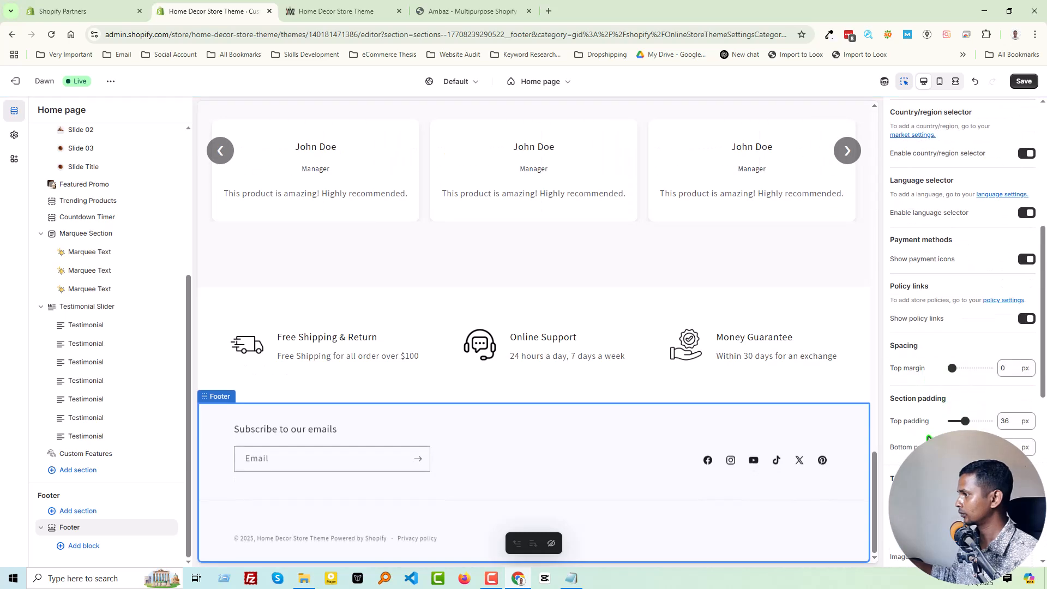
Set the theme's brand information description to "The exciting contemporary brand Suruchi is known for its attention to detail and premium graphics.".
scroll(943, 475, "down", 3)
scroll(921, 439, "down", 6)
scroll(921, 439, "up", 4)
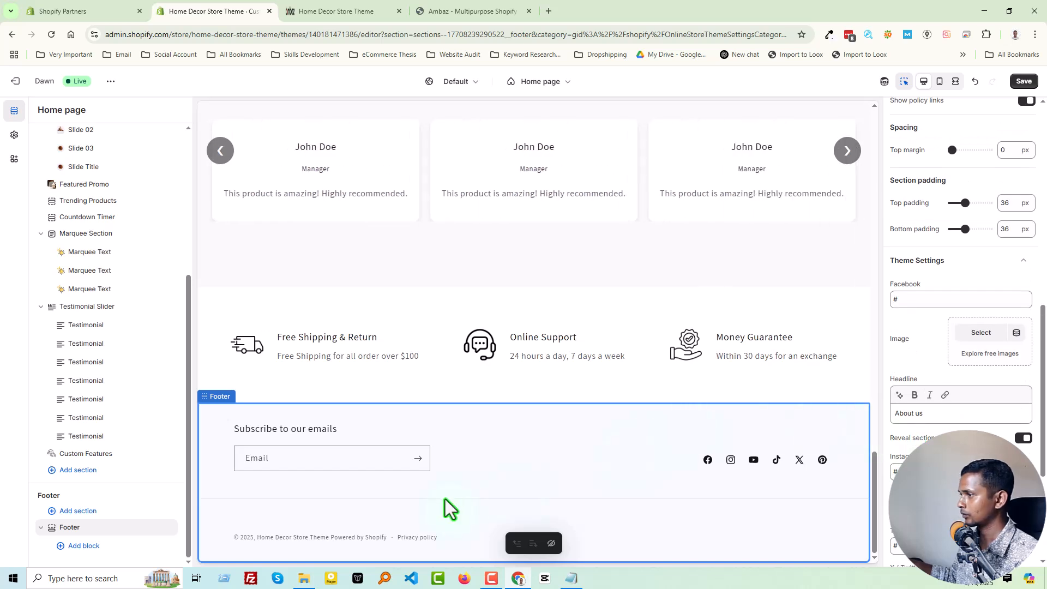
left_click(14, 135)
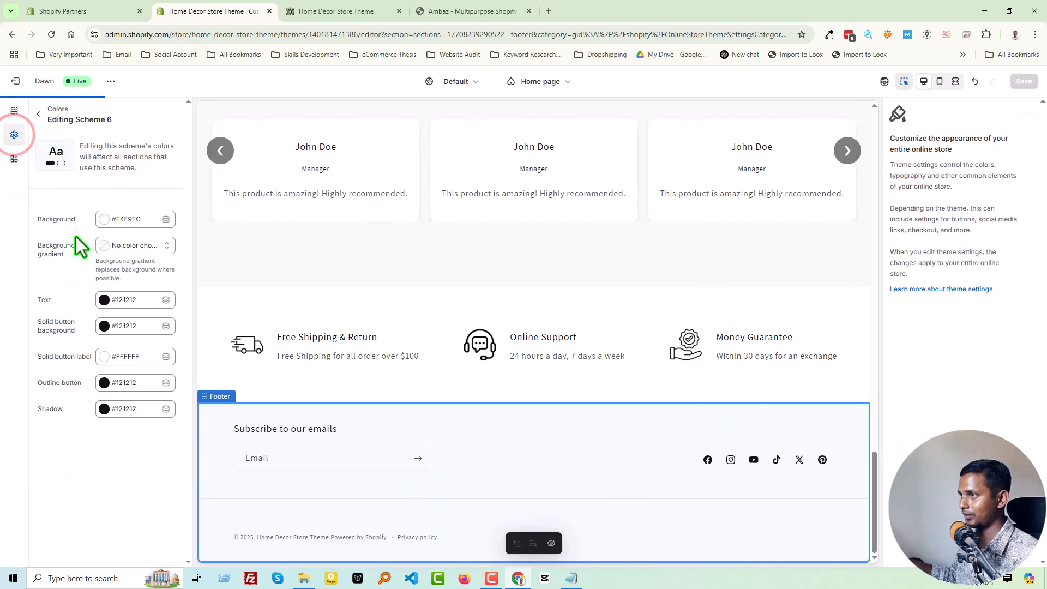
left_click(39, 115)
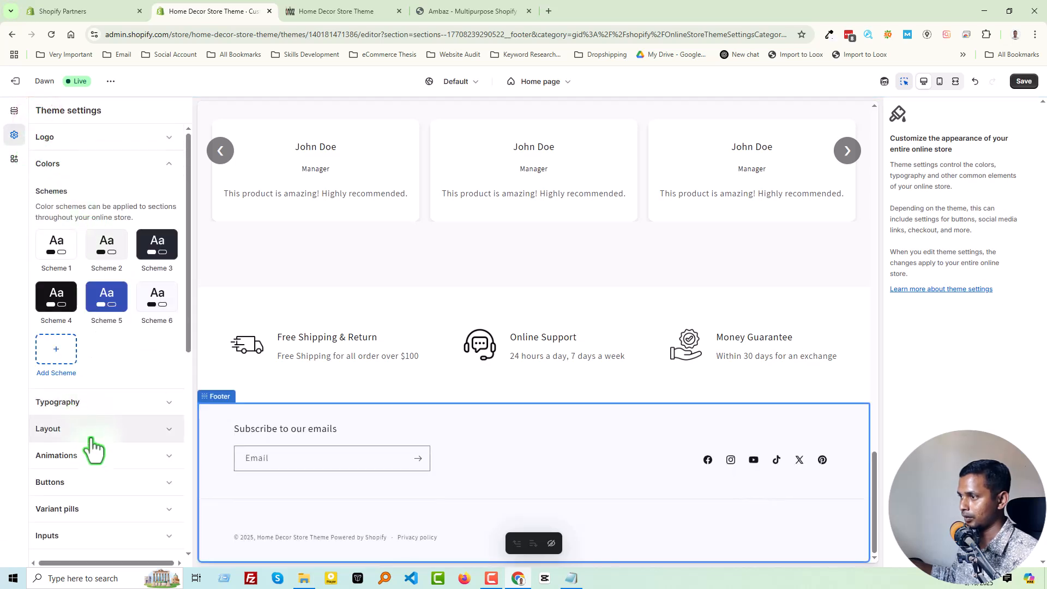
scroll(93, 444, "down", 3)
scroll(95, 462, "down", 4)
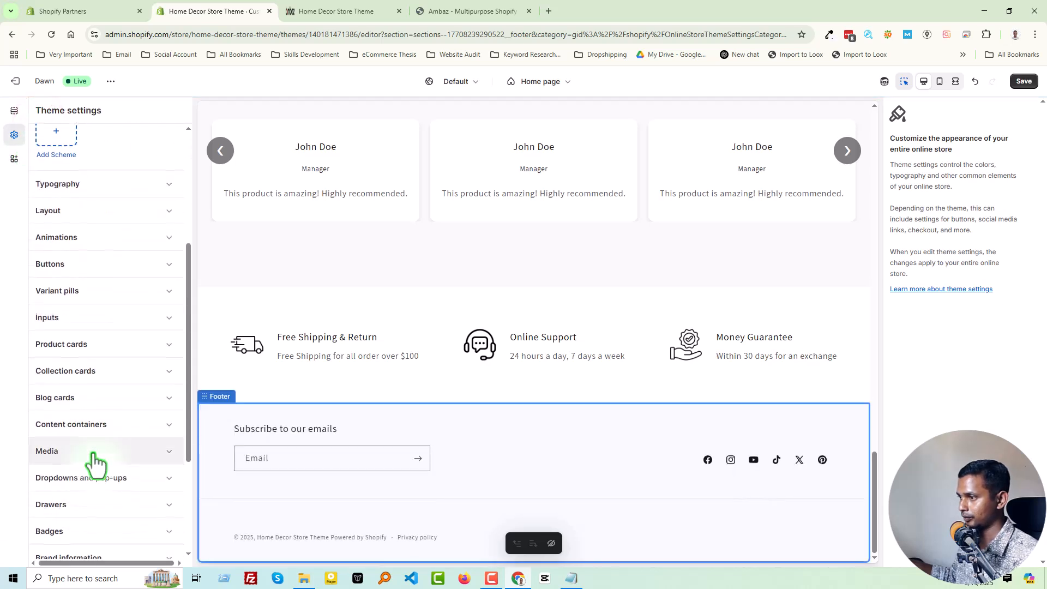
left_click(91, 413)
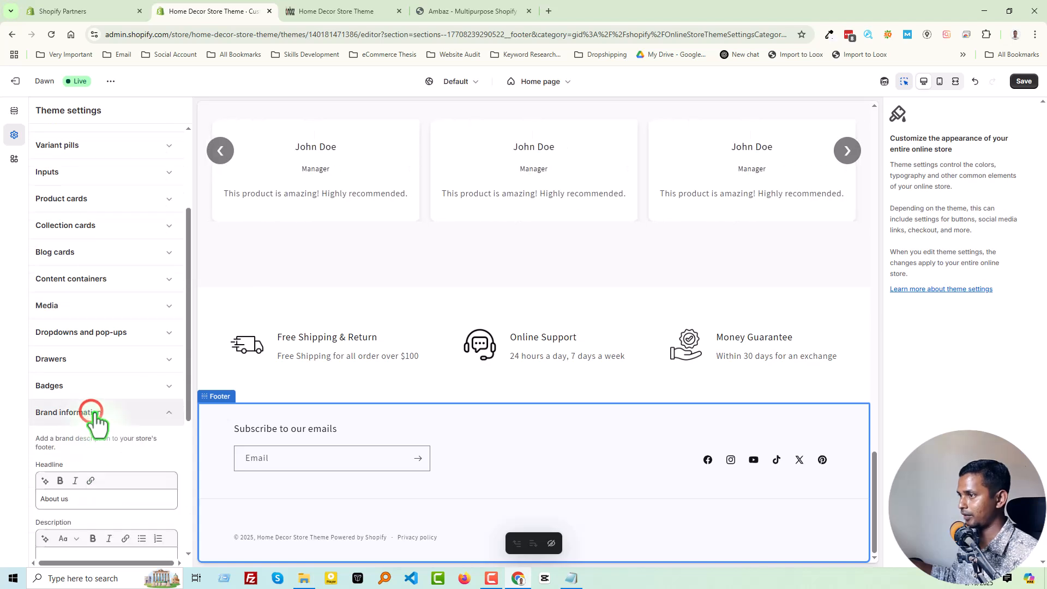
scroll(106, 456, "down", 1)
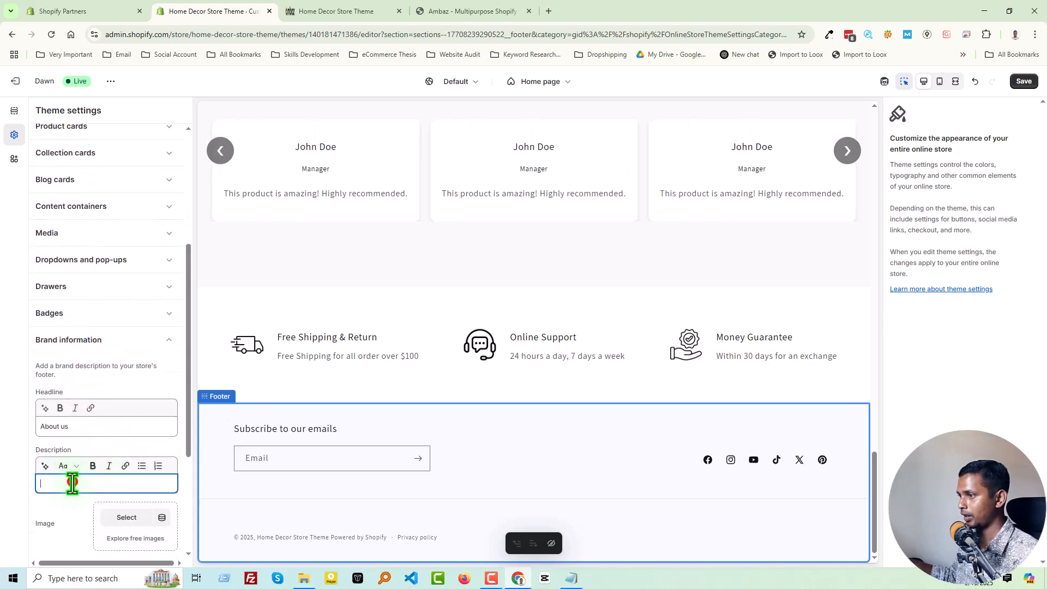
key("ctrl+v")
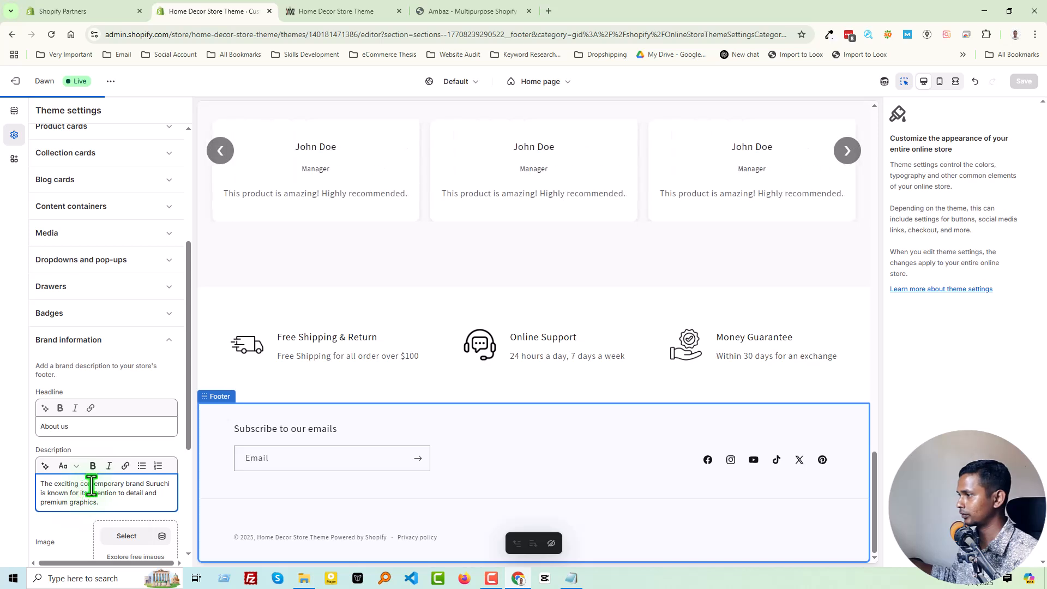
Choose the existing ambaz logo PNG as the brand image in the Footer's theme settings.
left_click(15, 112)
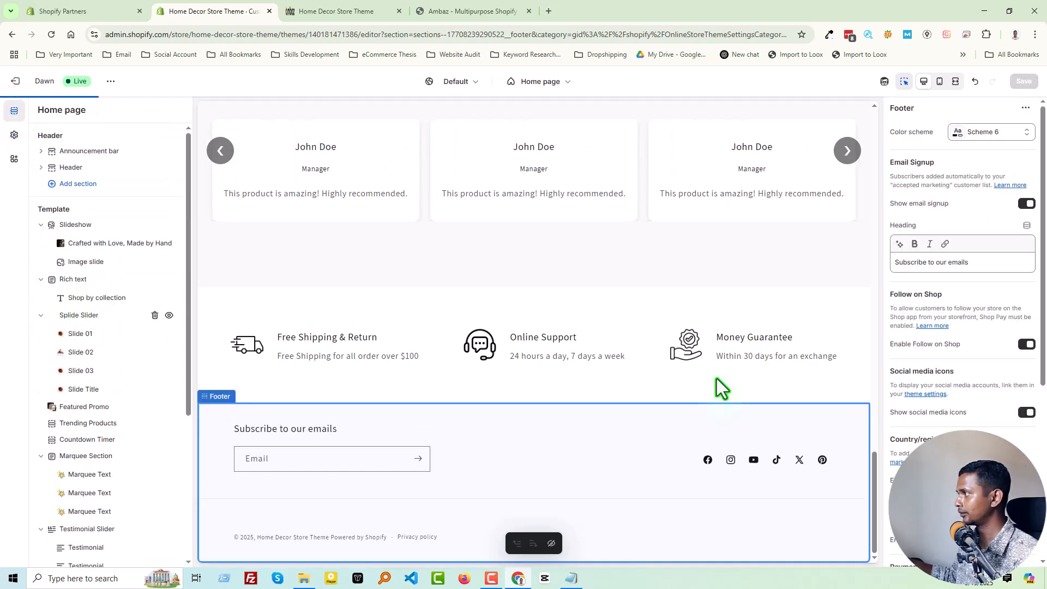
left_click(925, 393)
left_click(983, 191)
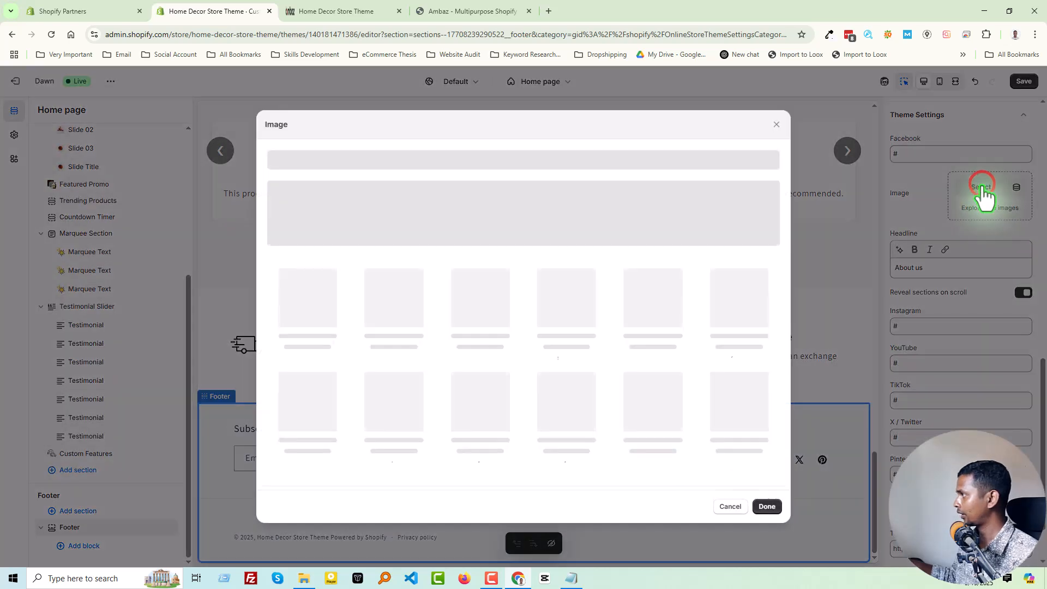
scroll(562, 384, "down", 3)
scroll(562, 381, "down", 12)
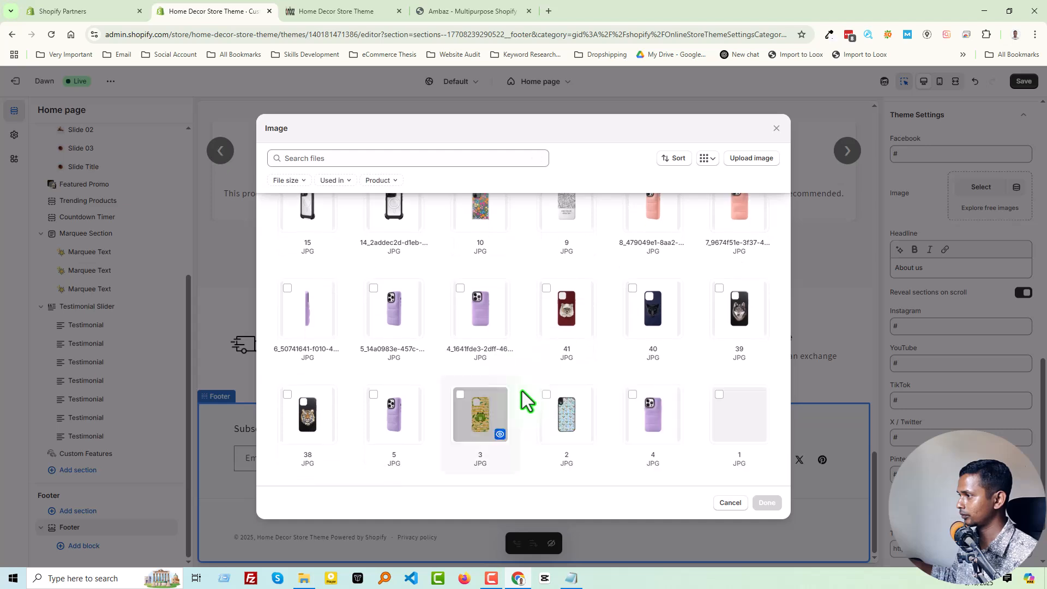
scroll(522, 392, "down", 5)
scroll(568, 365, "down", 2)
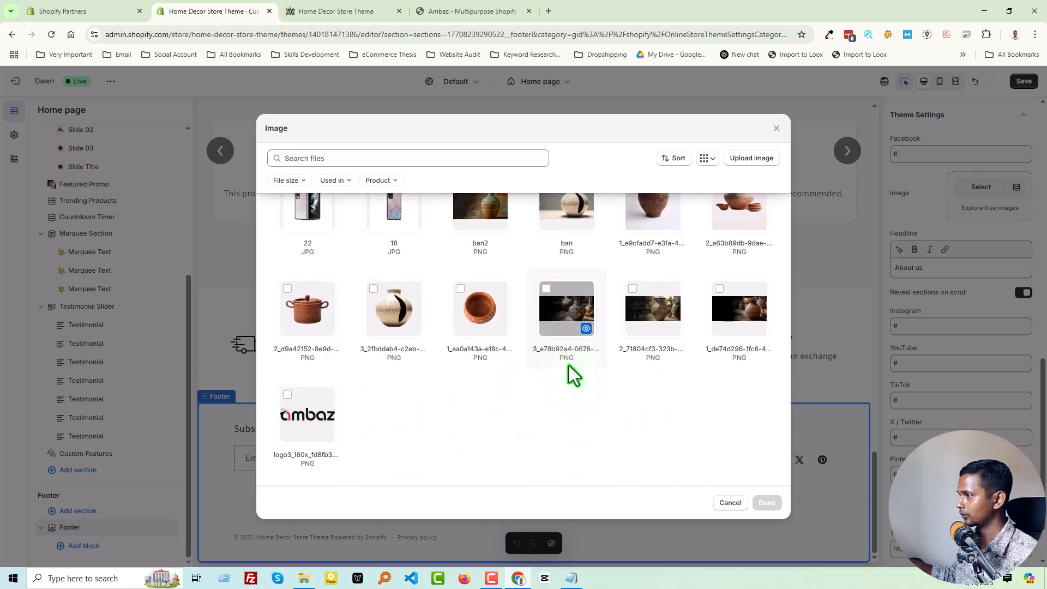
left_click(307, 417)
left_click(766, 503)
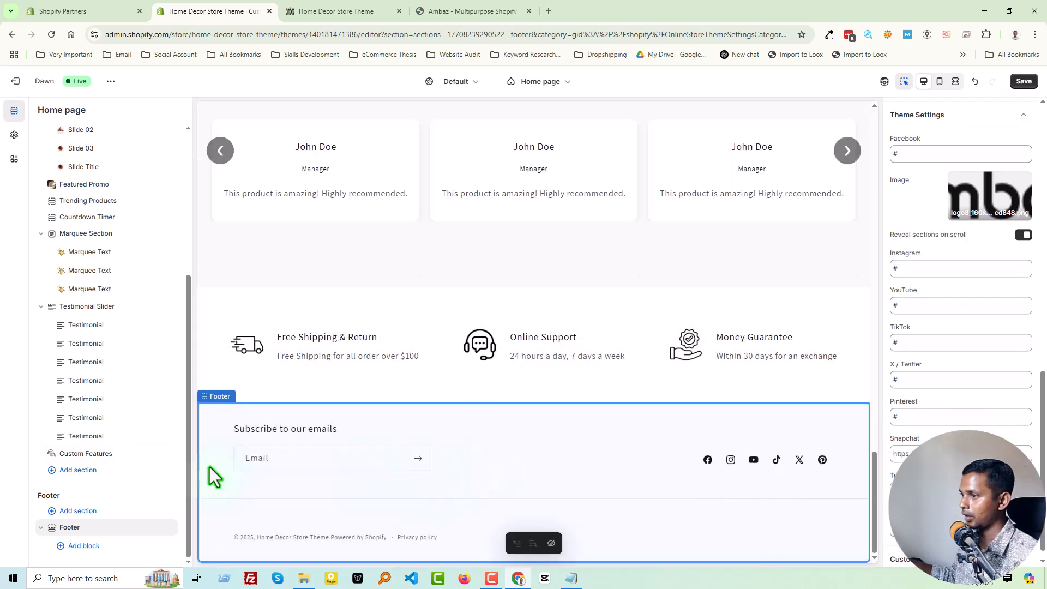
Add a Brand information block to the Footer section, followed by a Text block.
left_click(84, 546)
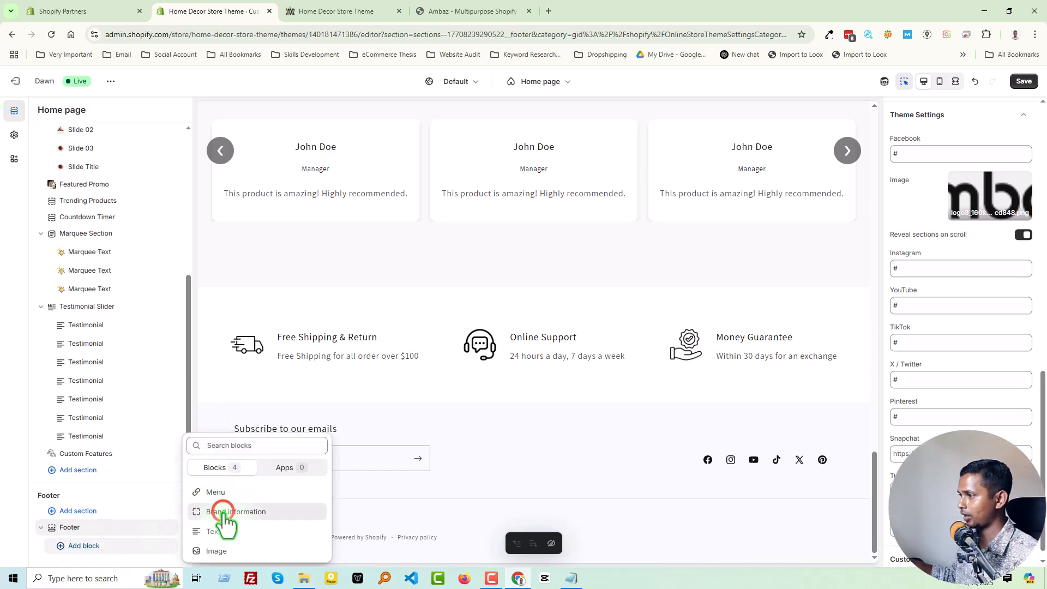
left_click(225, 512)
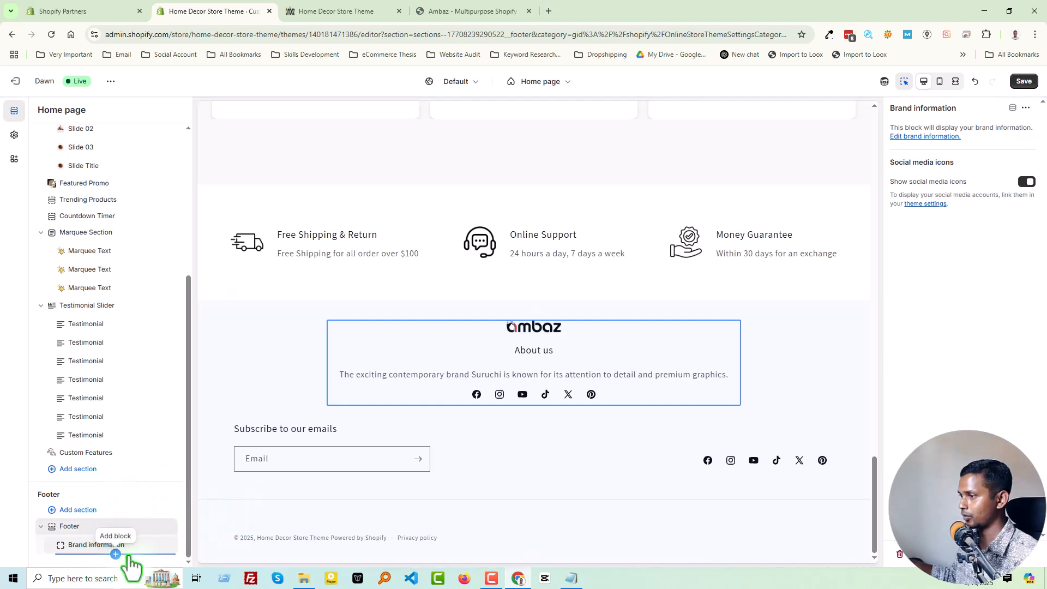
left_click(115, 554)
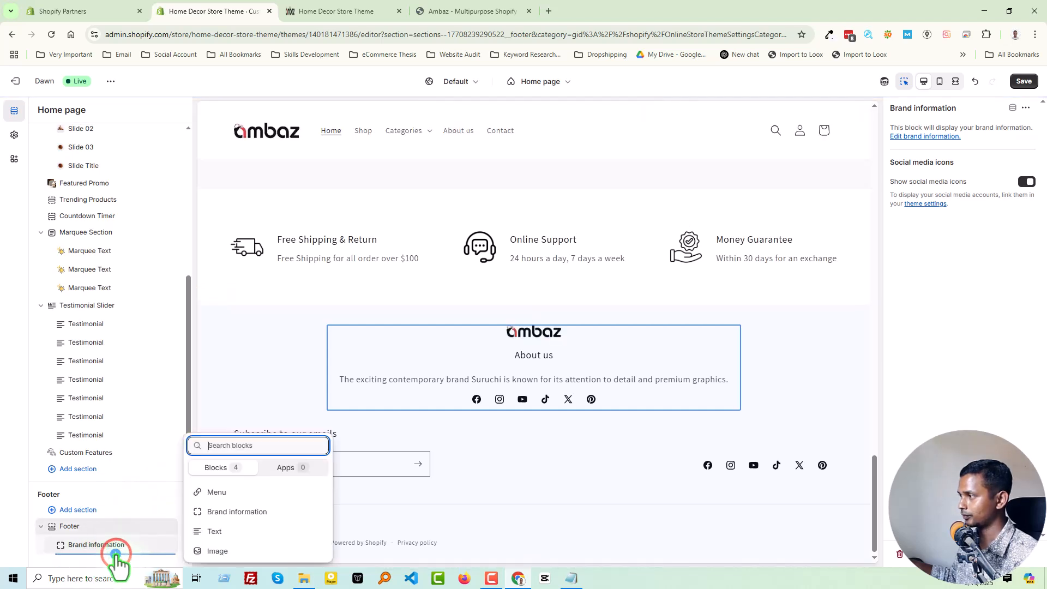
left_click(214, 531)
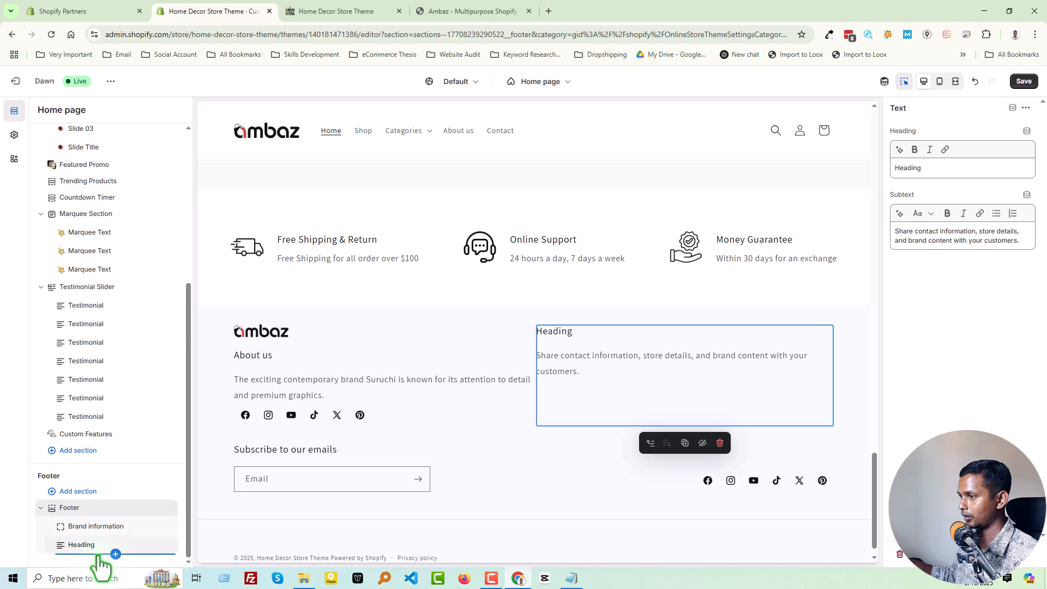
Add two Menu blocks to the Footer section after the text block, following the Ambaz demo's two link columns.
left_click(115, 553)
left_click(209, 492)
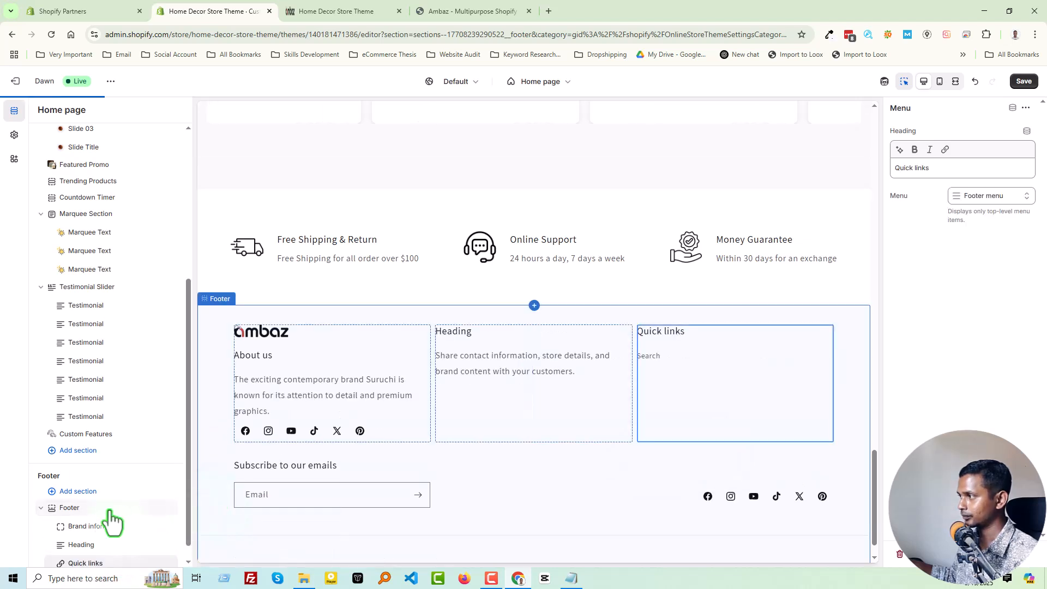
left_click(334, 12)
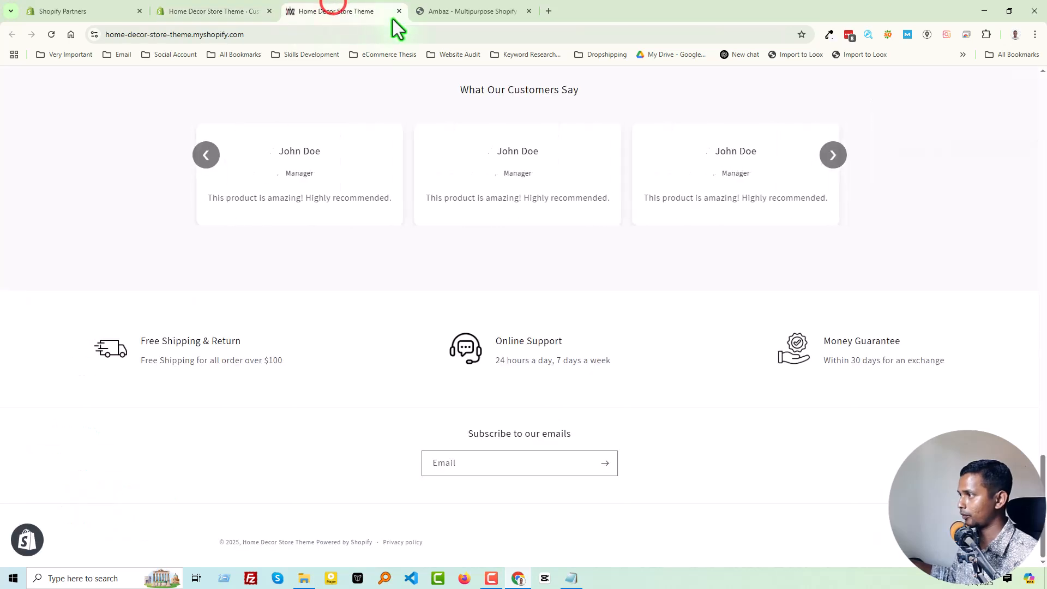
left_click(473, 12)
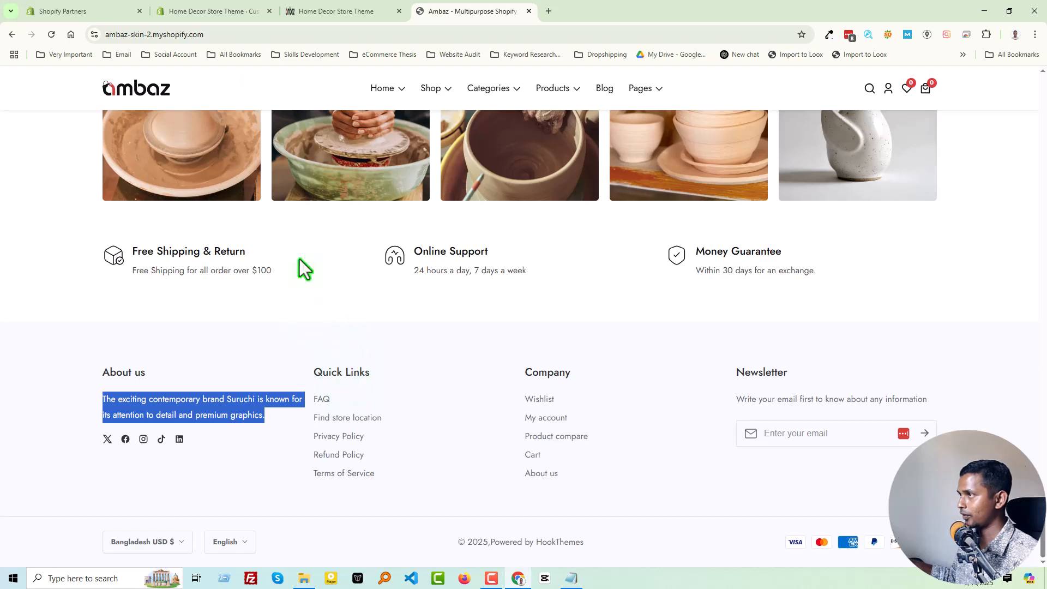
left_click(195, 10)
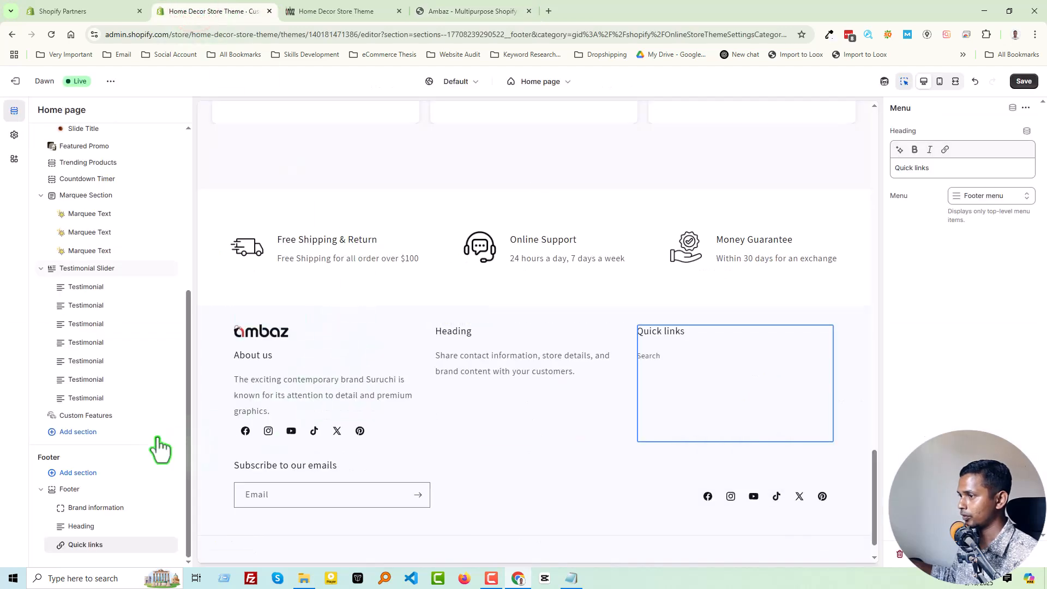
left_click(113, 552)
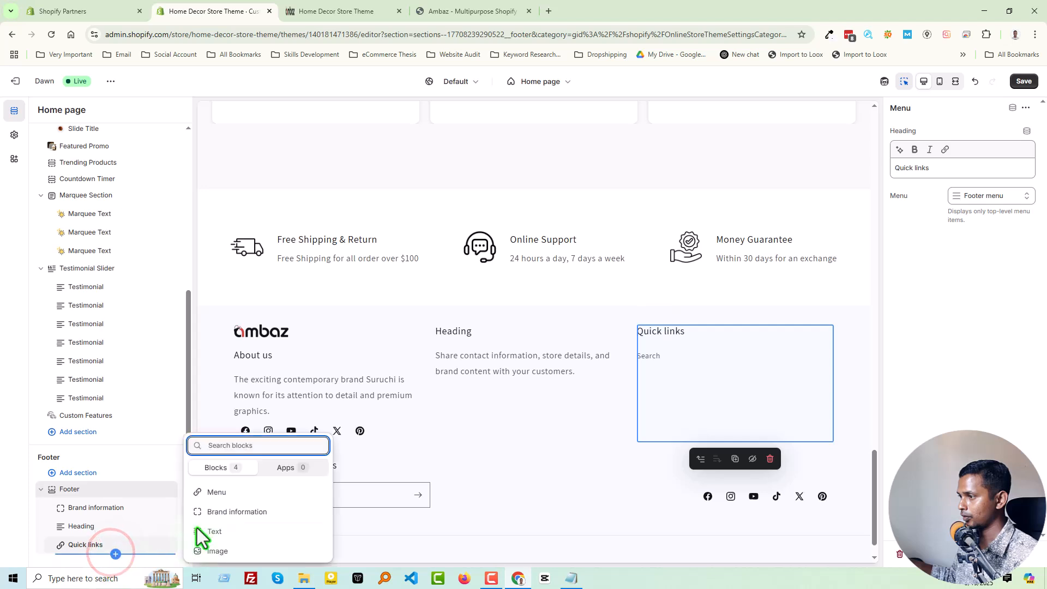
left_click(223, 494)
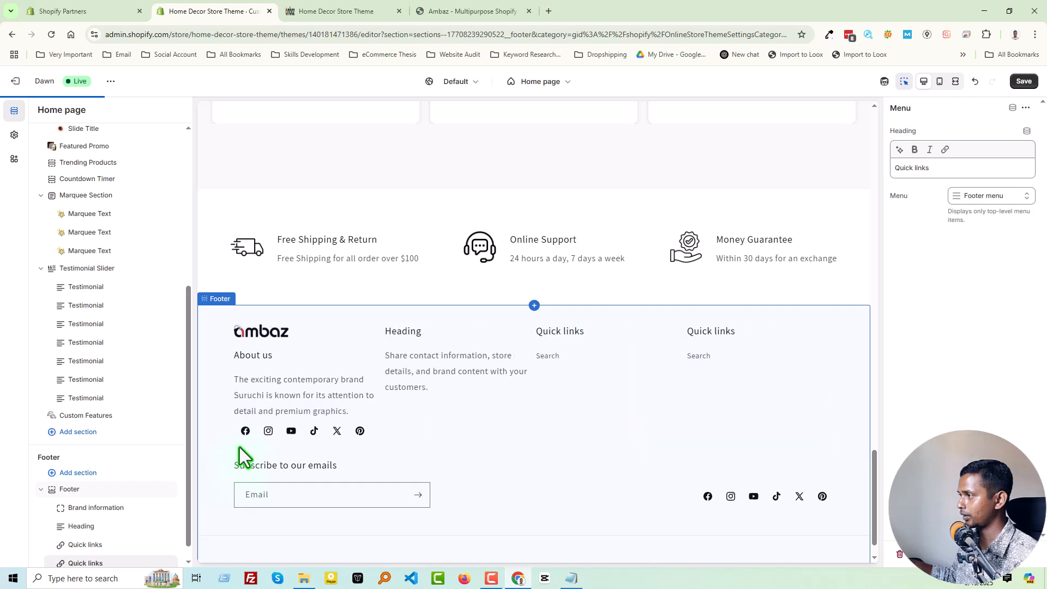
Turn off the social media icons in the Footer section's own settings.
scroll(341, 390, "down", 1)
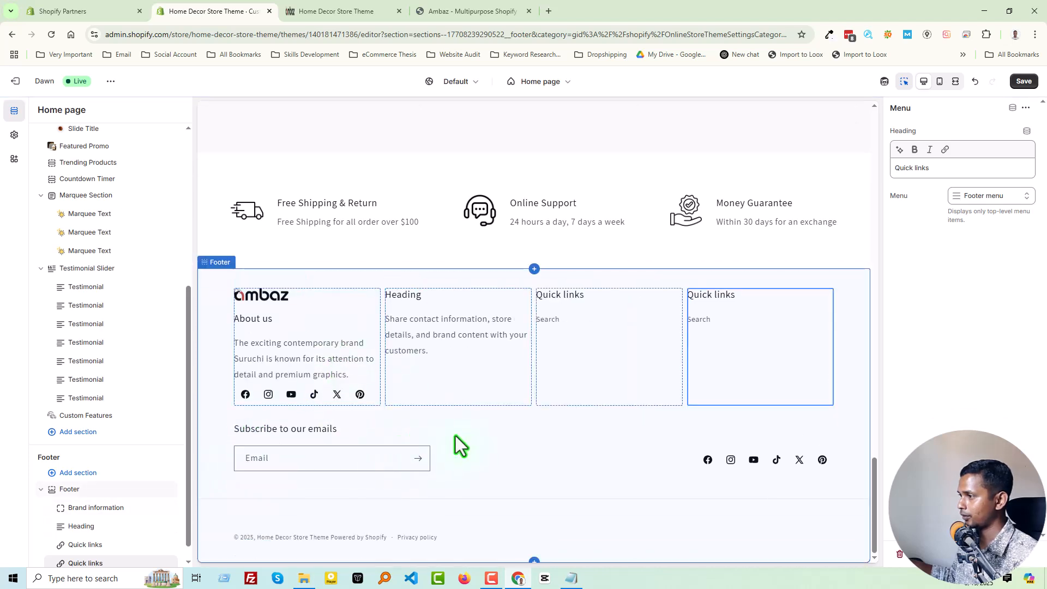
left_click(483, 440)
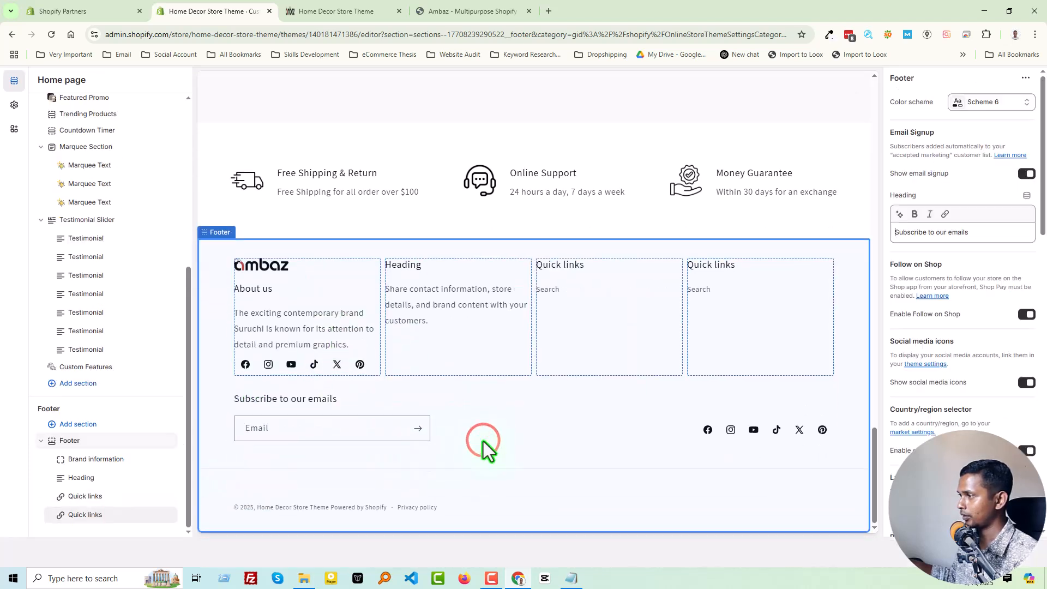
left_click(1025, 383)
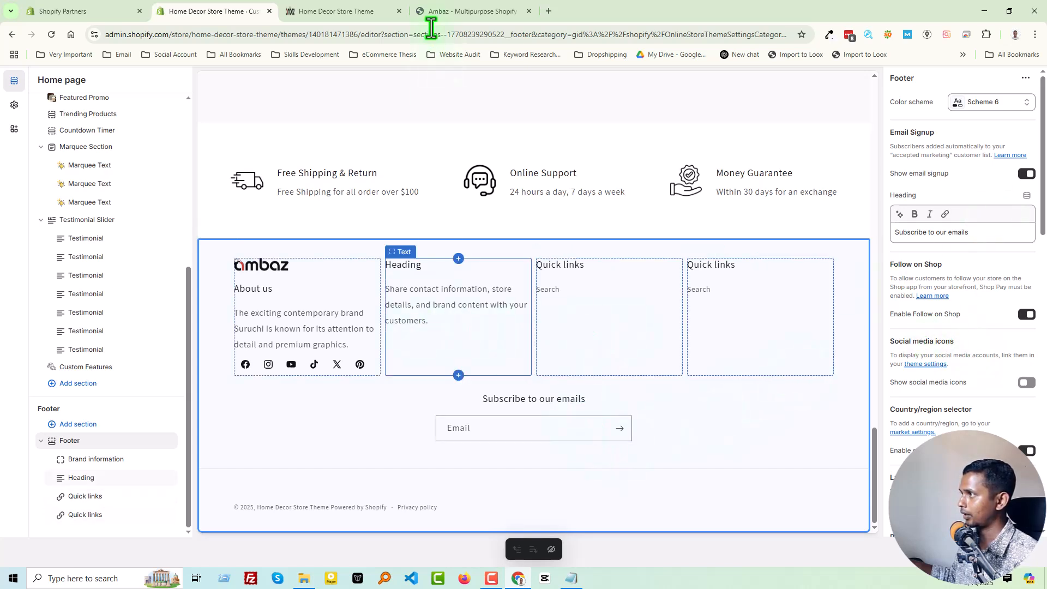
Check the Ambaz demo's footer columns, remove the Heading text block from the Footer section and save the theme.
left_click(446, 10)
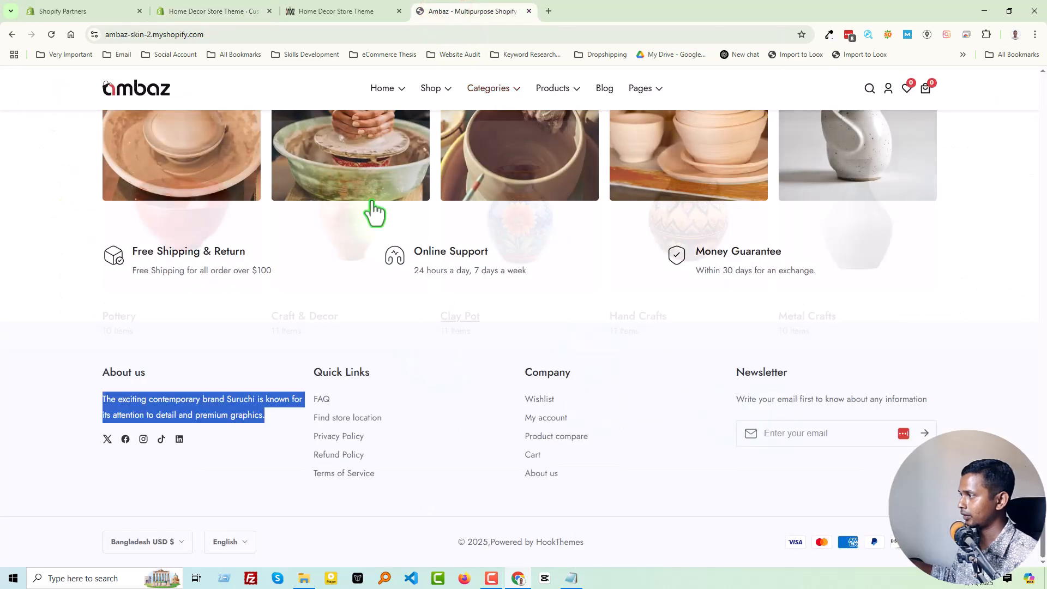
left_click(98, 7)
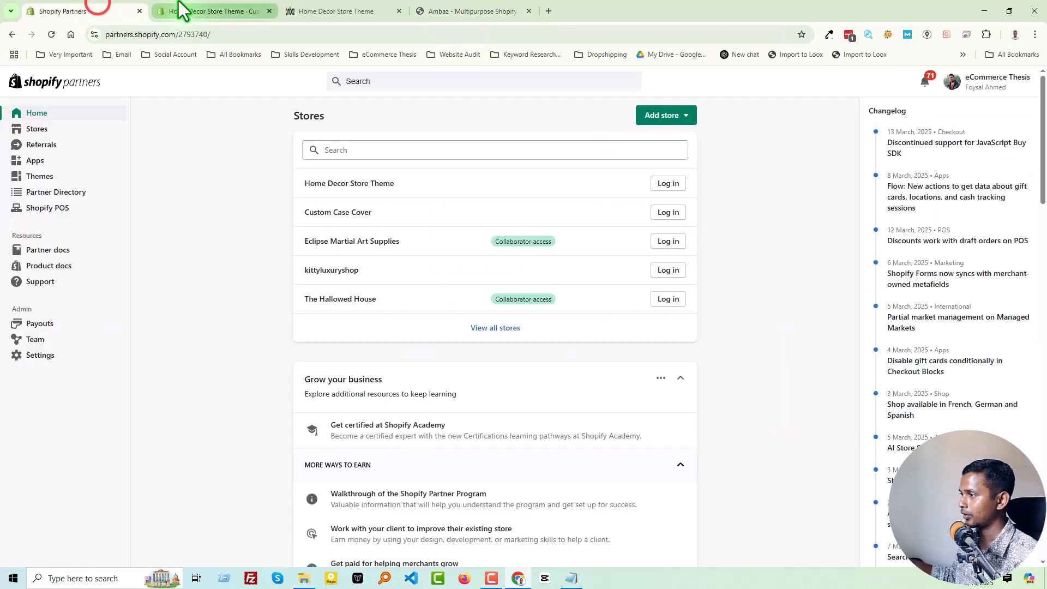
left_click(183, 9)
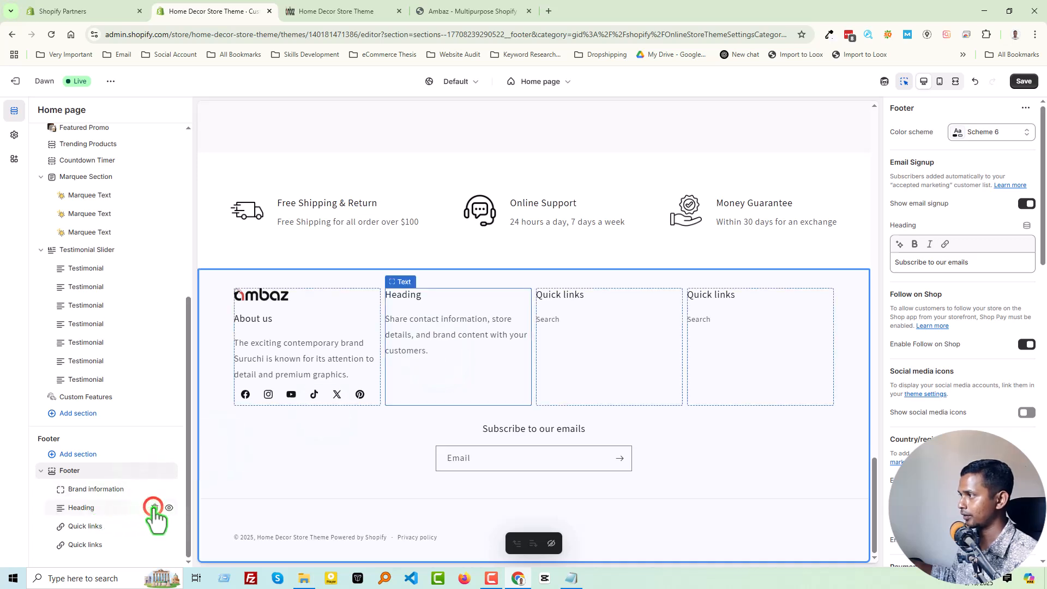
left_click(154, 507)
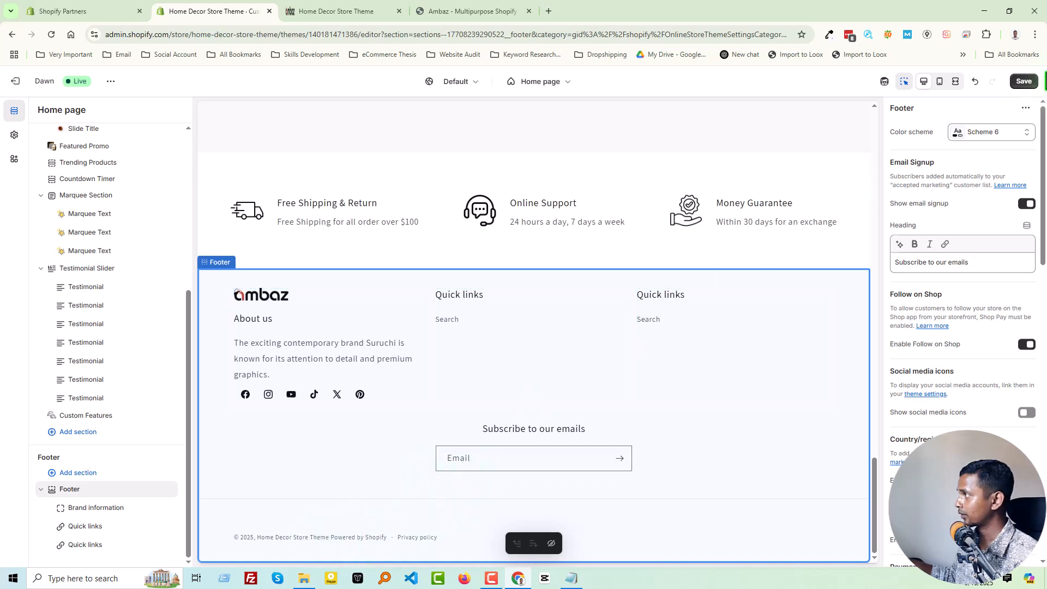
left_click(1022, 81)
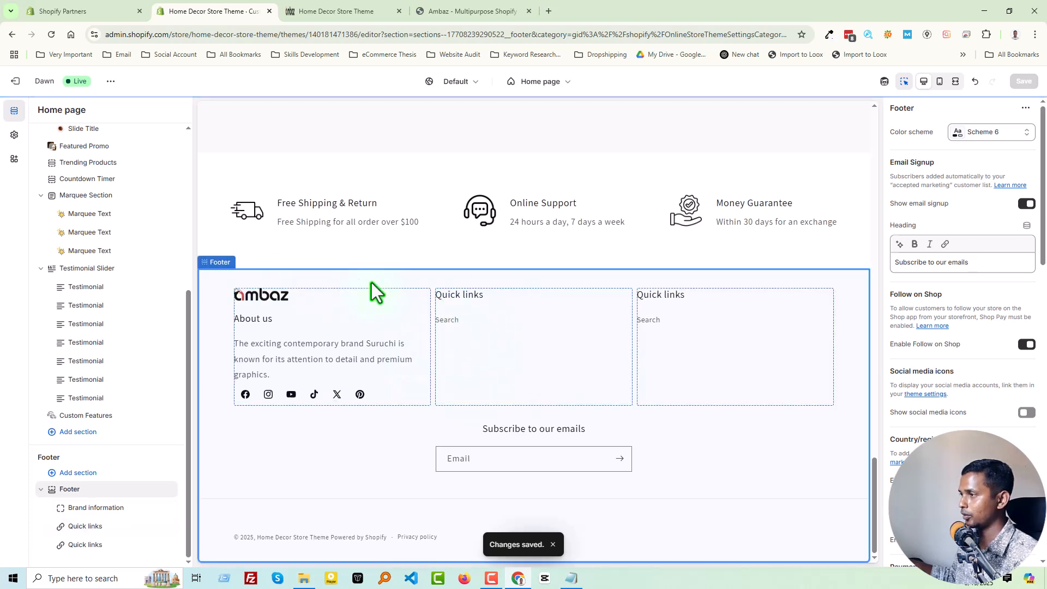
Exit the theme editor and create a new store menu named Quick Links, copying the name from the Ambaz demo footer.
left_click(15, 81)
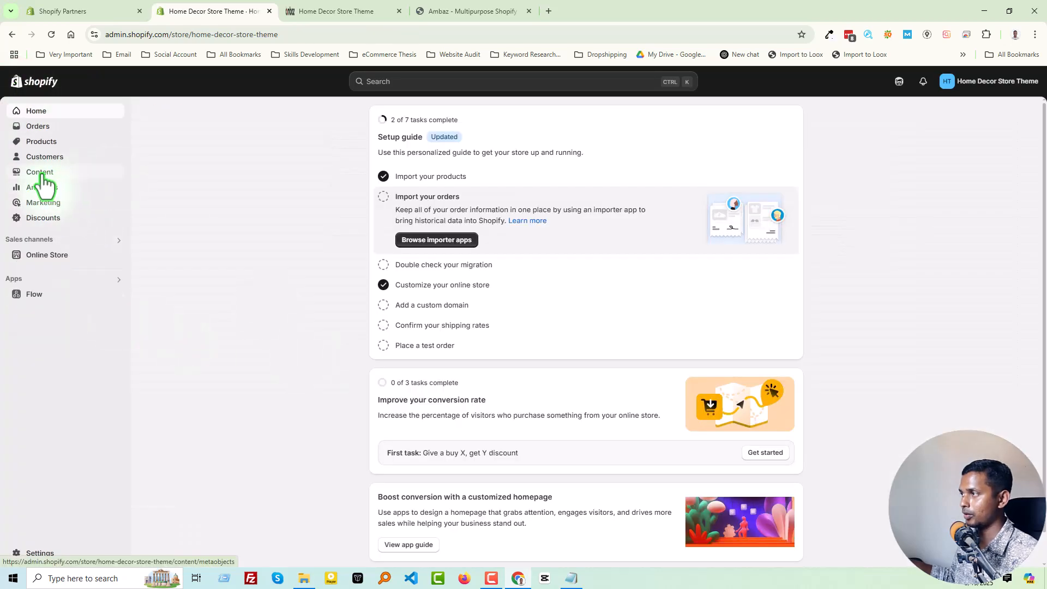
left_click(42, 172)
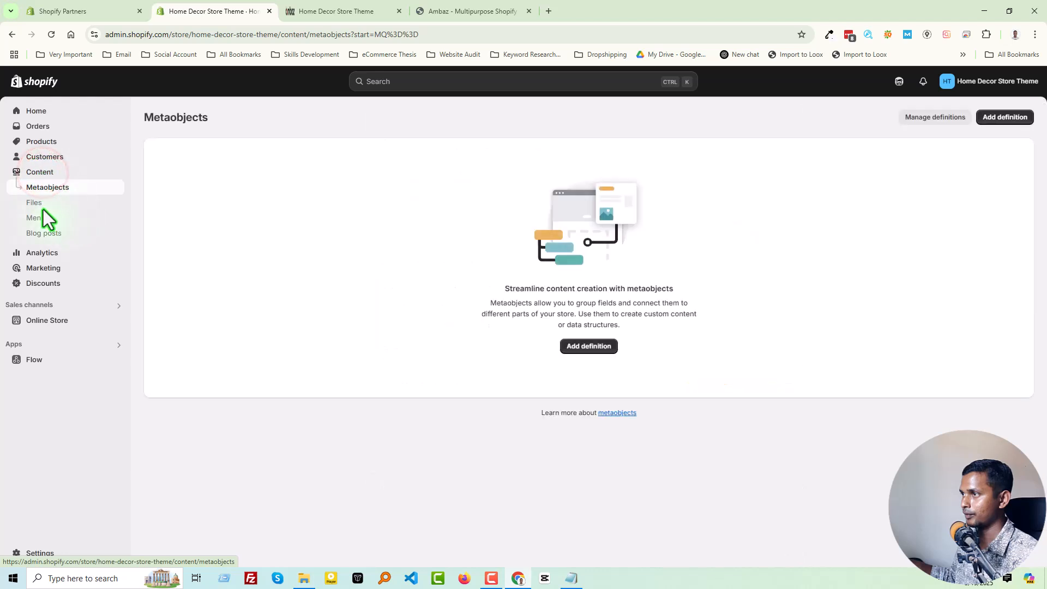
left_click(38, 218)
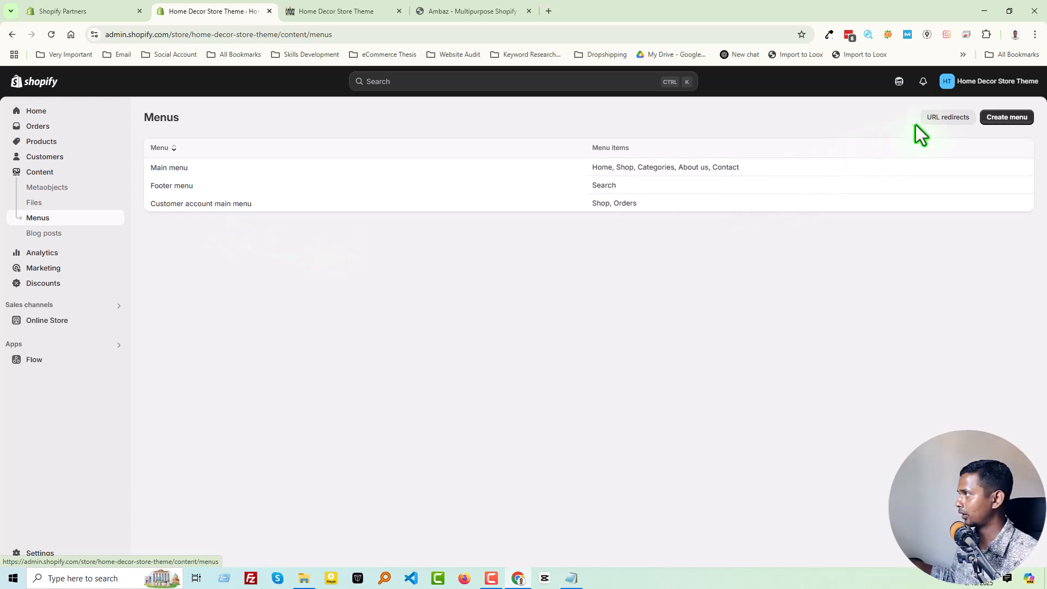
left_click(994, 118)
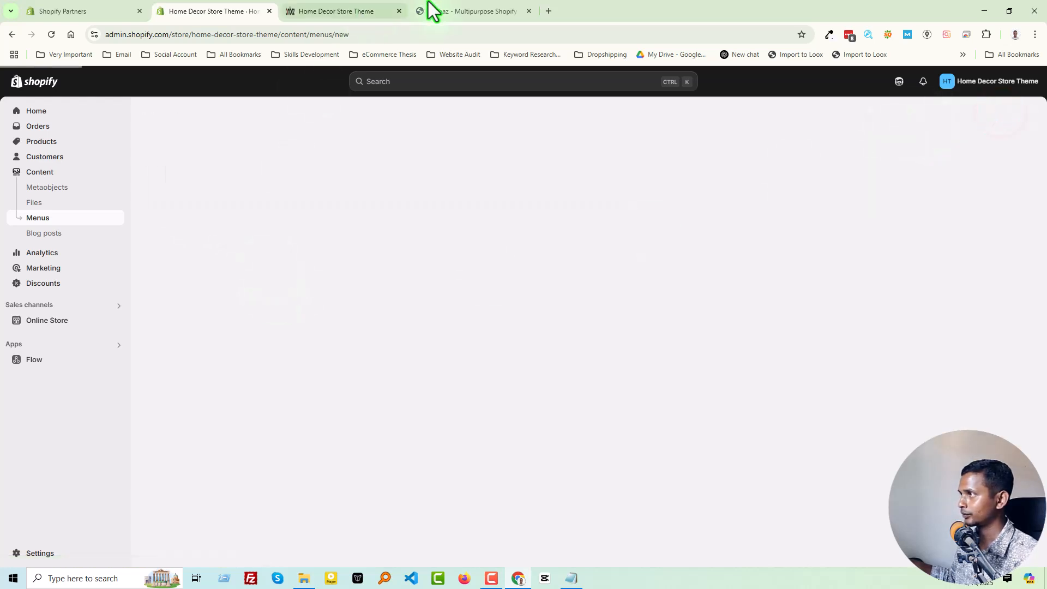
left_click(450, 11)
left_click(444, 367)
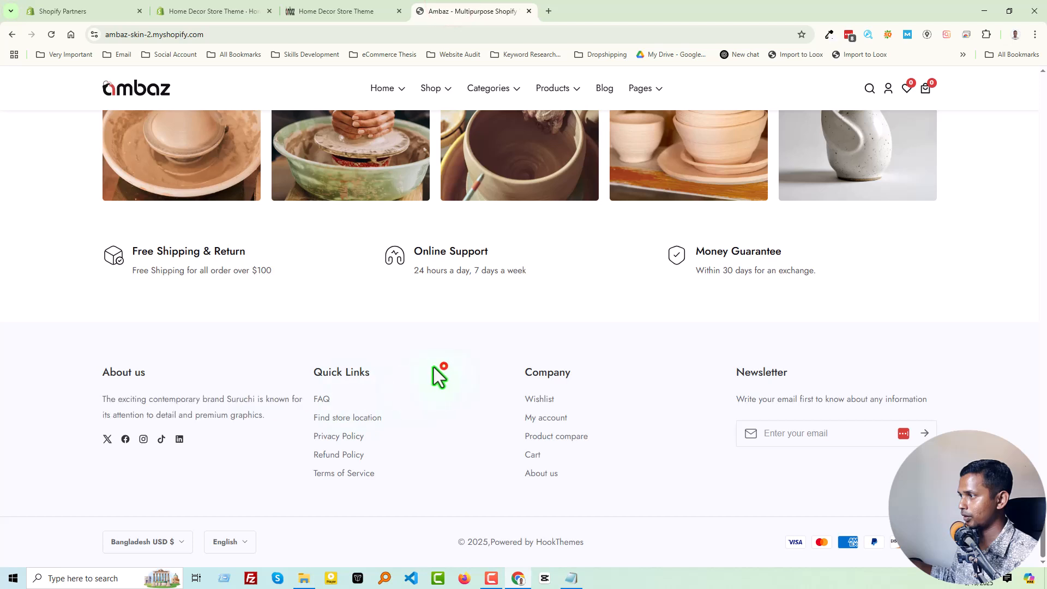
left_click_drag(387, 370, 316, 373)
key("ctrl+c")
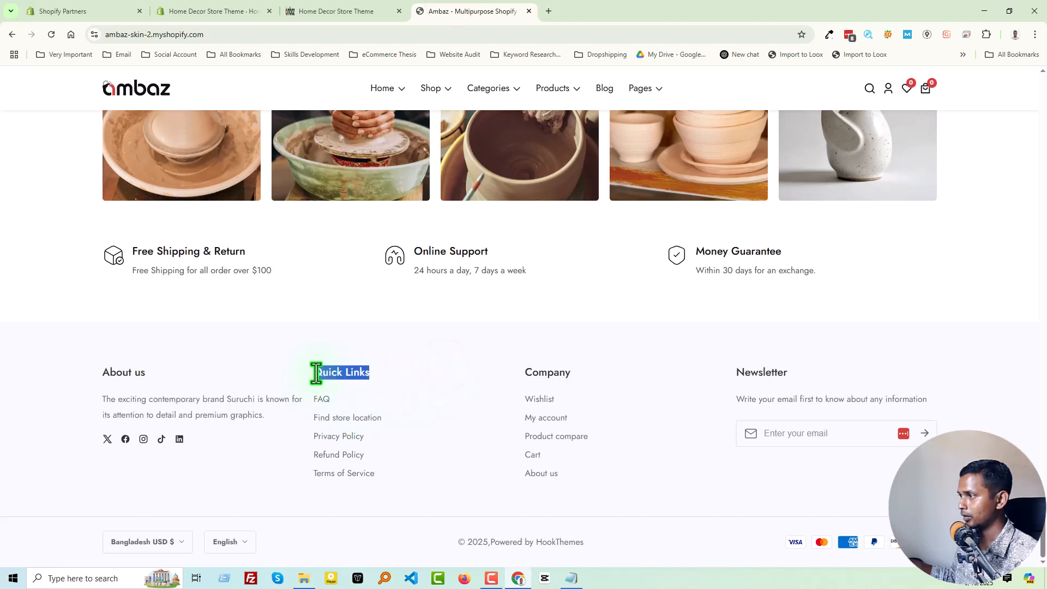
left_click(229, 11)
left_click(512, 169)
key("ctrl+v")
left_click(741, 297)
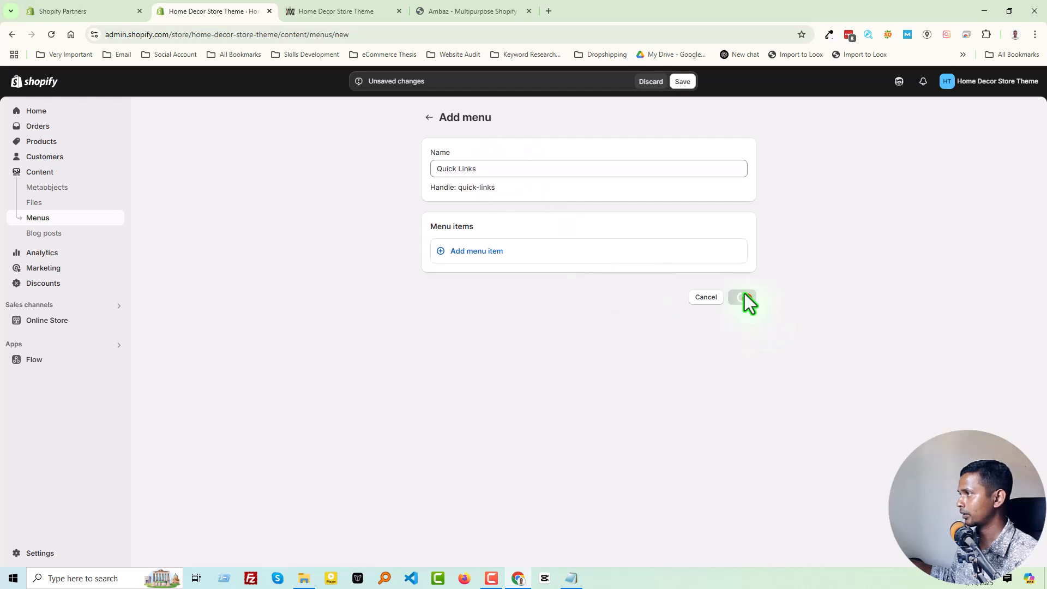
Copy the Quick Links entries from the Ambaz demo and add a menu item labelled FAQ, entering # as its link.
left_click(447, 10)
left_click(419, 487)
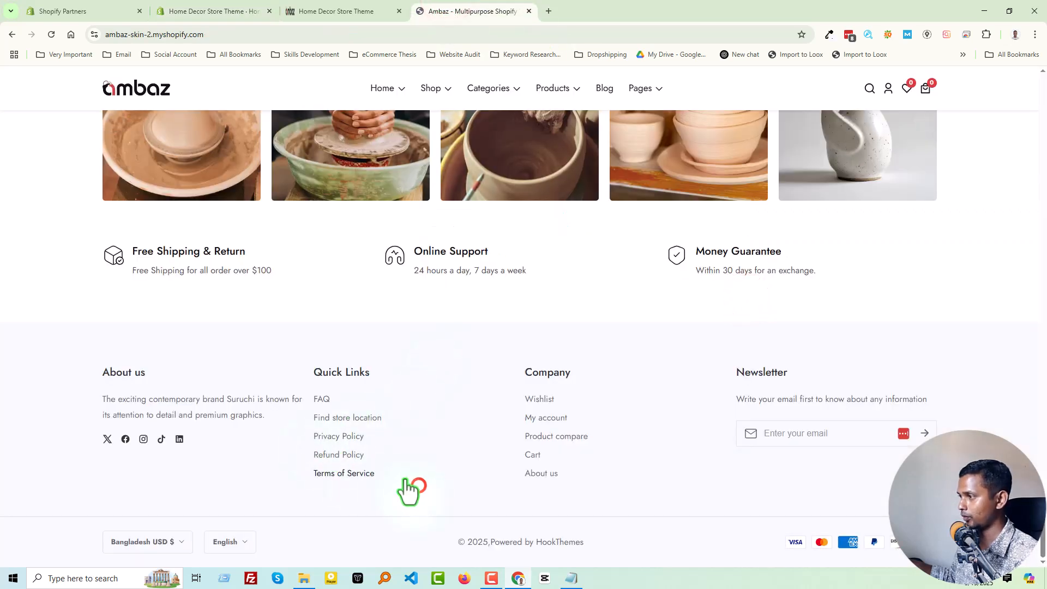
left_click_drag(313, 389, 404, 470)
key("ctrl+c")
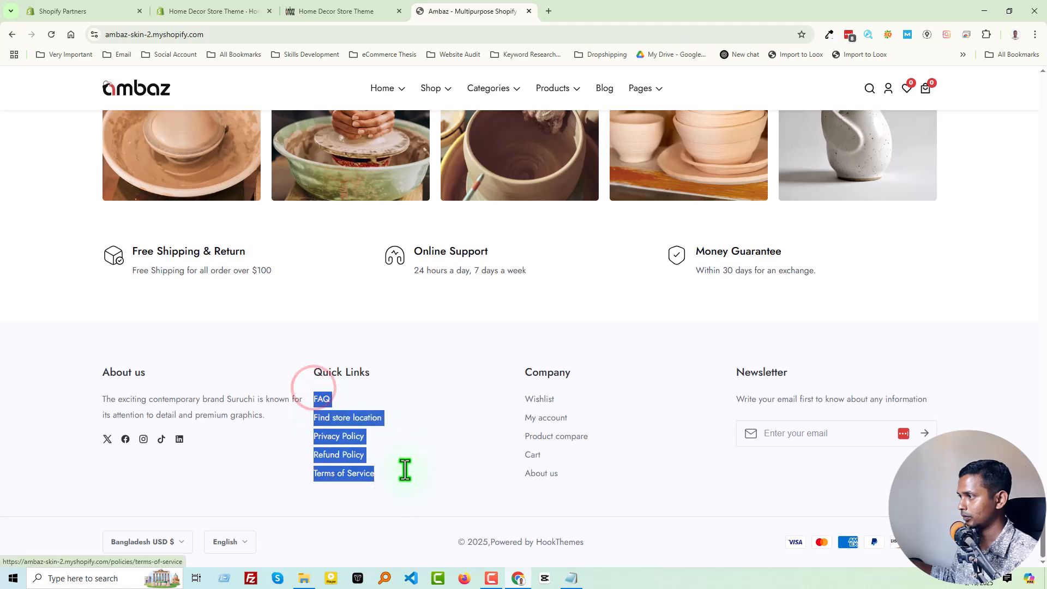
left_click(221, 2)
left_click(469, 253)
left_click(500, 267)
key("ctrl+v")
left_click_drag(485, 270, 619, 268)
left_click(509, 269)
key("BackSpace")
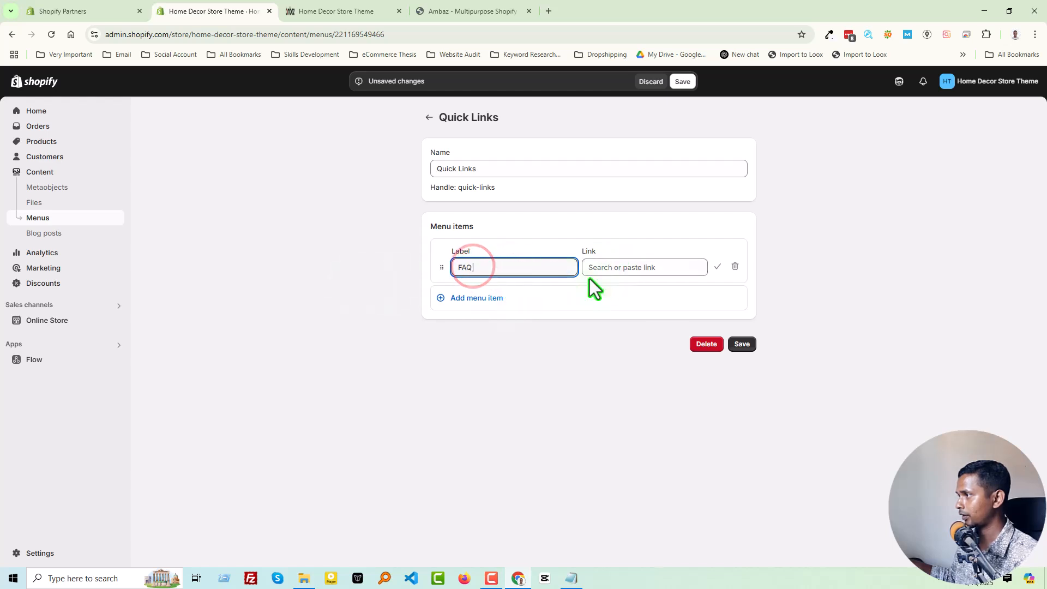
left_click(618, 269)
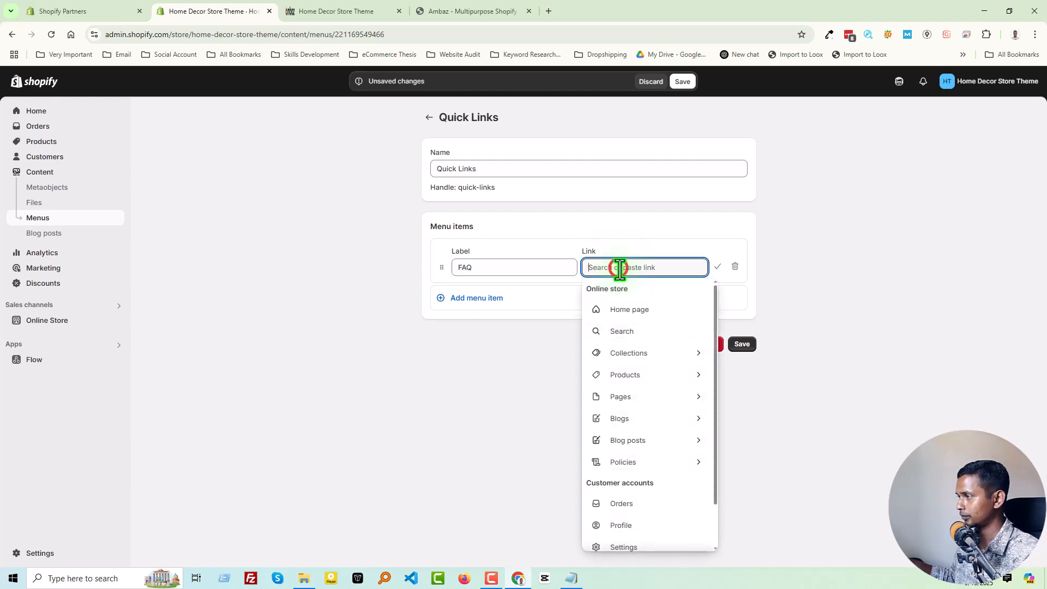
type("#")
Add a second item labelled Find store location to the Quick Links menu.
left_click(484, 298)
key("ctrl+v")
left_click_drag(487, 313, 350, 314)
left_click(519, 315)
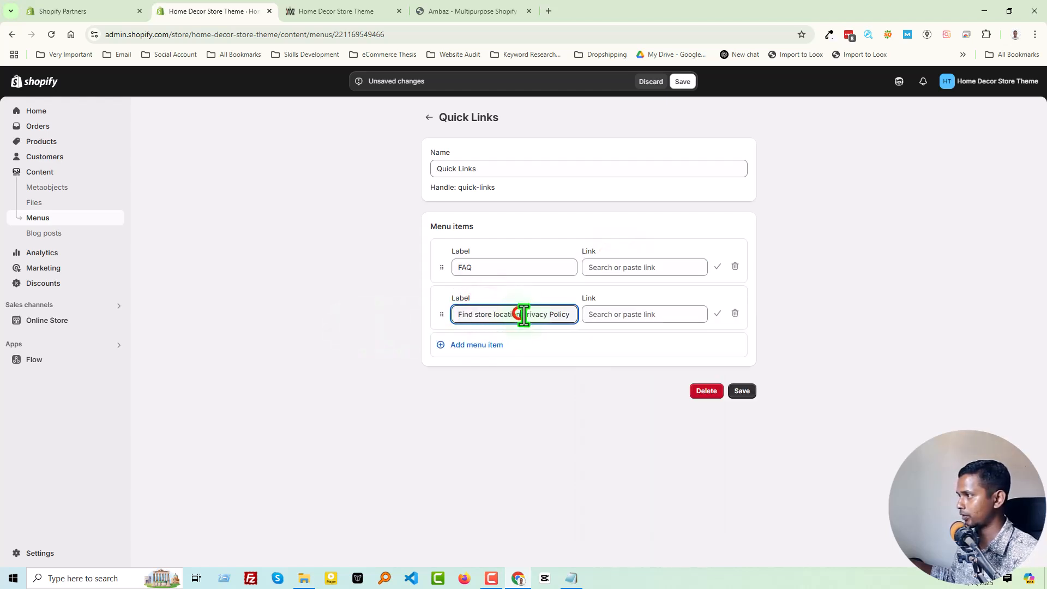
left_click_drag(524, 315, 659, 314)
key("BackSpace")
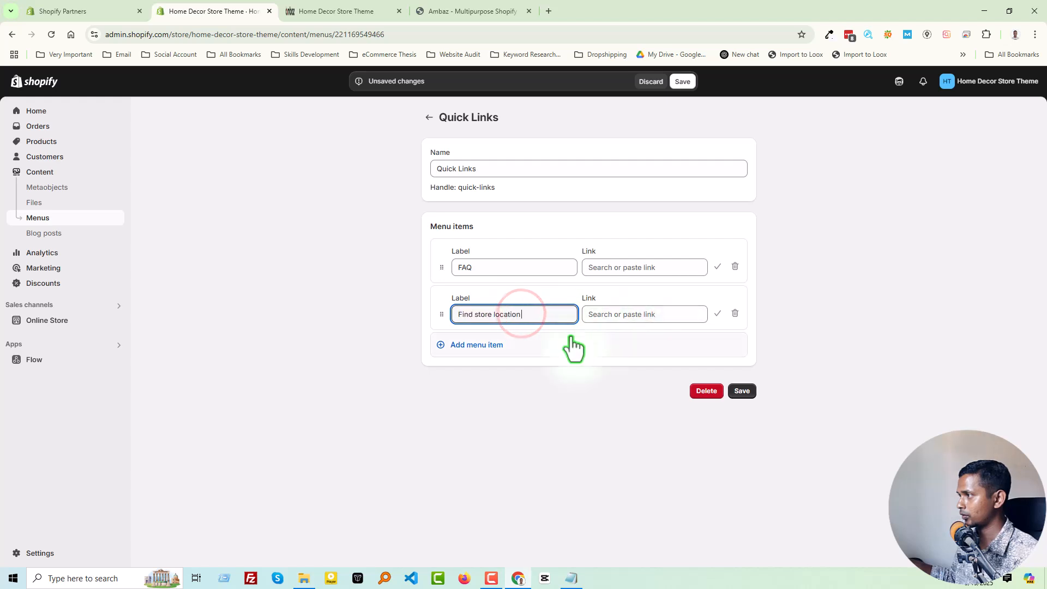
left_click(620, 316)
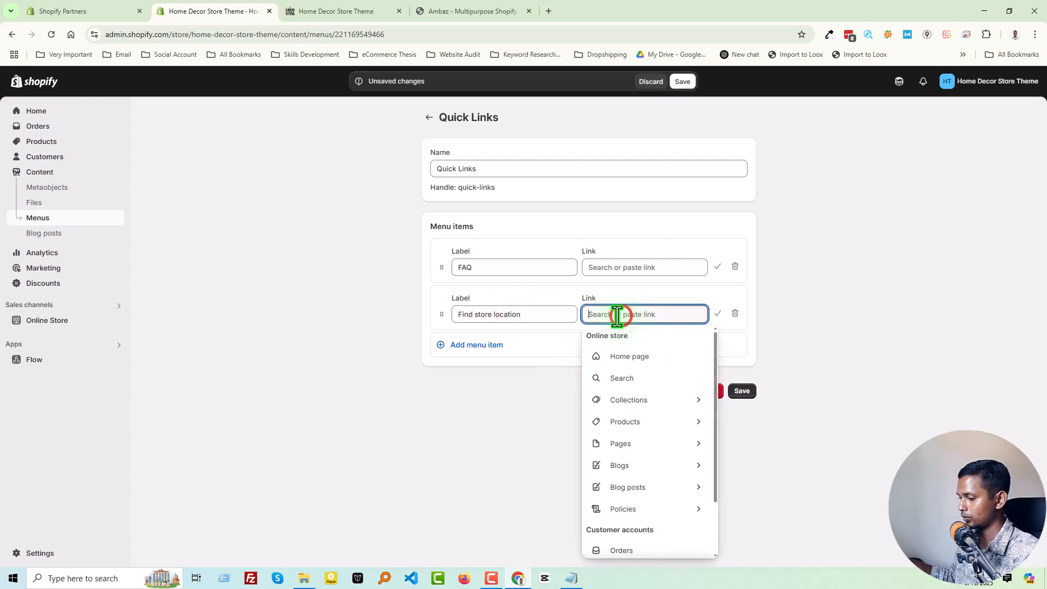
Add a third Quick Links menu item labelled Privacy Policy, entering # as its link.
left_click(475, 345)
type("Privacy Policy Refund Policy Terms of Service")
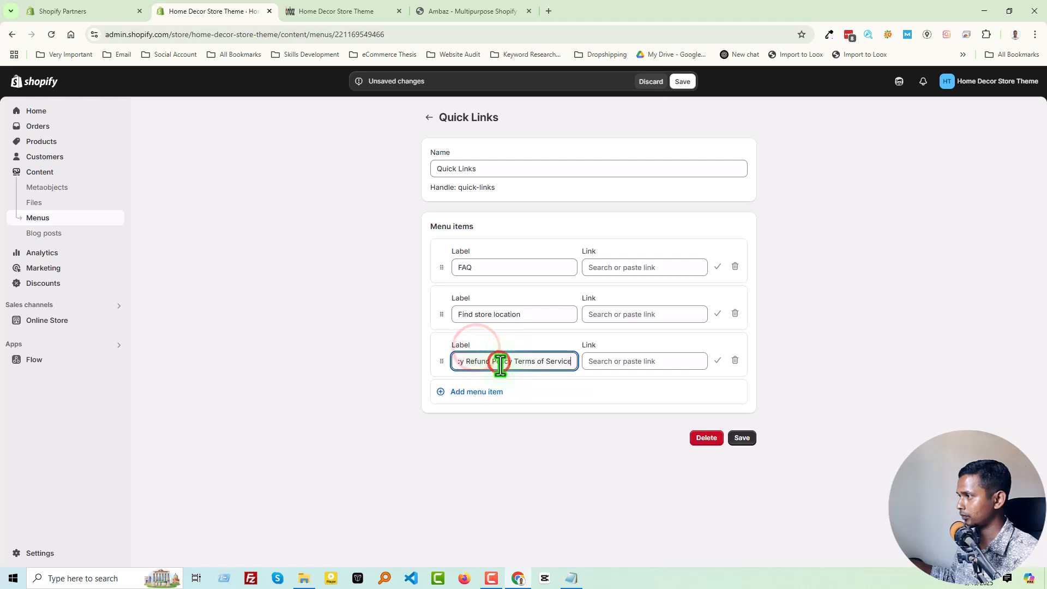
left_click_drag(498, 363, 400, 364)
left_click(526, 364)
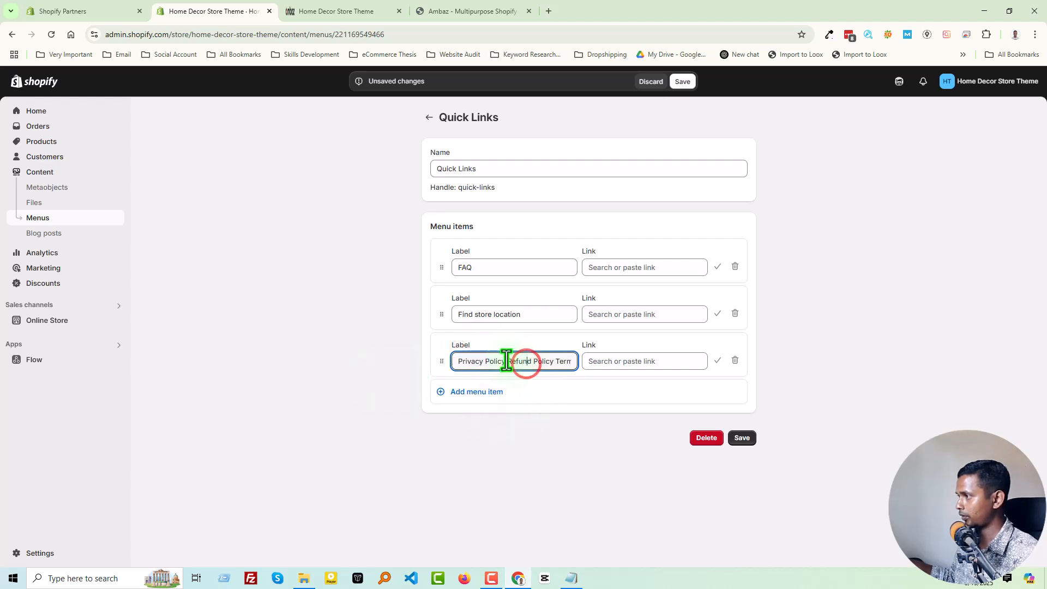
left_click_drag(515, 363, 665, 364)
key("ctrl+c")
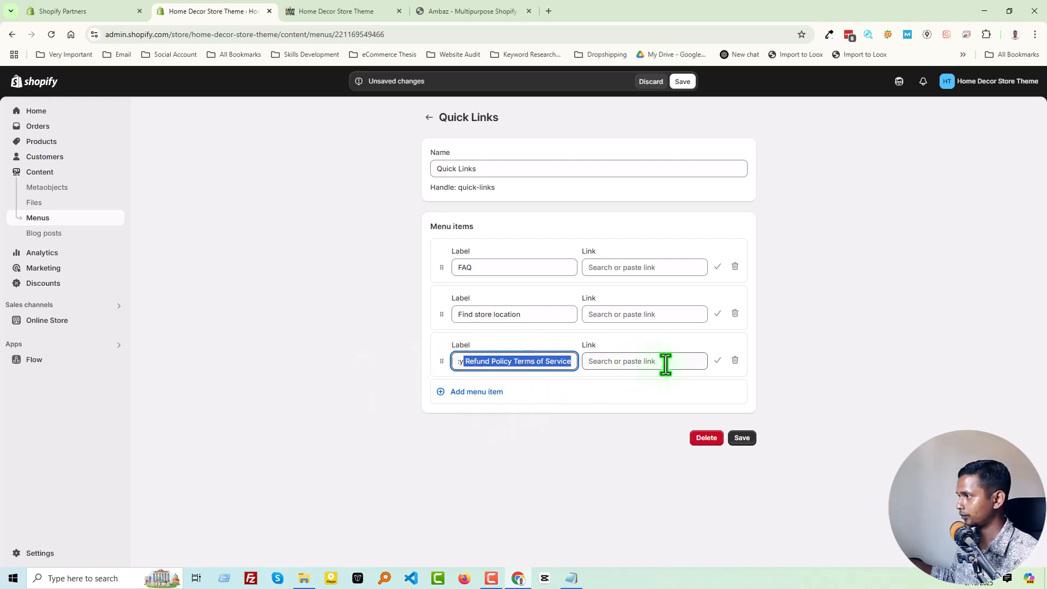
key("BackSpace")
left_click(622, 362)
type("#")
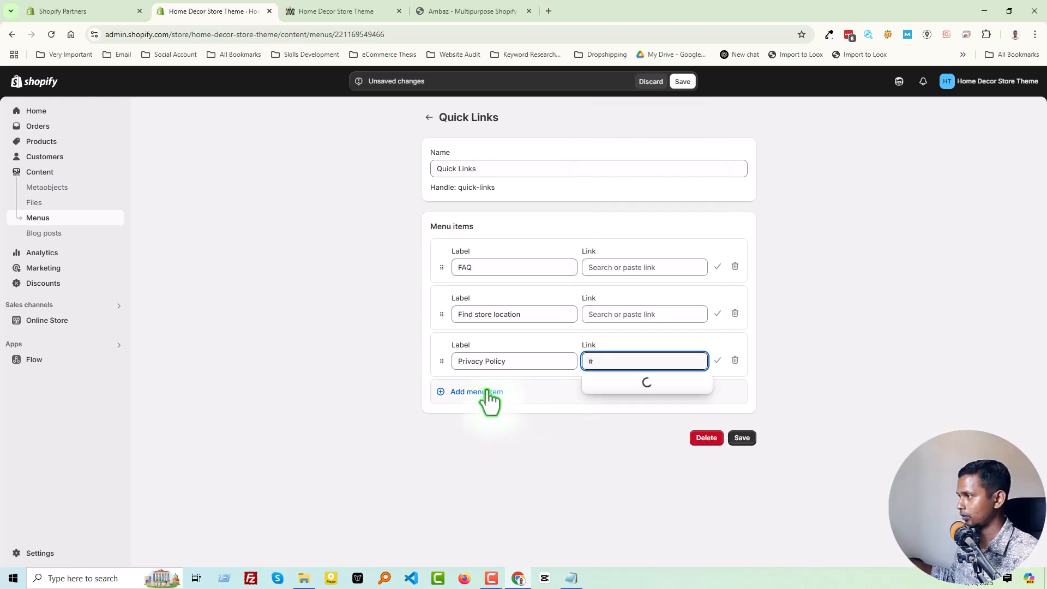
Add a fourth Quick Links menu item labelled Refund Policy, entering # as its link.
left_click(480, 391)
key("ctrl+v")
left_click_drag(496, 407, 603, 409)
left_click(520, 410)
key("BackSpace")
left_click(619, 410)
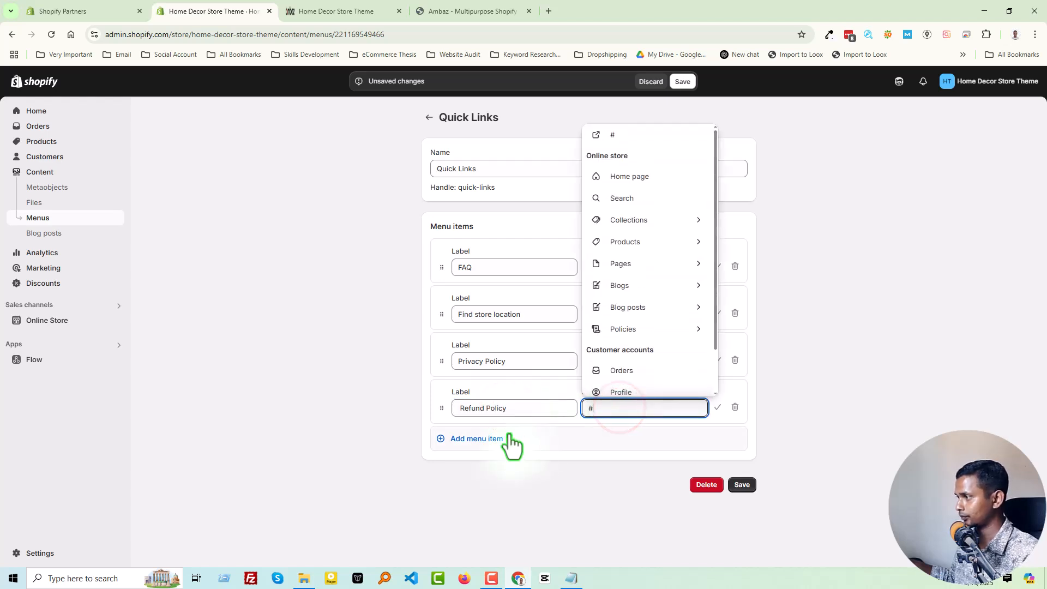
Add a fifth Quick Links menu item labelled Terms of Service, entering # as its link.
left_click(489, 438)
type("Terms of Service")
left_click(618, 455)
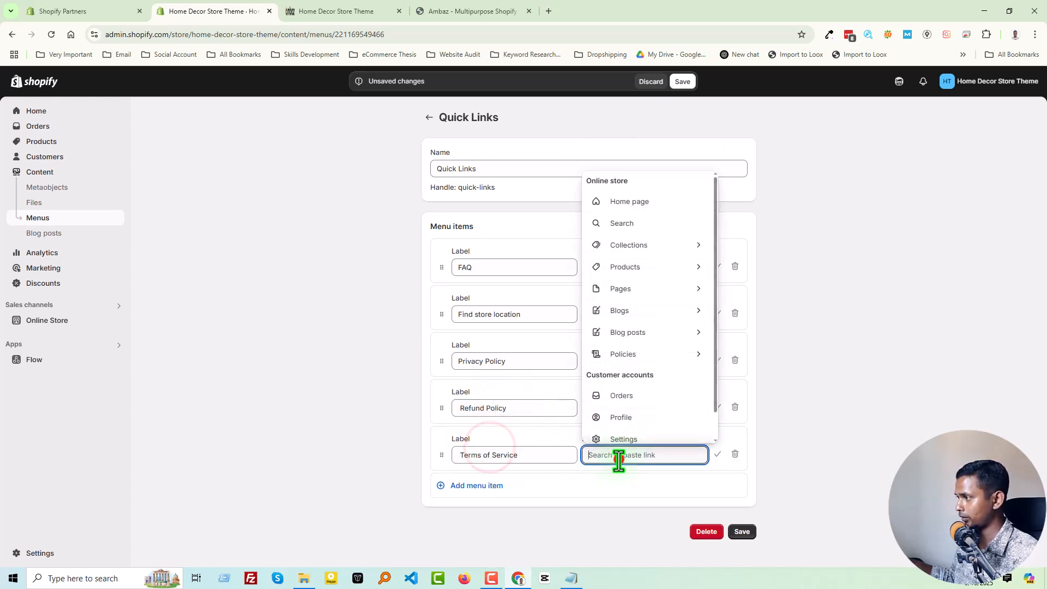
type("#")
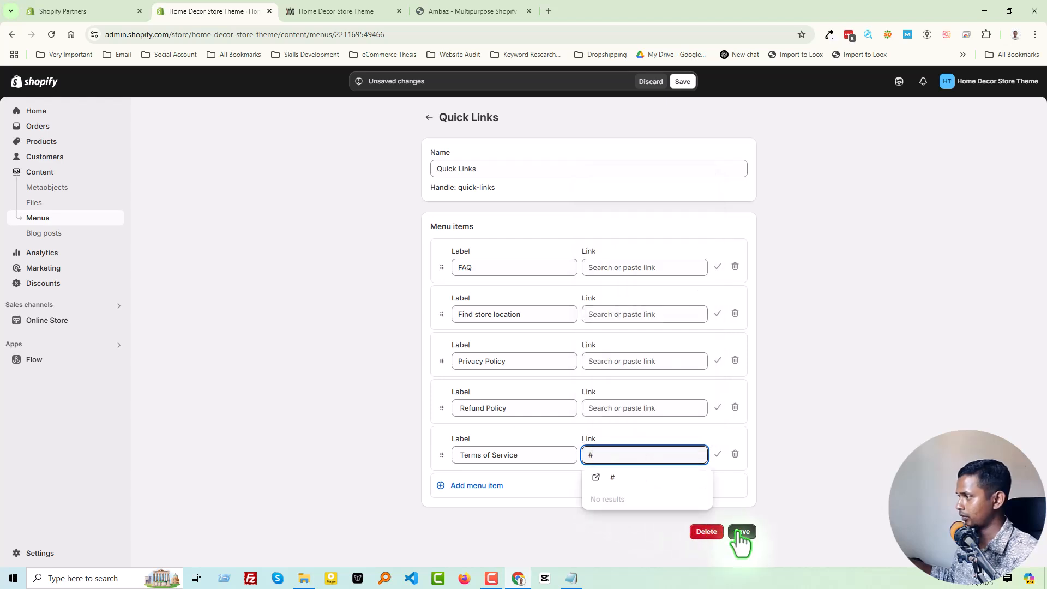
Try to save the Quick Links menu, and set the FAQ item's link to #.
left_click(741, 531)
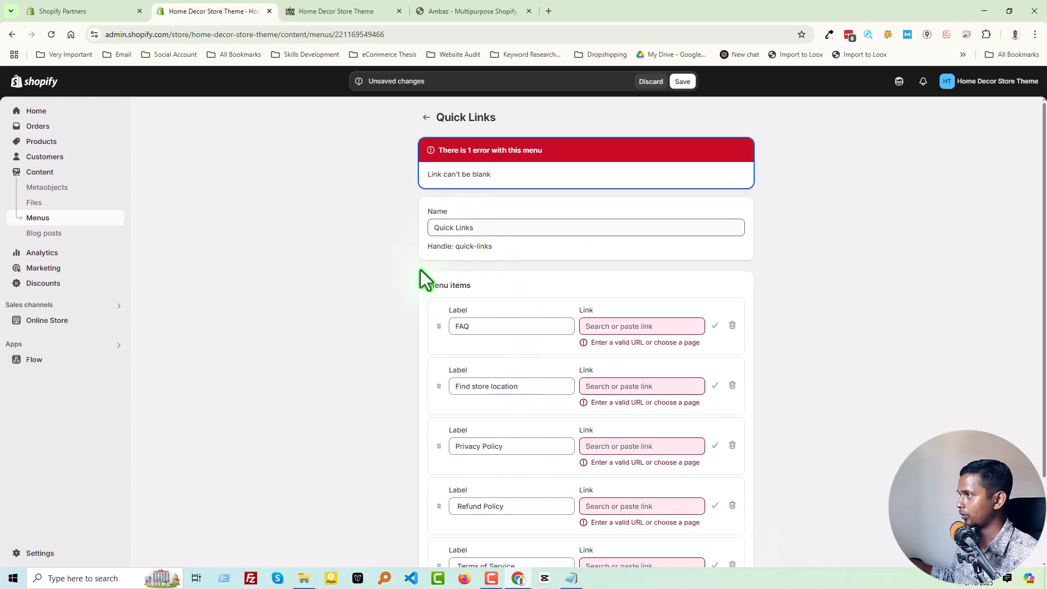
scroll(441, 275, "down", 2)
left_click(606, 254)
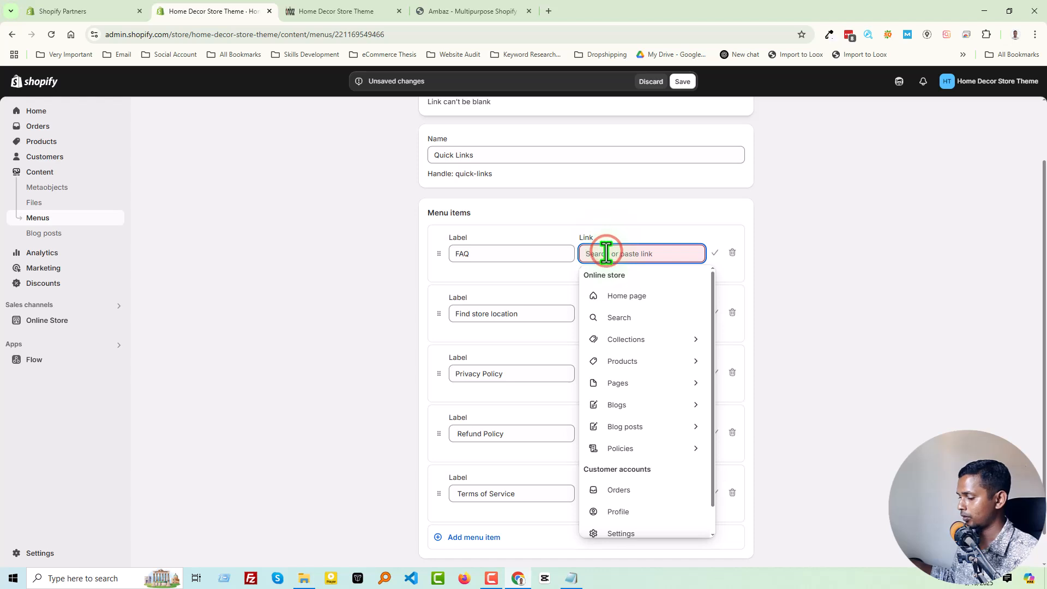
type("#")
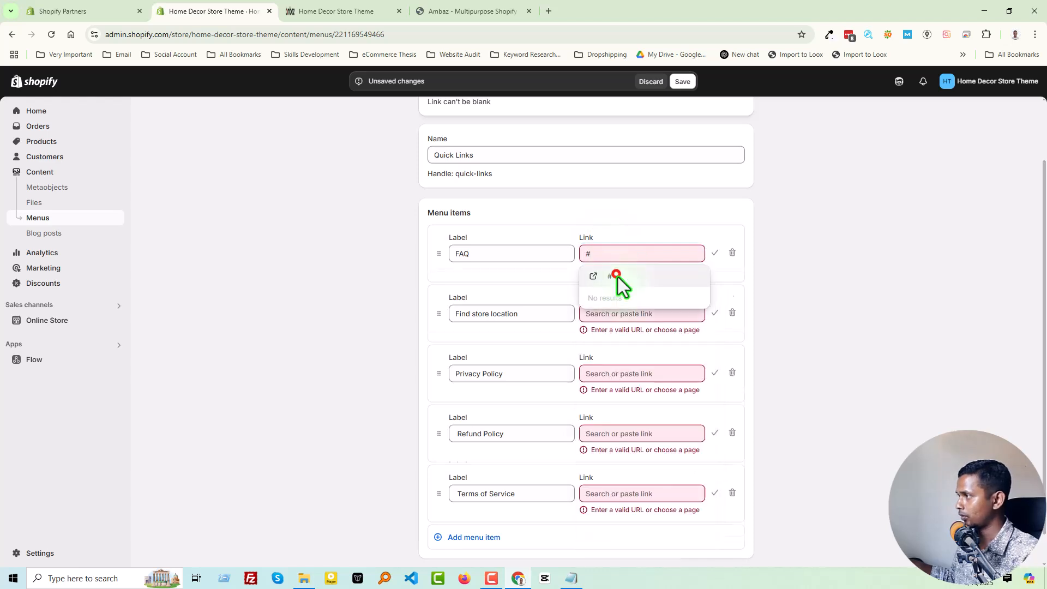
left_click(616, 277)
Set the links of the Find store location and Privacy Policy menu items to #.
left_click(617, 300)
type("#")
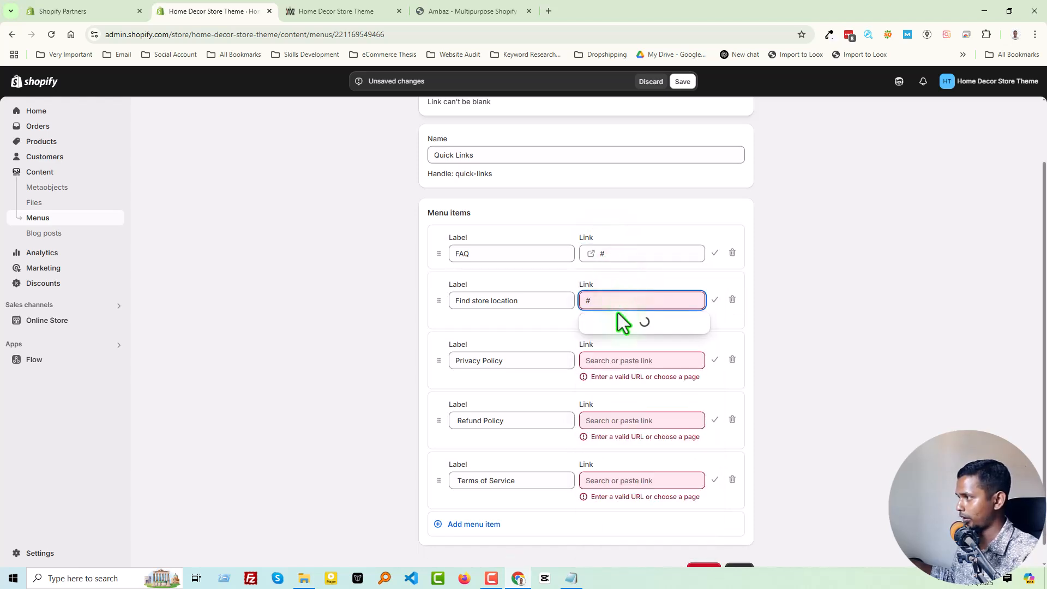
left_click(621, 322)
left_click(619, 346)
type("#")
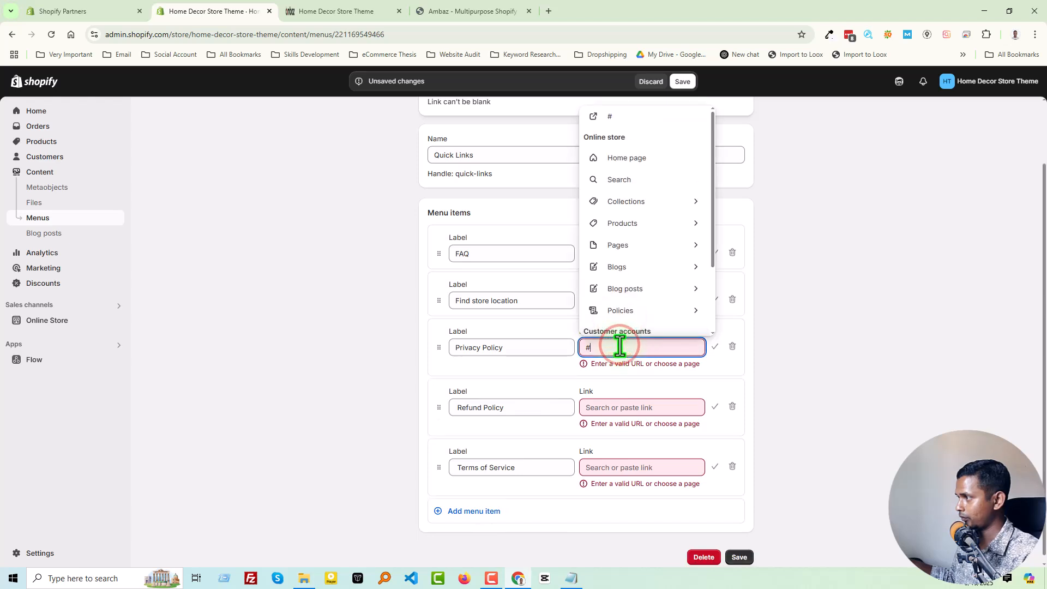
left_click(618, 370)
Set the links of the Refund Policy and Terms of Service items to # and save the Quick Links menu.
left_click(615, 400)
type("#")
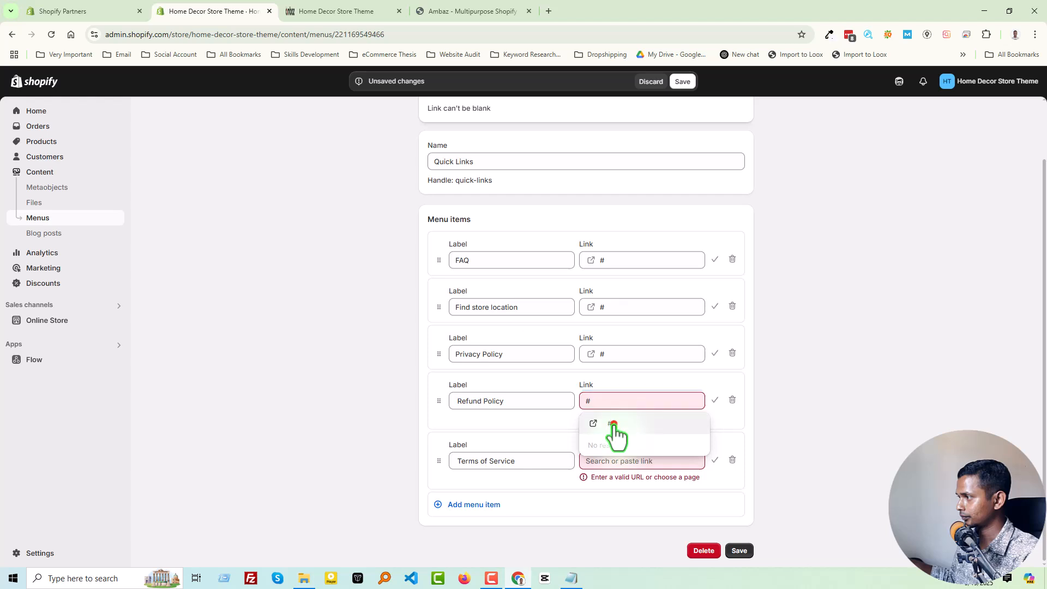
left_click(613, 423)
left_click(616, 459)
type("#")
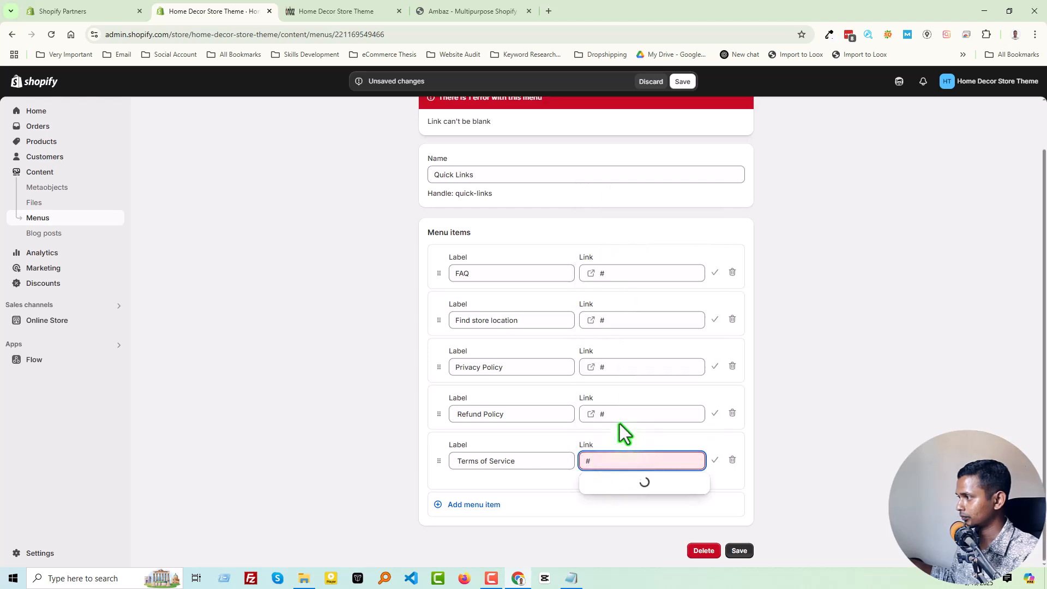
left_click(624, 485)
left_click(735, 551)
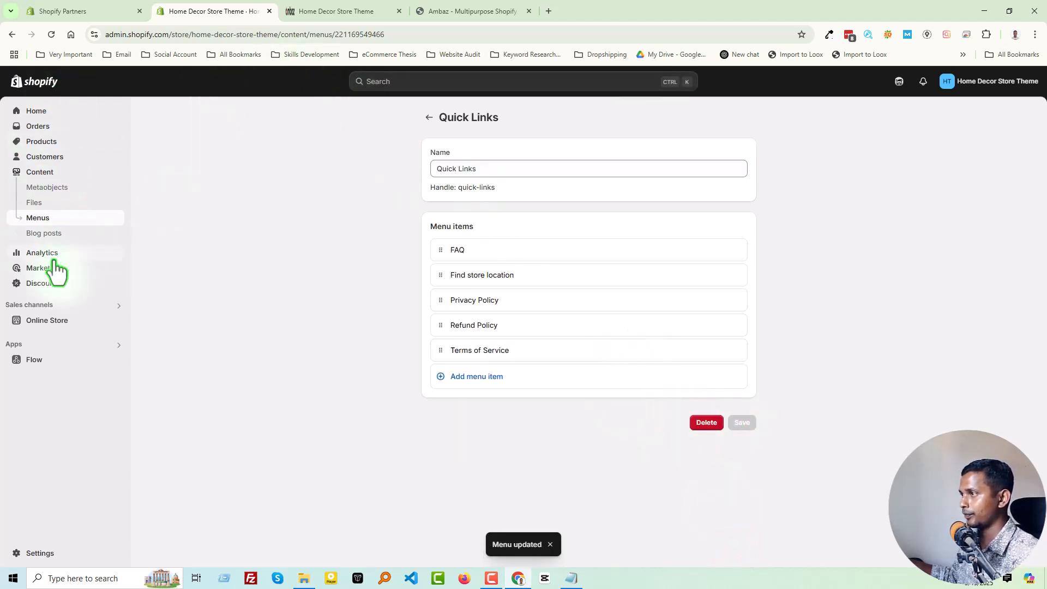
Open the online store's current Dawn theme for customization.
left_click(55, 320)
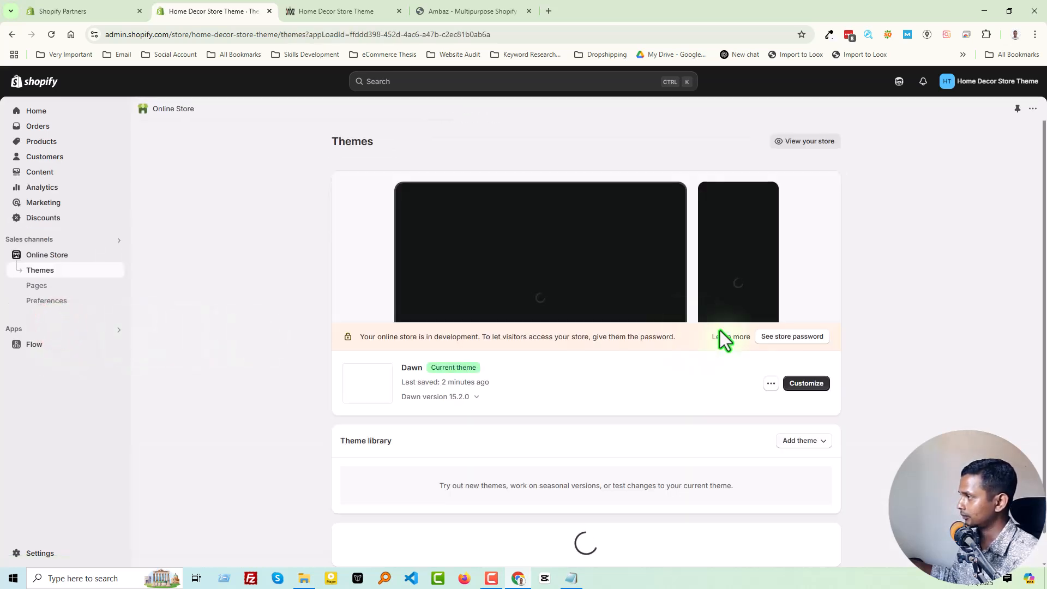
left_click(801, 383)
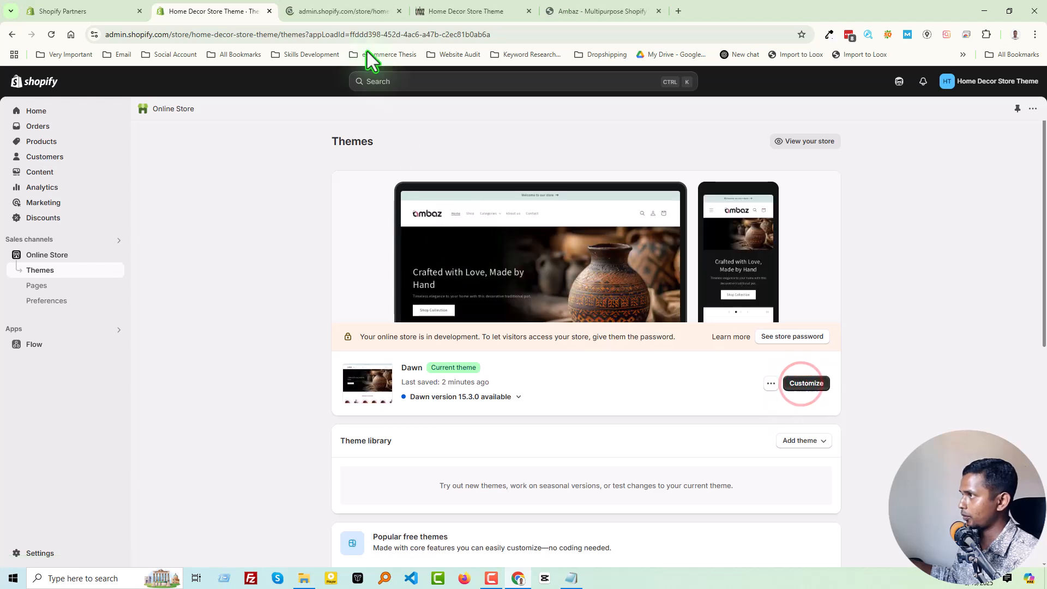
left_click(342, 11)
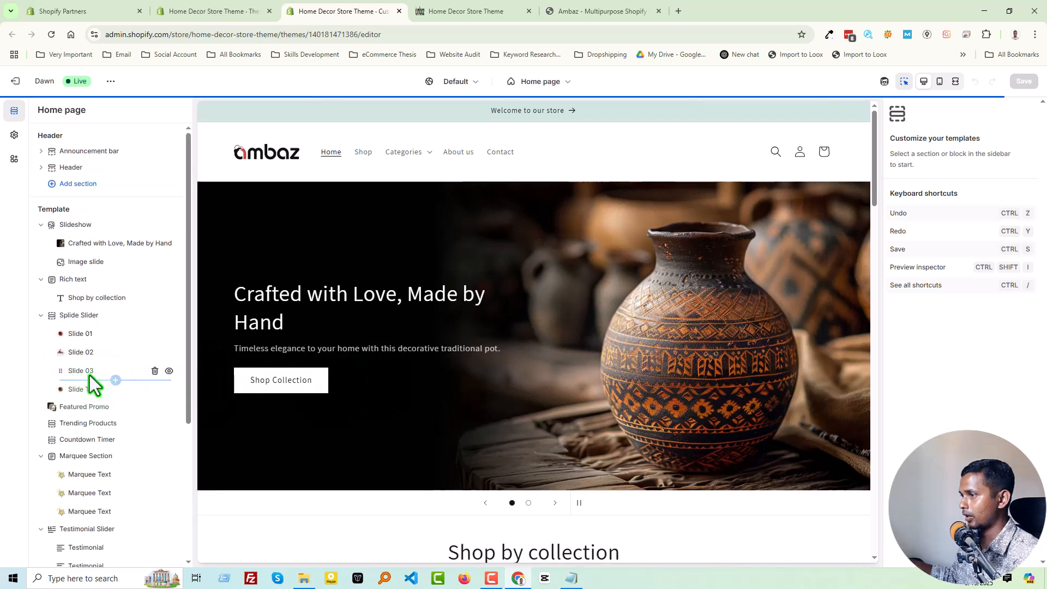
scroll(96, 404, "down", 4)
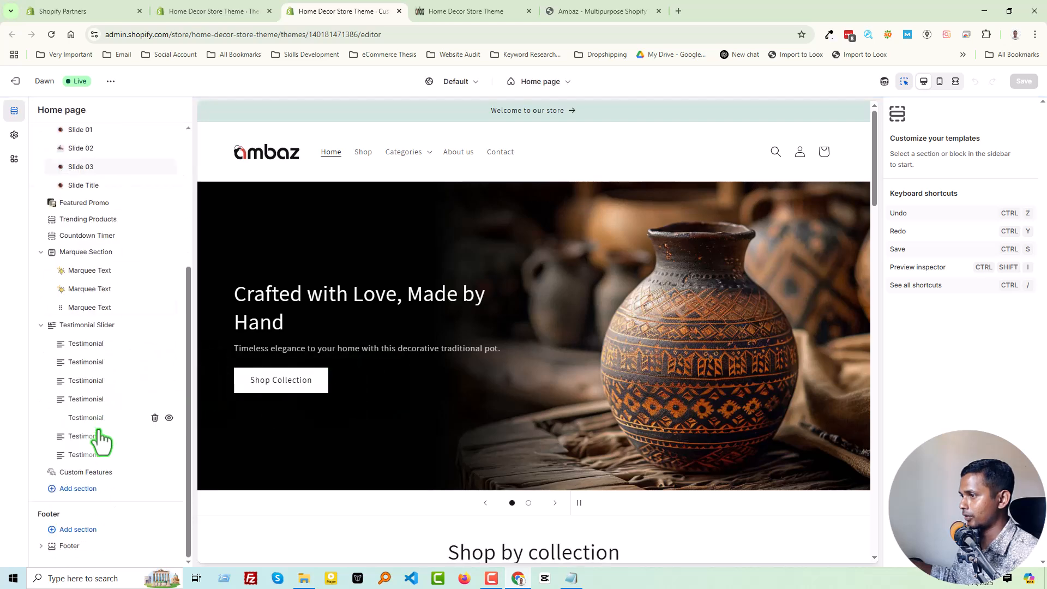
Assign the Quick Links menu to the first Quick links block in the footer.
left_click(73, 545)
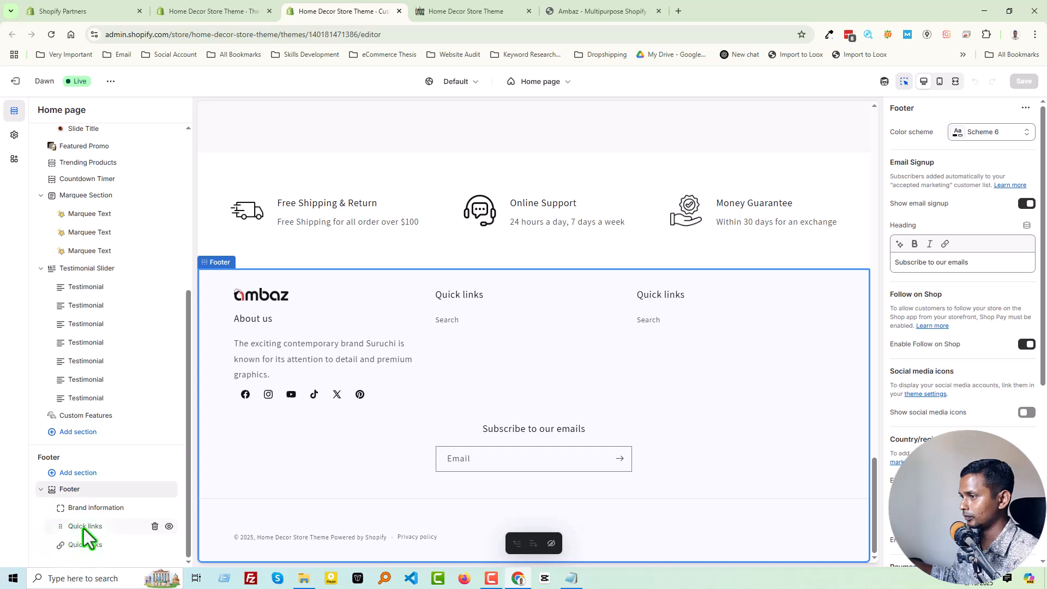
left_click(86, 526)
left_click(986, 194)
left_click(948, 224)
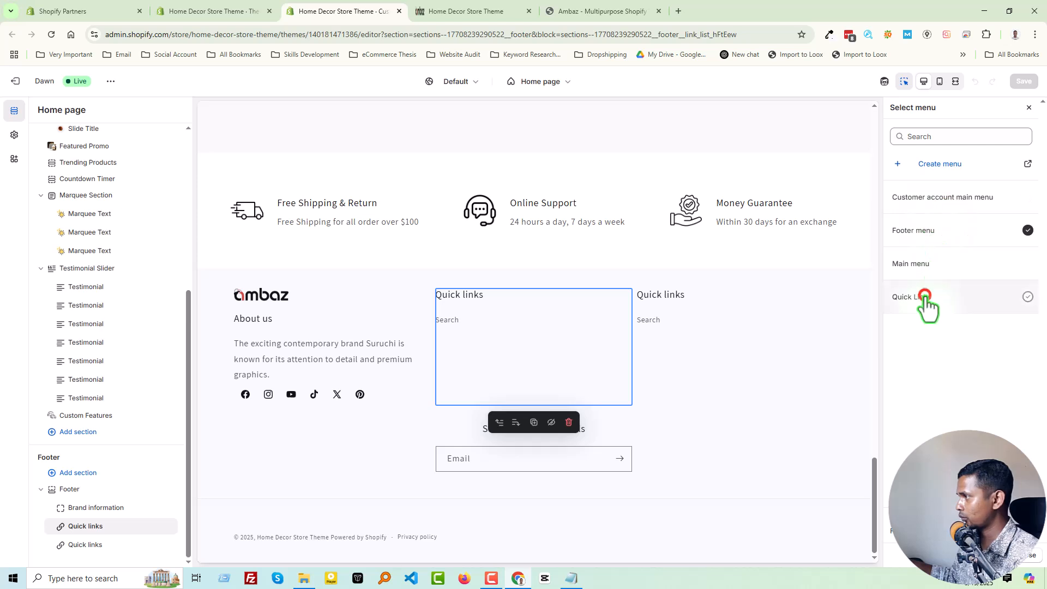
left_click(925, 297)
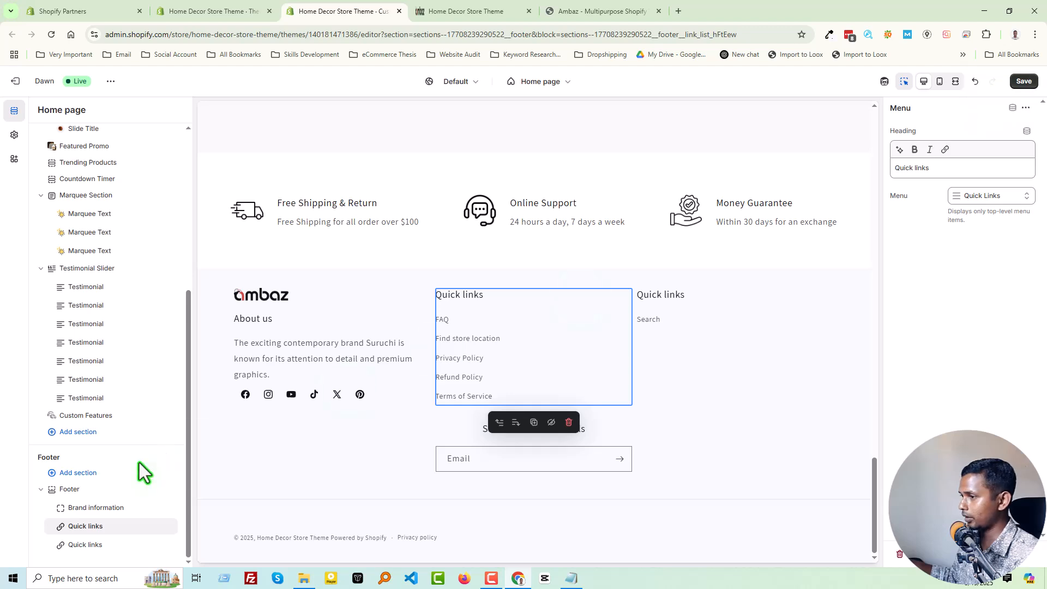
Change the heading of the footer's second Quick links block to Company, taken from the Ambaz demo footer.
left_click(86, 544)
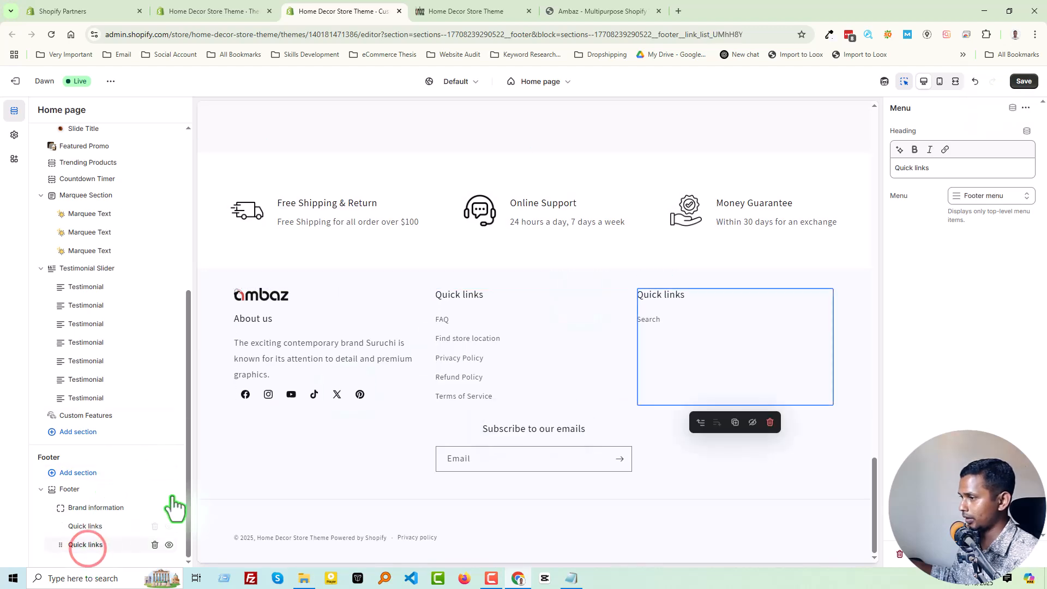
left_click(562, 11)
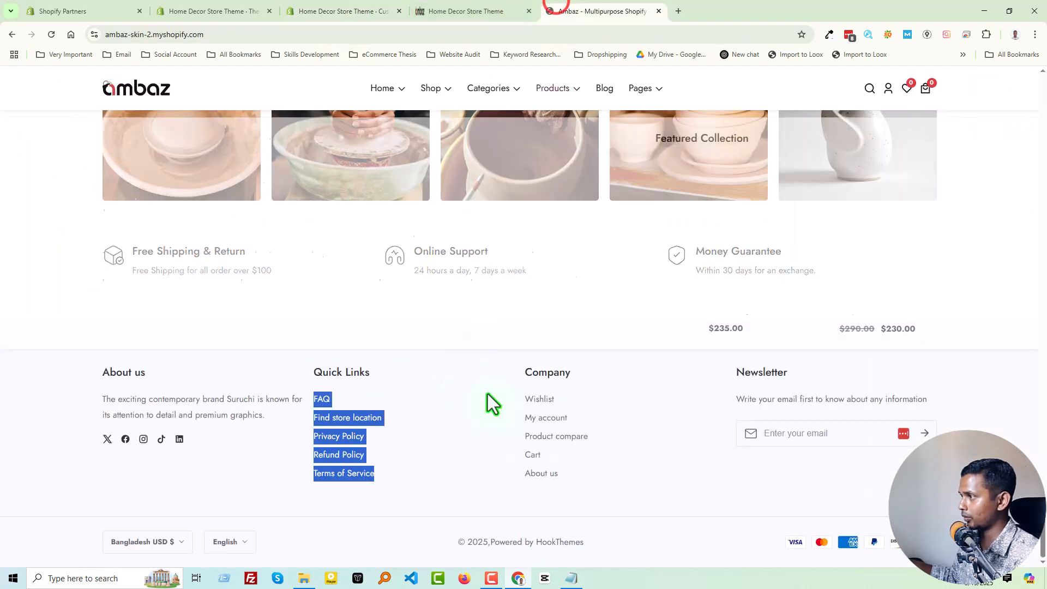
left_click_drag(515, 368, 542, 366)
left_click(536, 374)
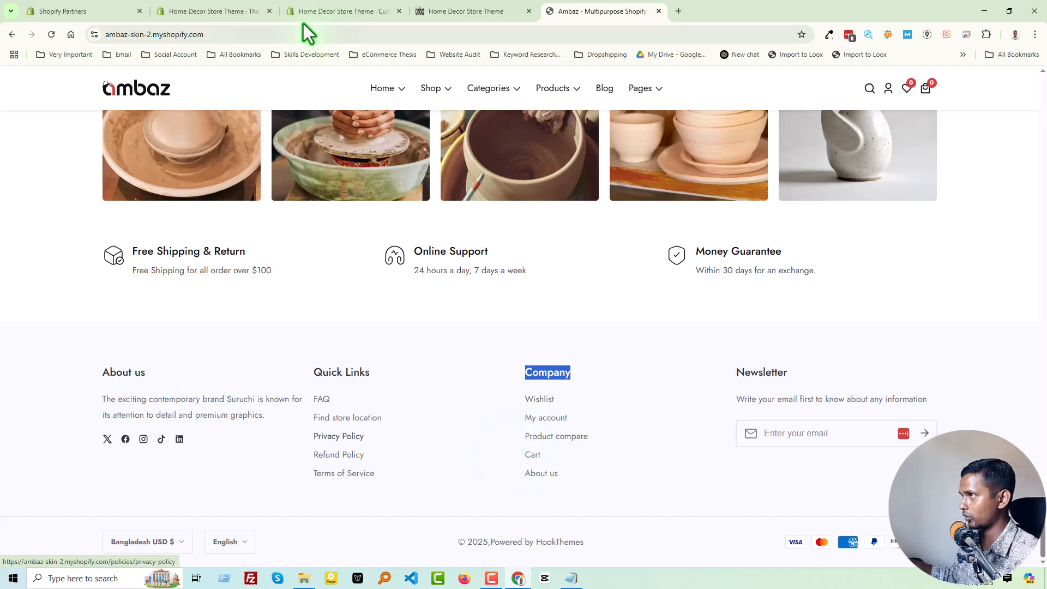
left_click(327, 11)
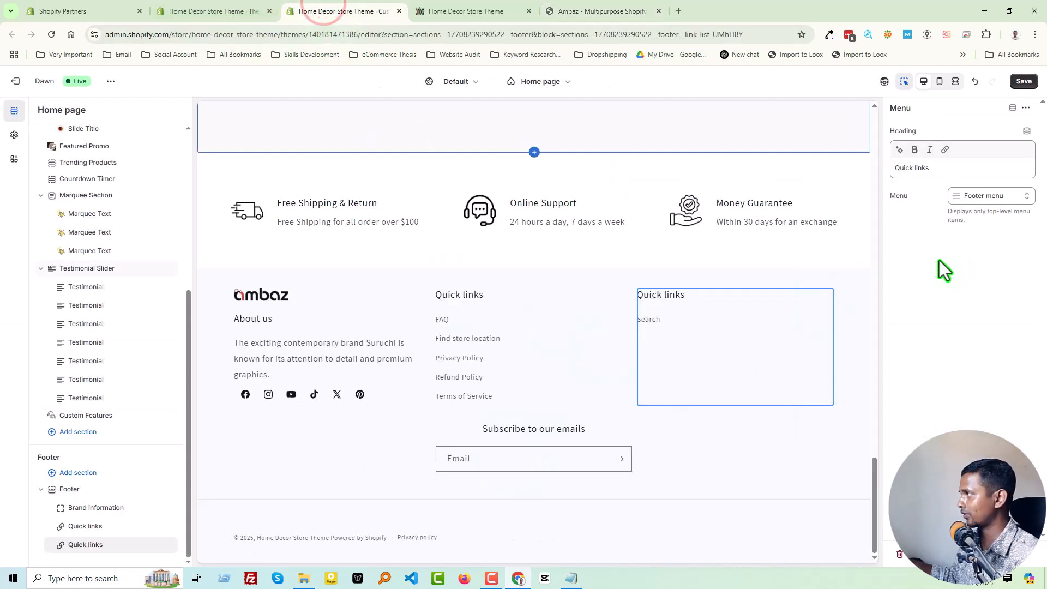
triple_click(938, 175)
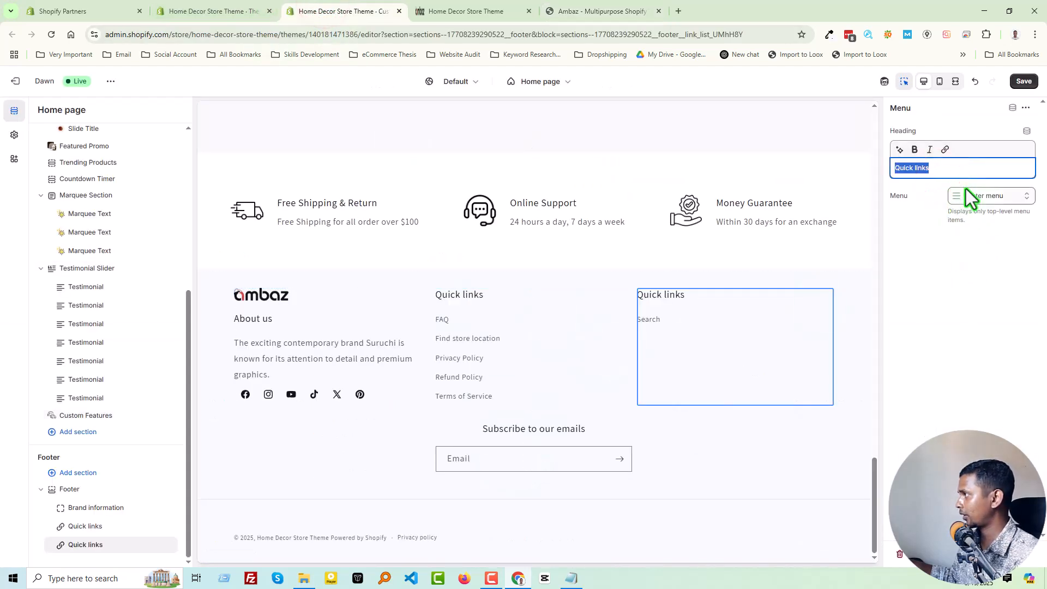
left_click(605, 11)
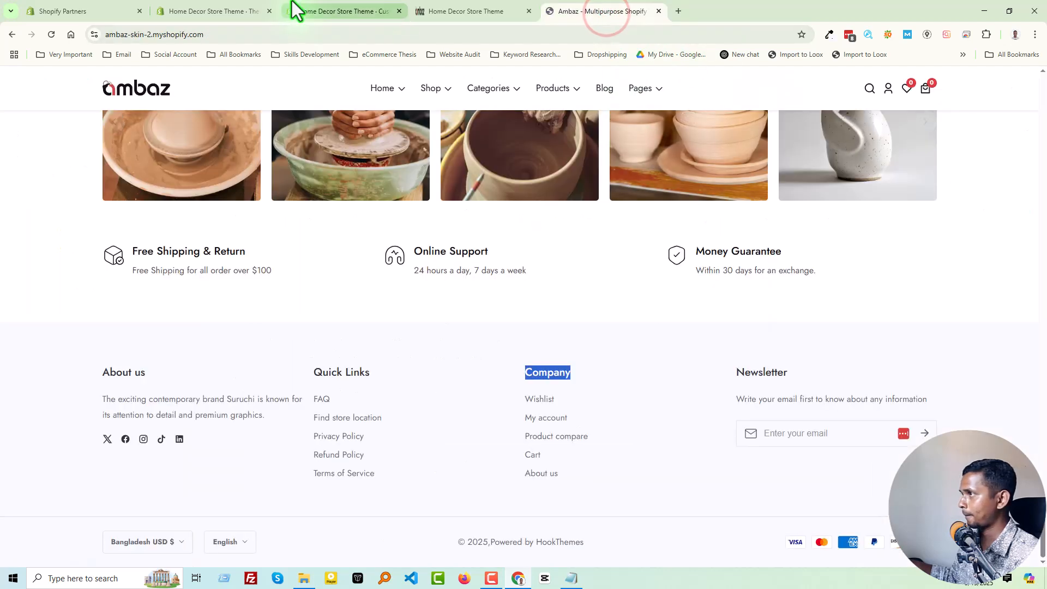
left_click(208, 10)
left_click(293, 10)
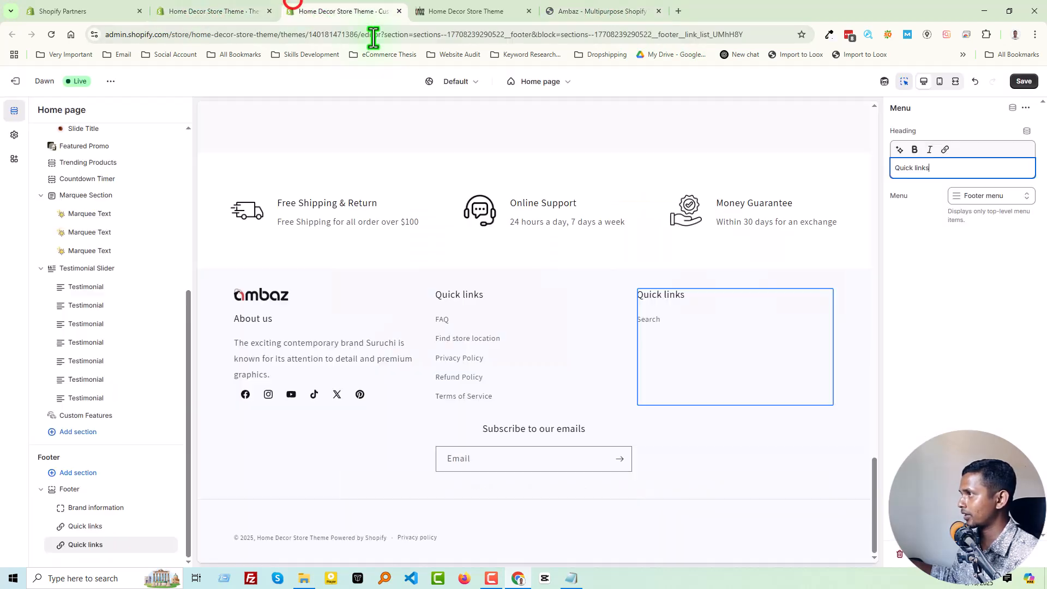
triple_click(930, 169)
type("Company")
Assign Main menu to the footer's Company block and save the theme.
left_click(978, 196)
left_click(935, 222)
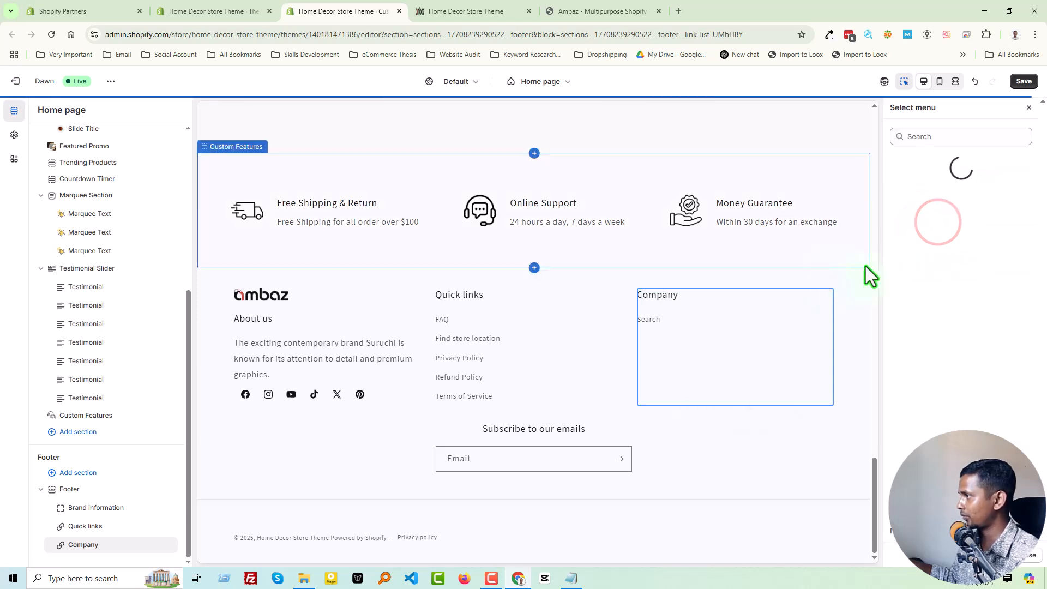
left_click(937, 272)
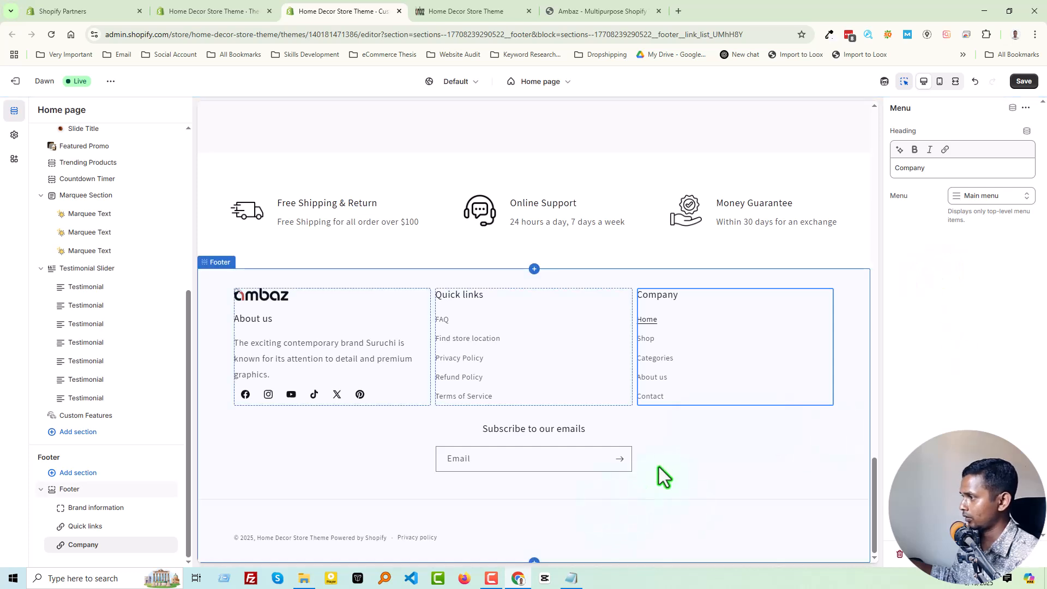
left_click(1023, 81)
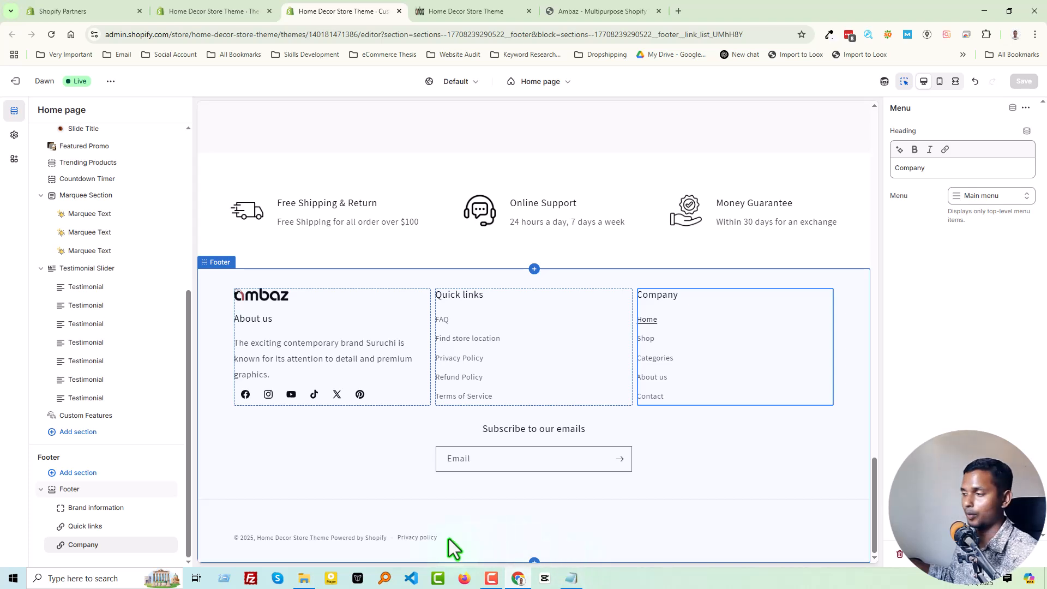
key("Print")
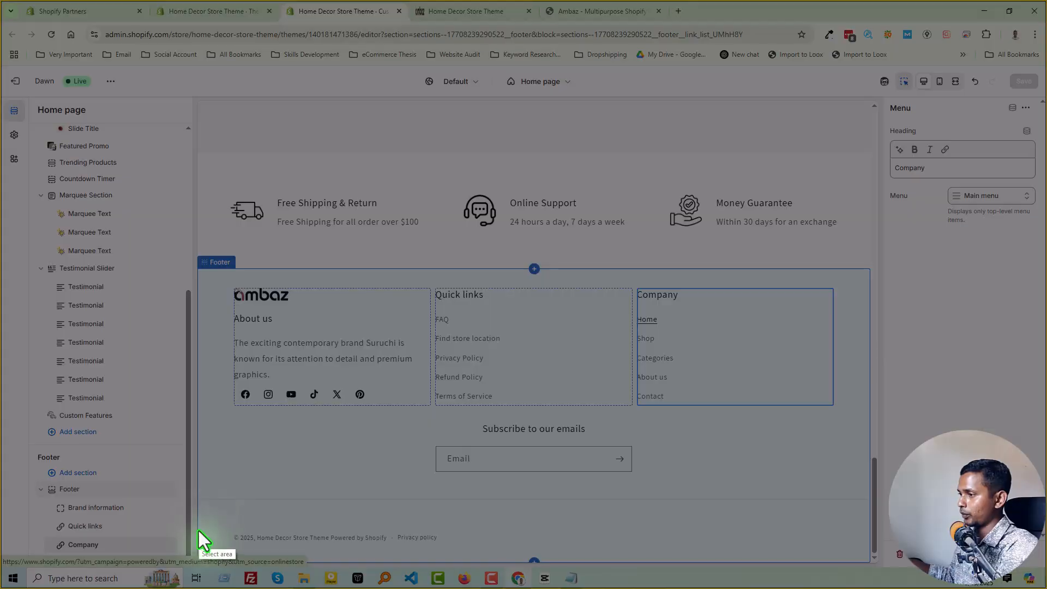
left_click_drag(210, 517, 581, 539)
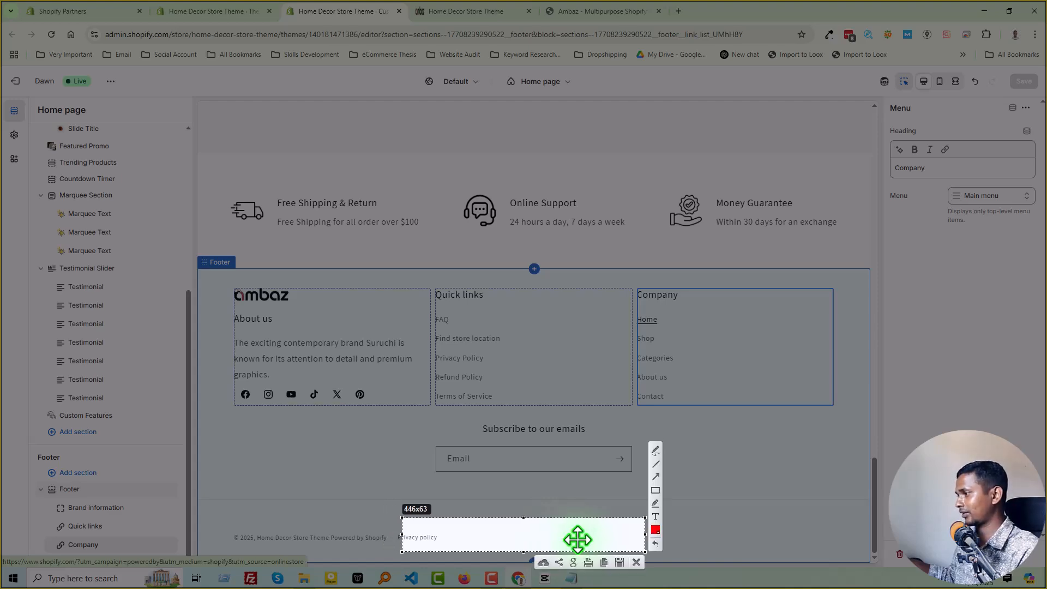
key("Escape")
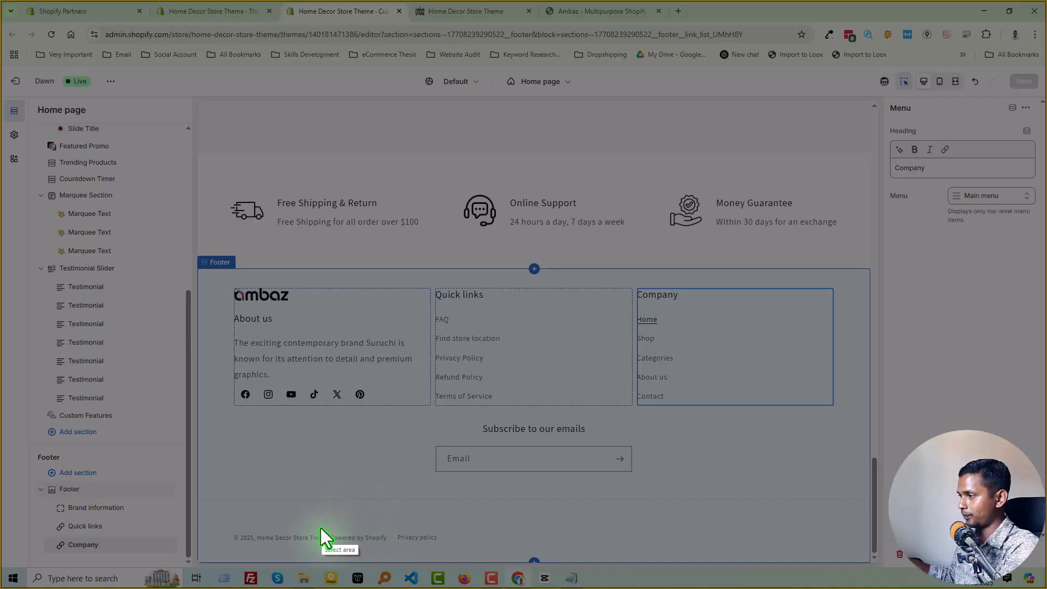
left_click_drag(322, 520, 390, 557)
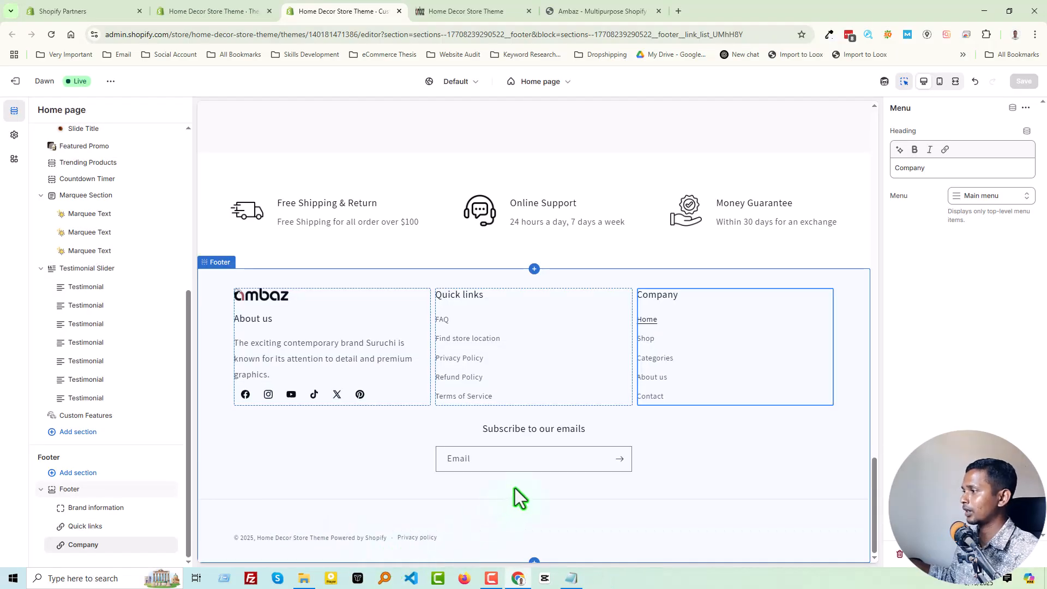
left_click(515, 488)
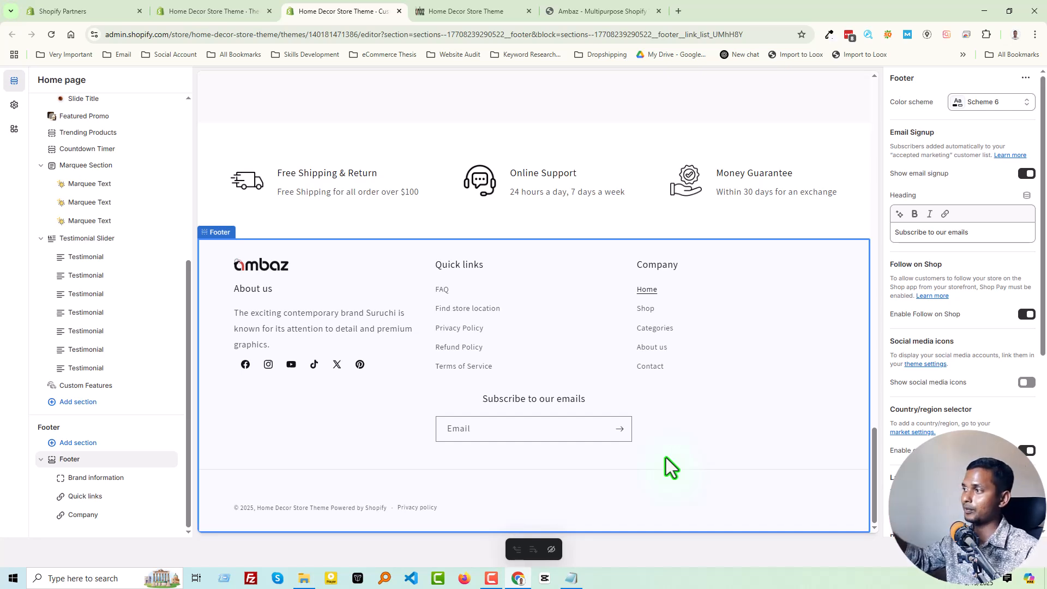
Reload the live store's home page and compare it with the top of the Ambaz demo's home page.
left_click(475, 11)
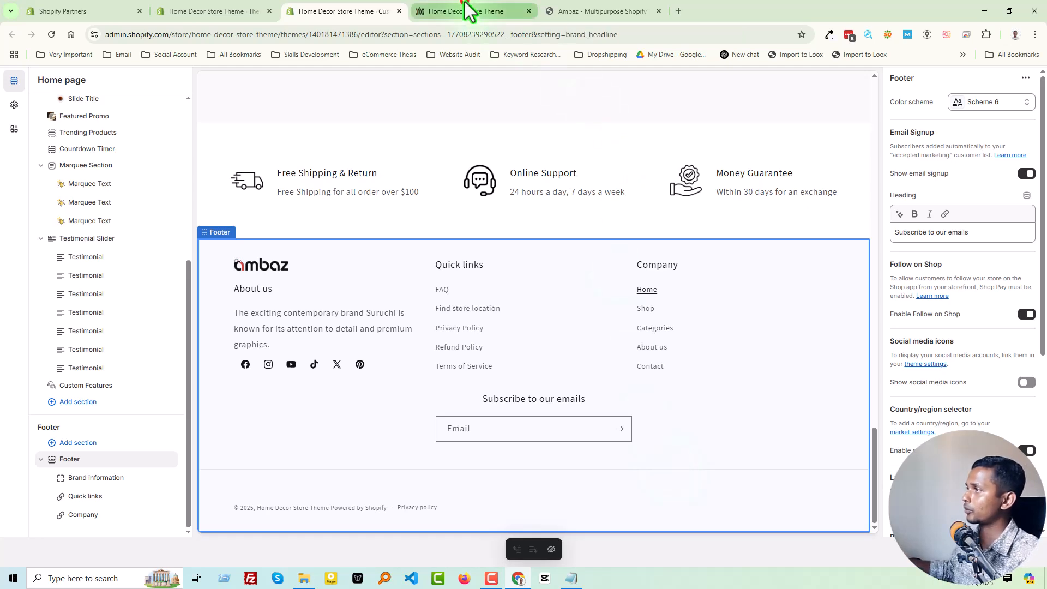
scroll(743, 303, "up", 10)
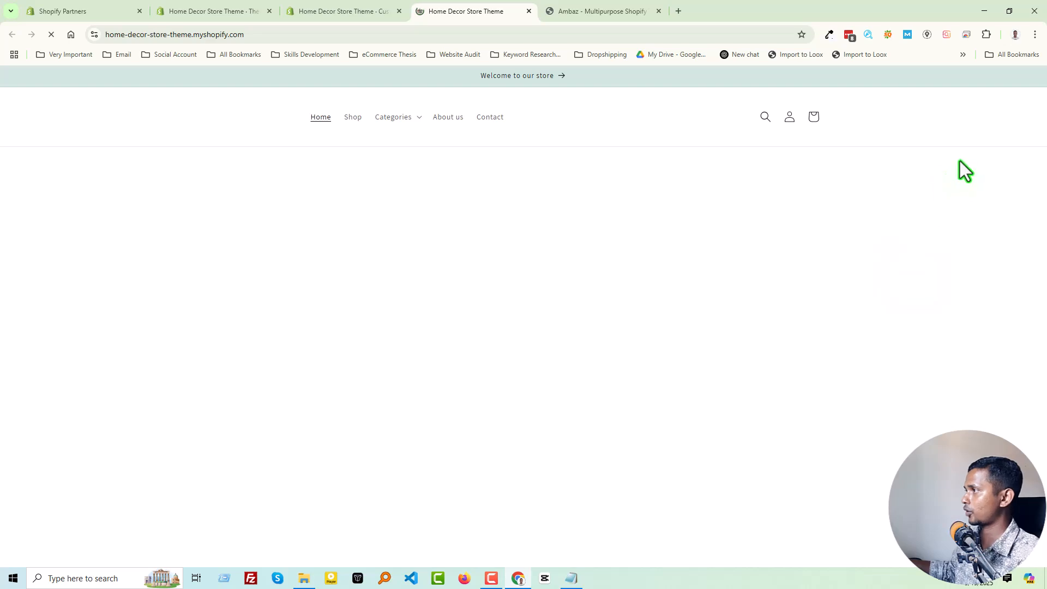
left_click_drag(1040, 367, 1045, 345)
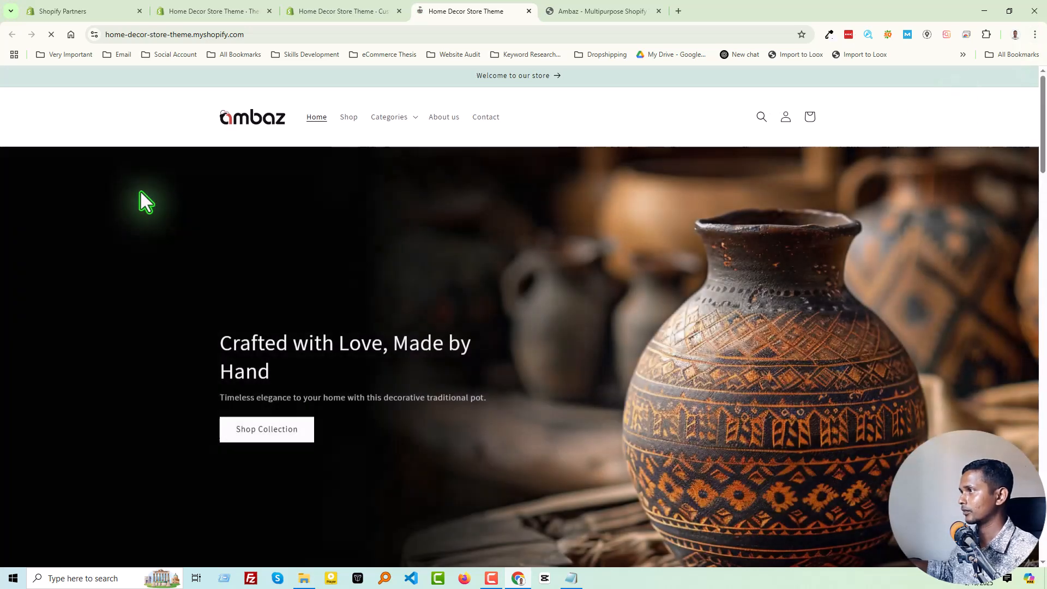
left_click(576, 9)
scroll(920, 303, "up", 4)
scroll(174, 237, "up", 10)
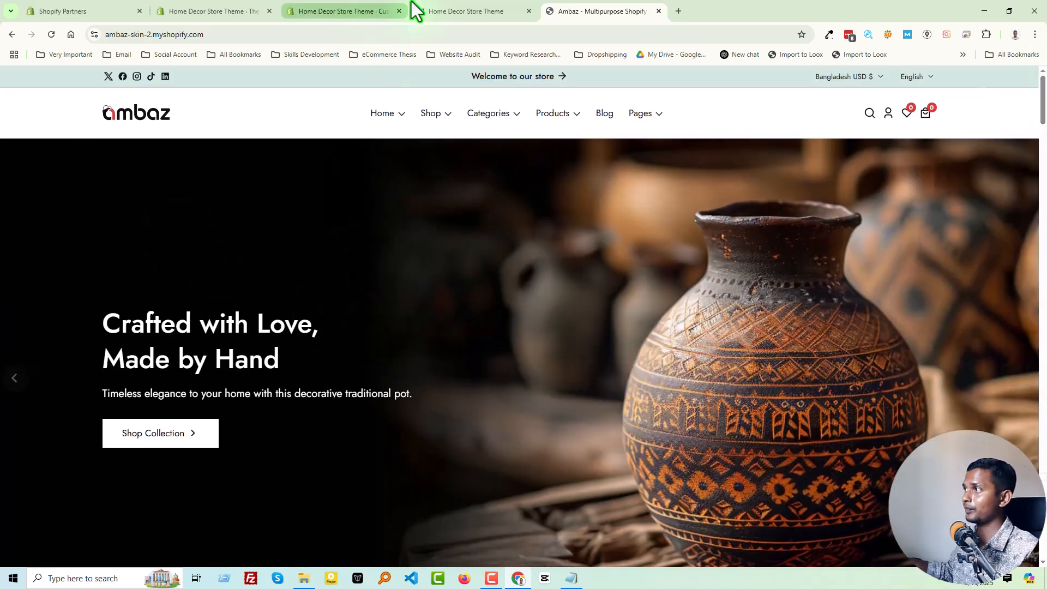
left_click(444, 11)
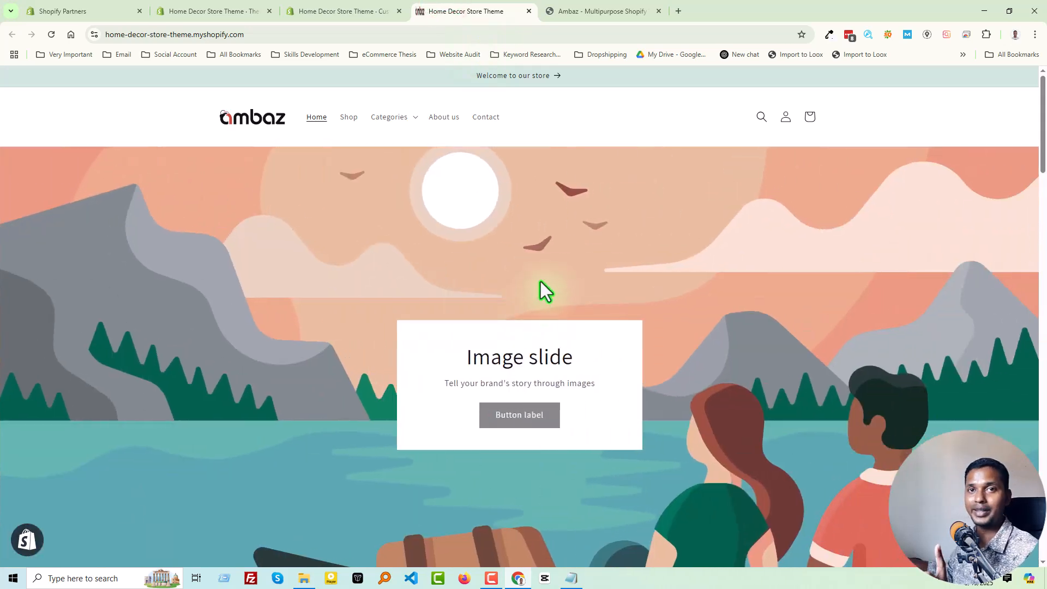
Compare the header navigation and hero slideshow of the Ambaz demo with those of the live store.
left_click(600, 8)
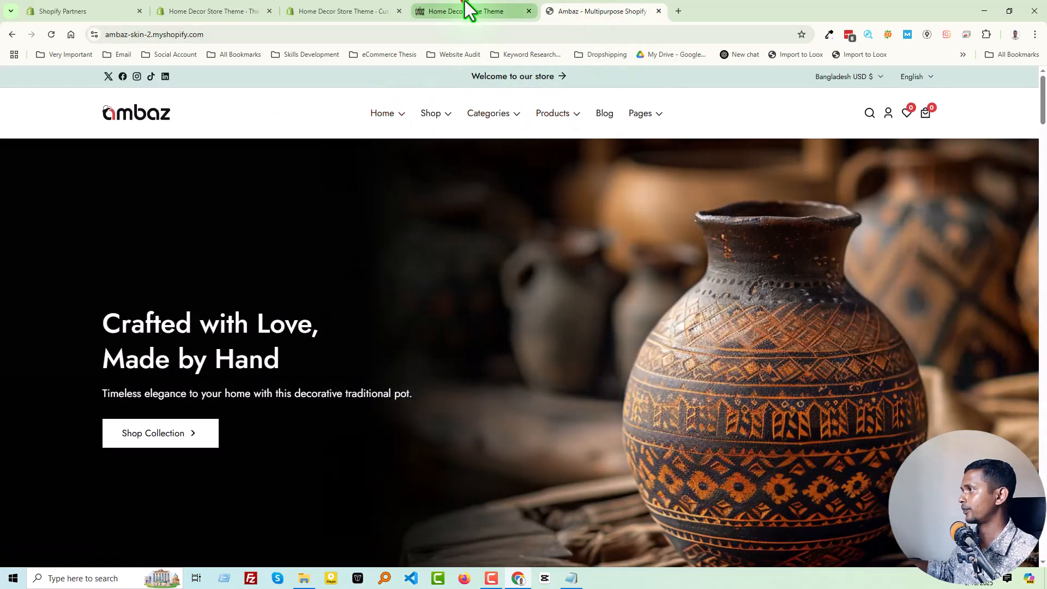
left_click(464, 3)
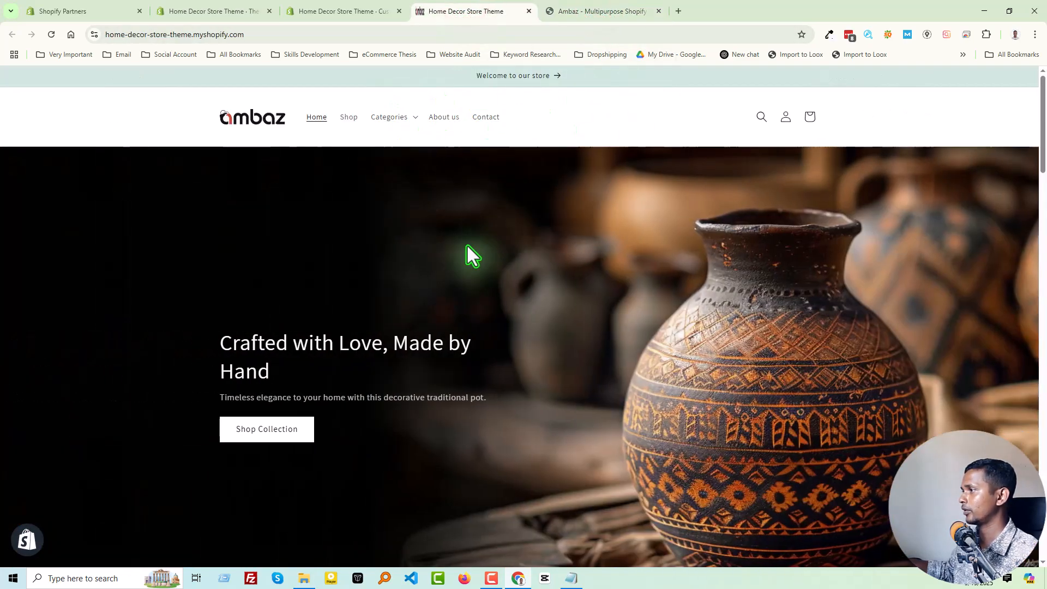
scroll(467, 246, "down", 2)
left_click(613, 2)
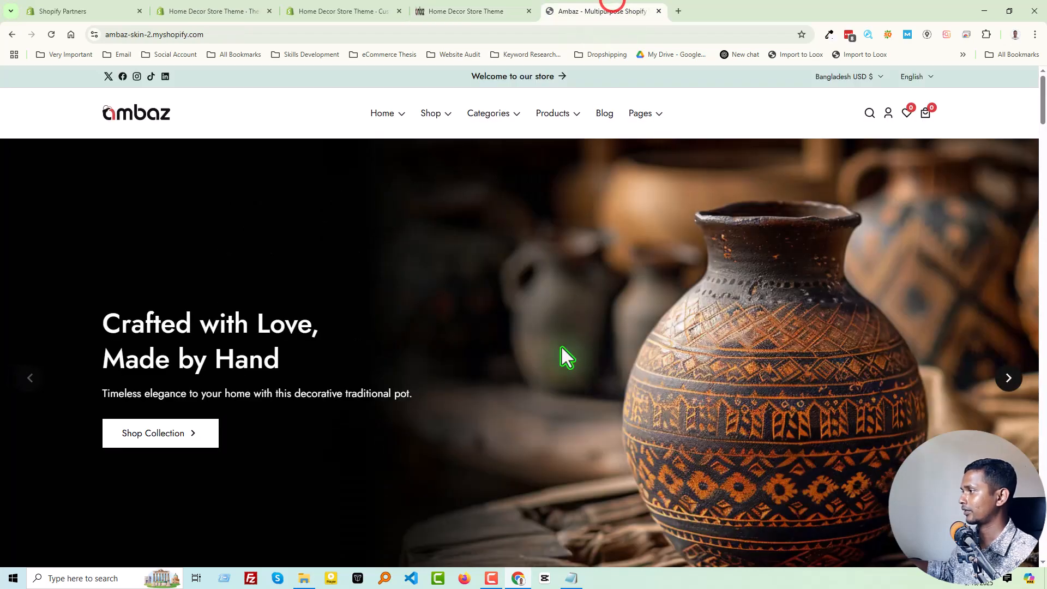
Advance the Shop by collection carousel on the Ambaz demo and on the live store to compare them.
scroll(561, 349, "down", 8)
scroll(877, 331, "up", 1)
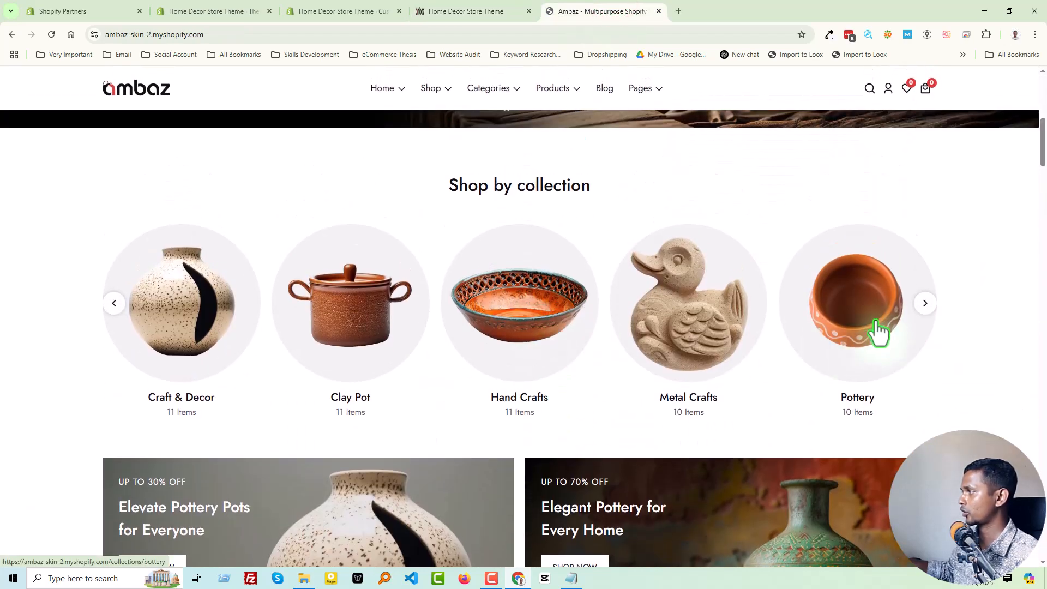
left_click(924, 303)
left_click(489, 8)
scroll(545, 359, "down", 5)
scroll(545, 359, "down", 1)
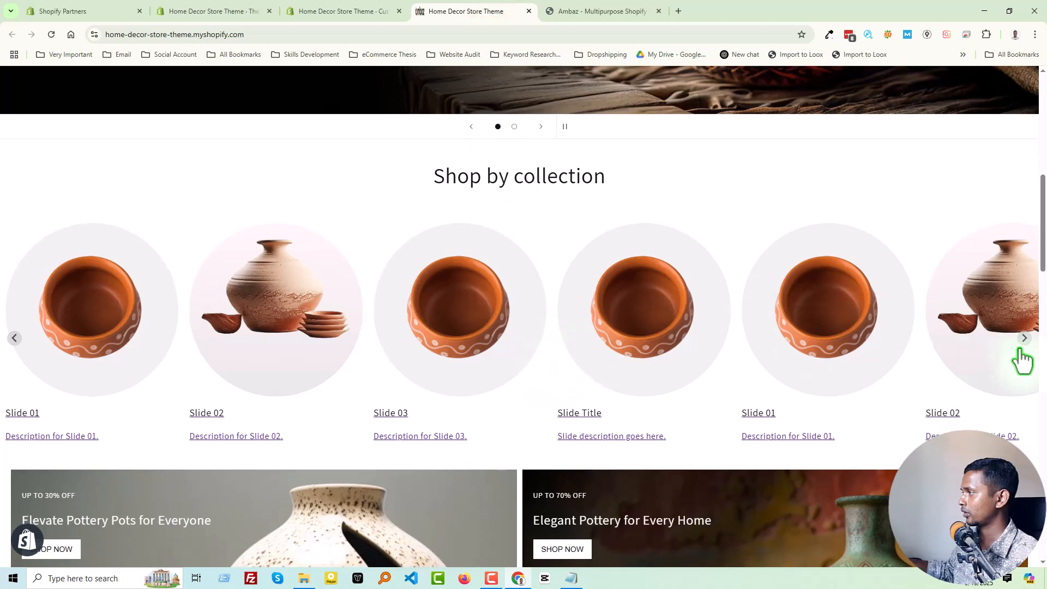
left_click(1028, 350)
Compare the two pottery promotion banners on the live store with those on the Ambaz demo.
scroll(873, 357, "down", 4)
scroll(778, 366, "down", 1)
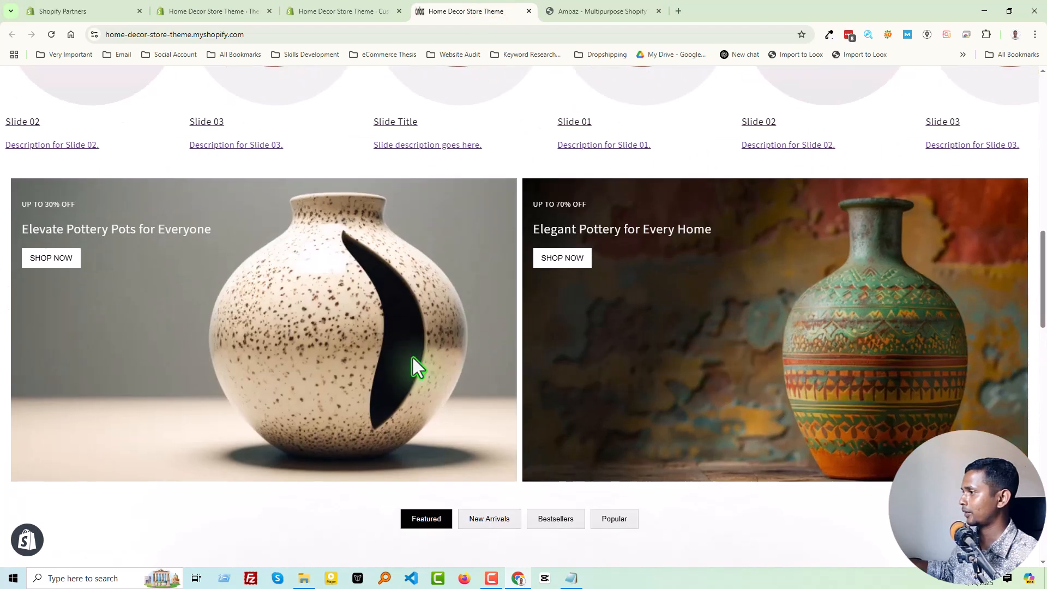
left_click(587, 9)
scroll(431, 384, "down", 4)
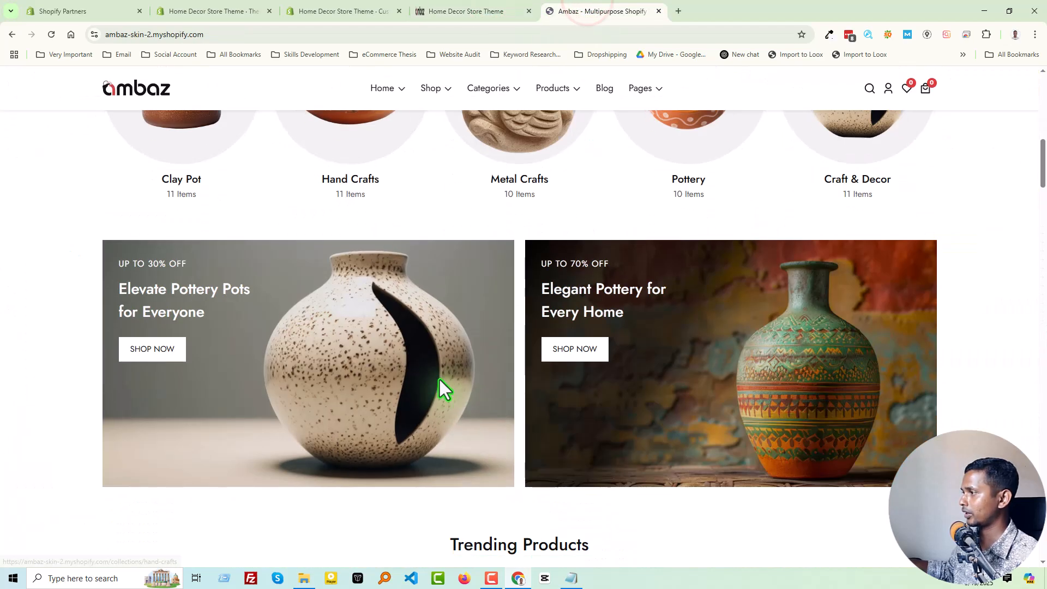
Switch through the product filters, including New Arrivals and Bestsellers, on the Ambaz demo and the live store to compare them.
scroll(545, 384, "down", 5)
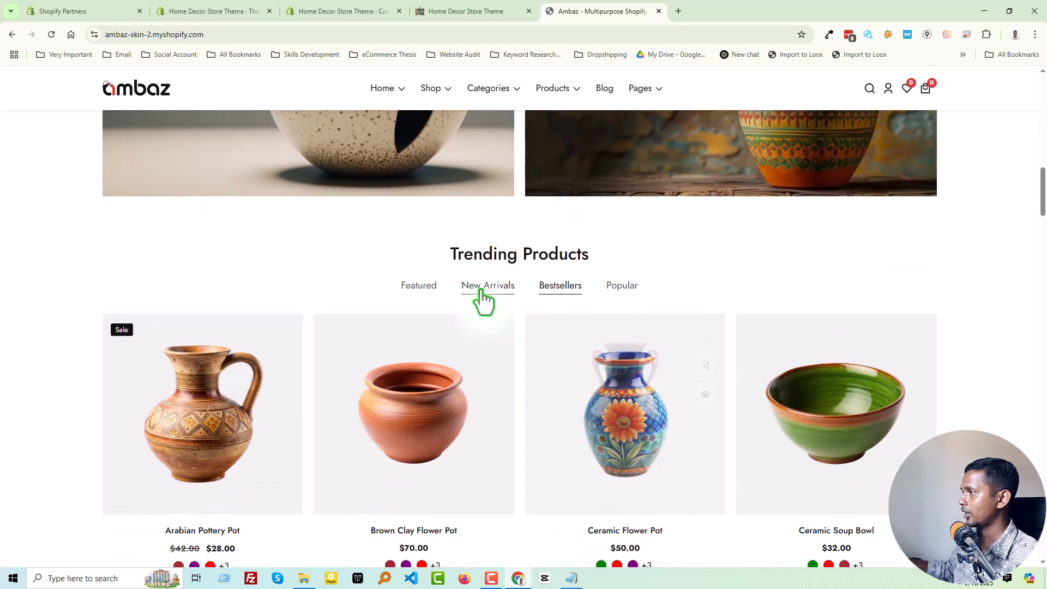
left_click(548, 288)
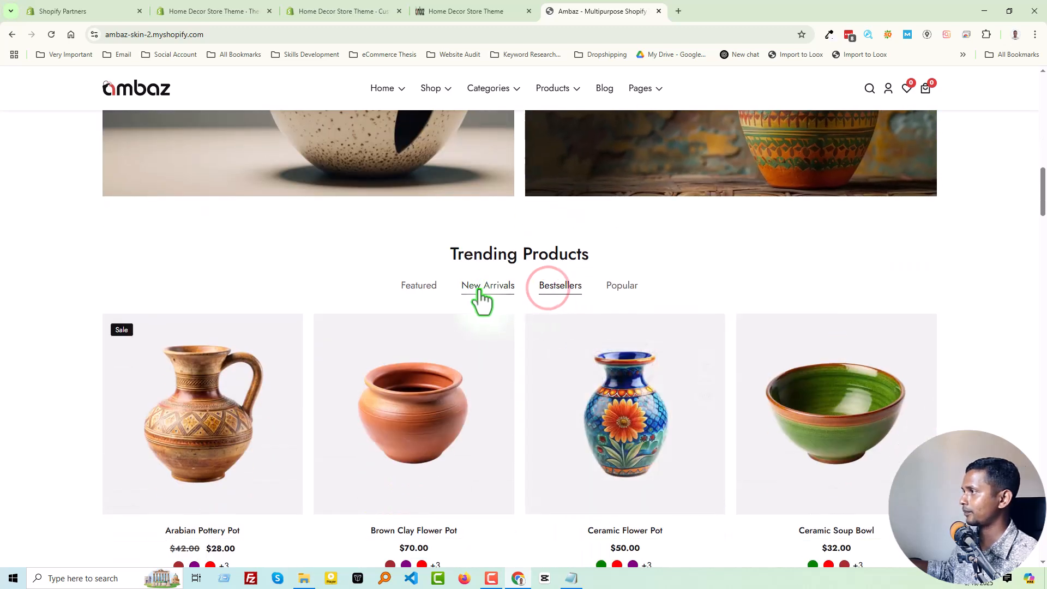
left_click(479, 287)
left_click(416, 282)
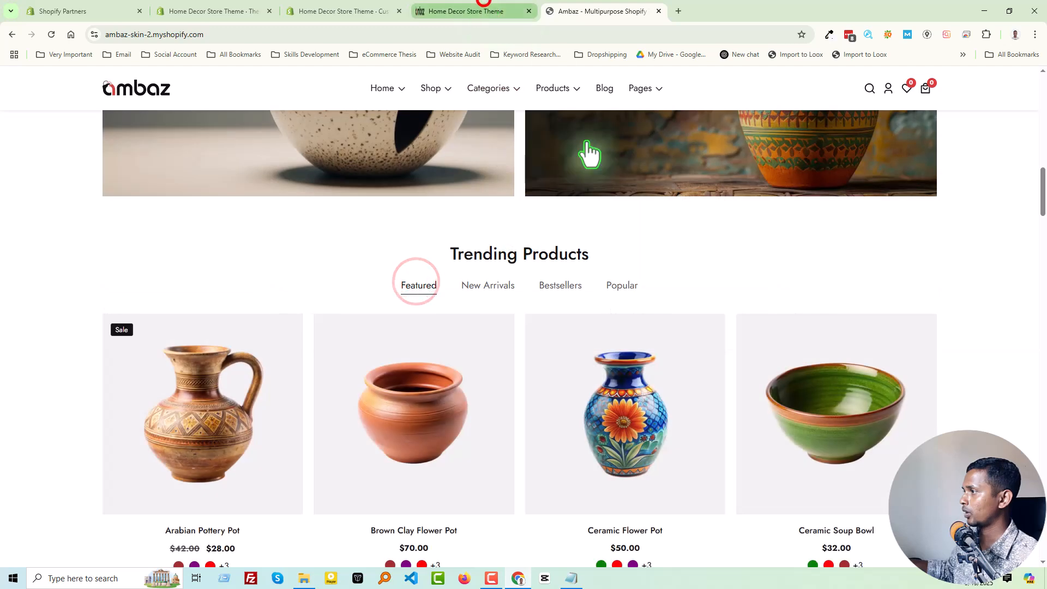
left_click(486, 12)
scroll(567, 229, "down", 3)
left_click(494, 155)
left_click(557, 158)
Compare the live store's Black Friday countdown banner with the countdown banner on the Ambaz demo.
scroll(693, 351, "down", 4)
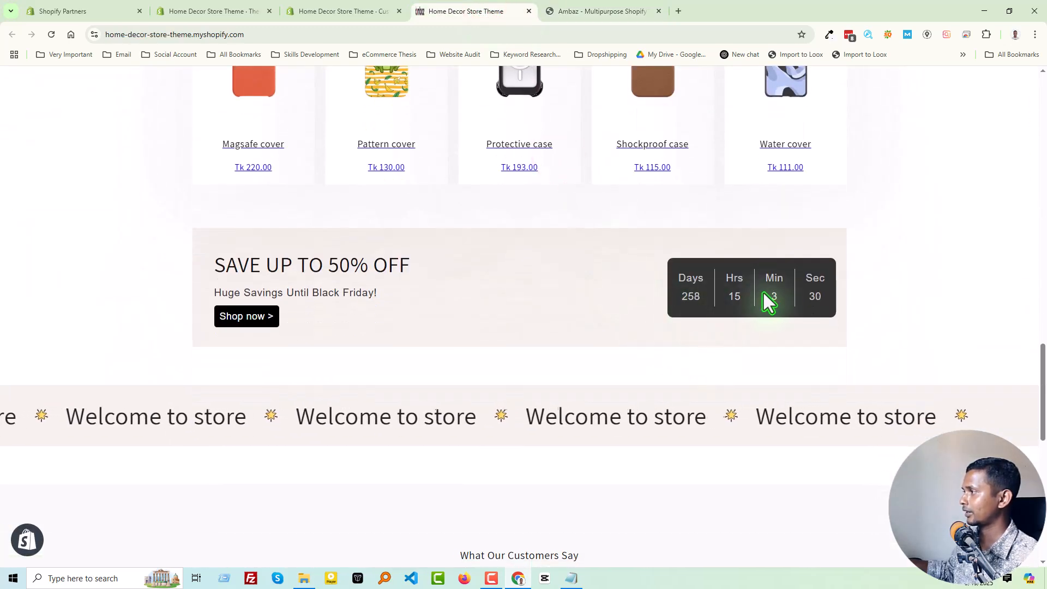
left_click(600, 10)
scroll(626, 323, "down", 5)
scroll(588, 386, "down", 5)
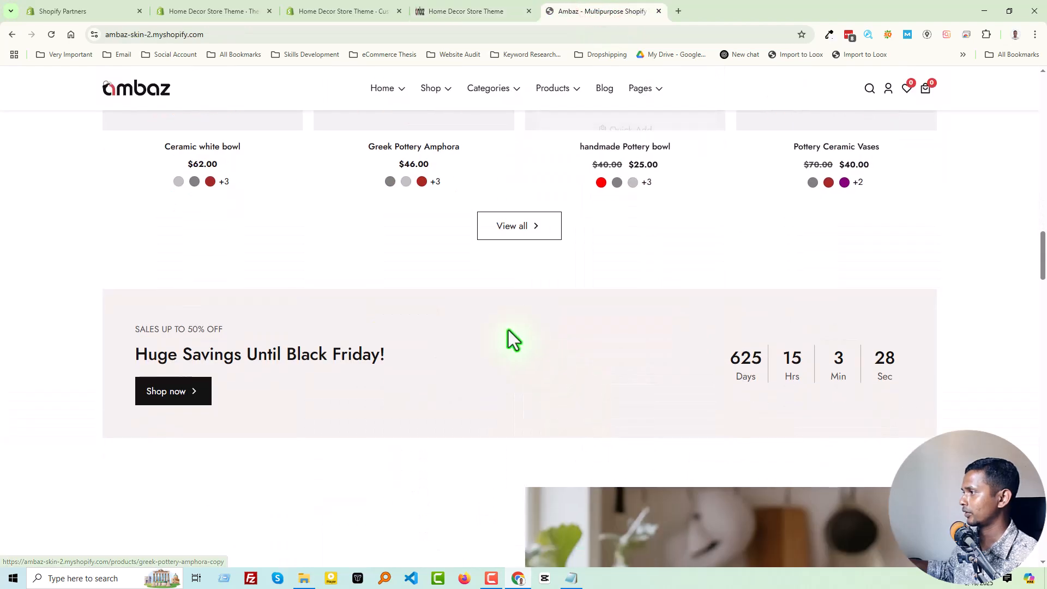
Compare the scrolling "Welcome to store" strip on the Ambaz demo with the one on the live store.
scroll(612, 386, "down", 8)
scroll(540, 261, "down", 15)
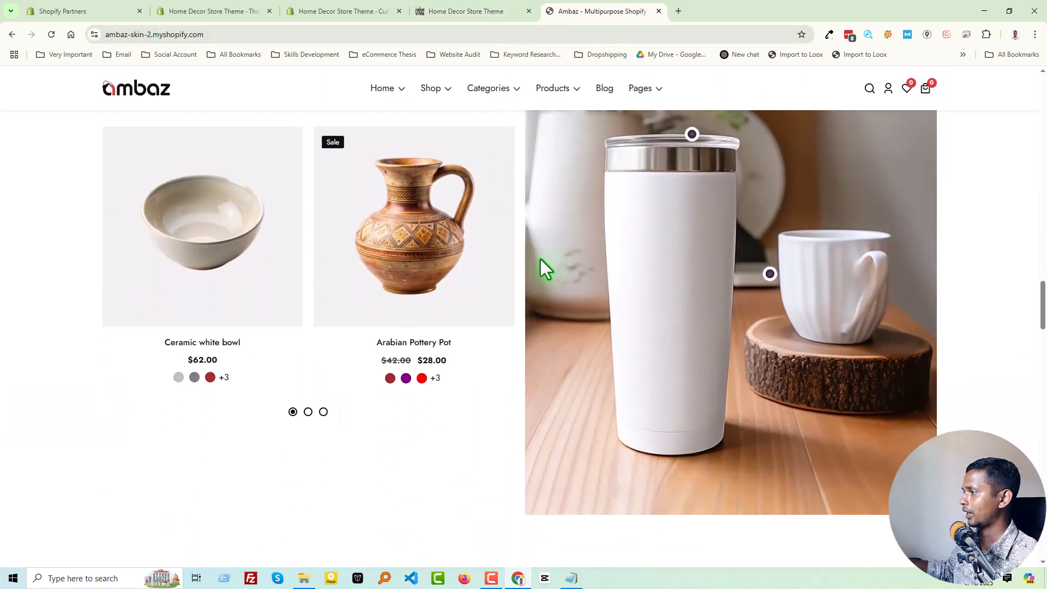
scroll(536, 388, "down", 4)
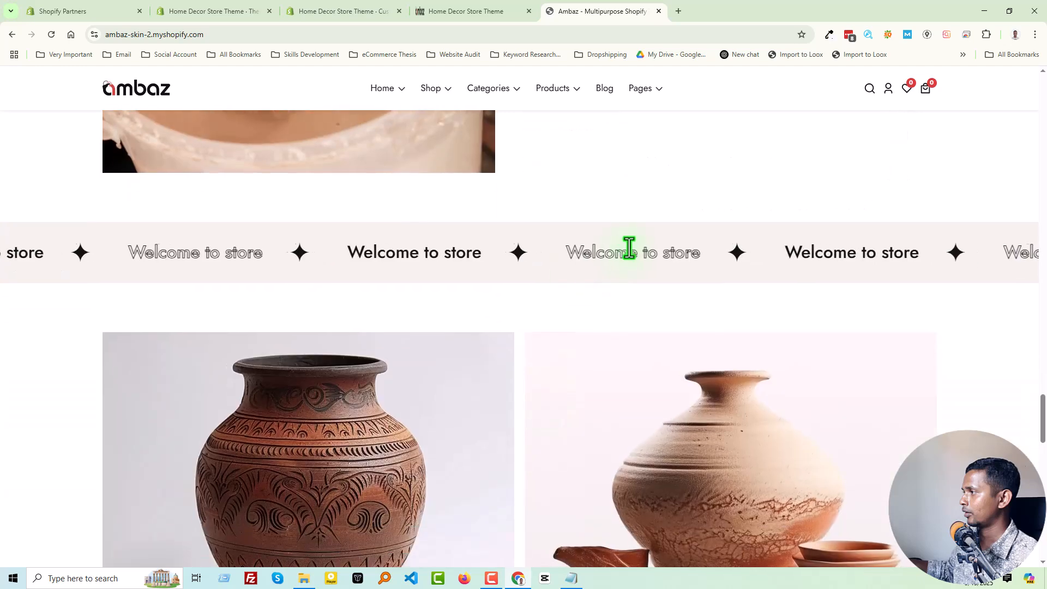
left_click(452, 2)
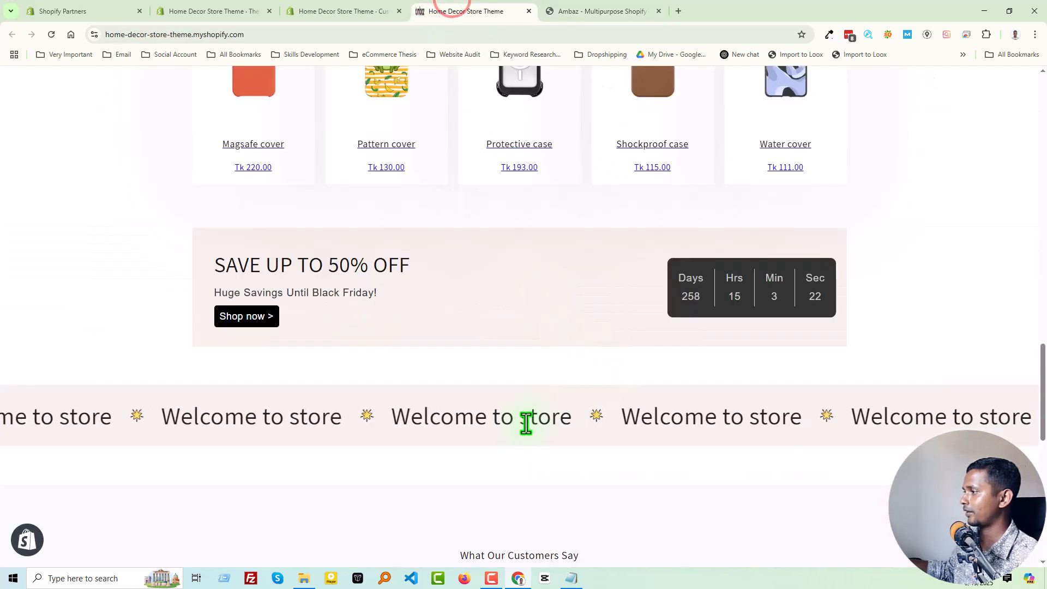
Compare the live store's customer testimonials section with the Ambaz demo's Customer Feedback section.
scroll(666, 421, "down", 5)
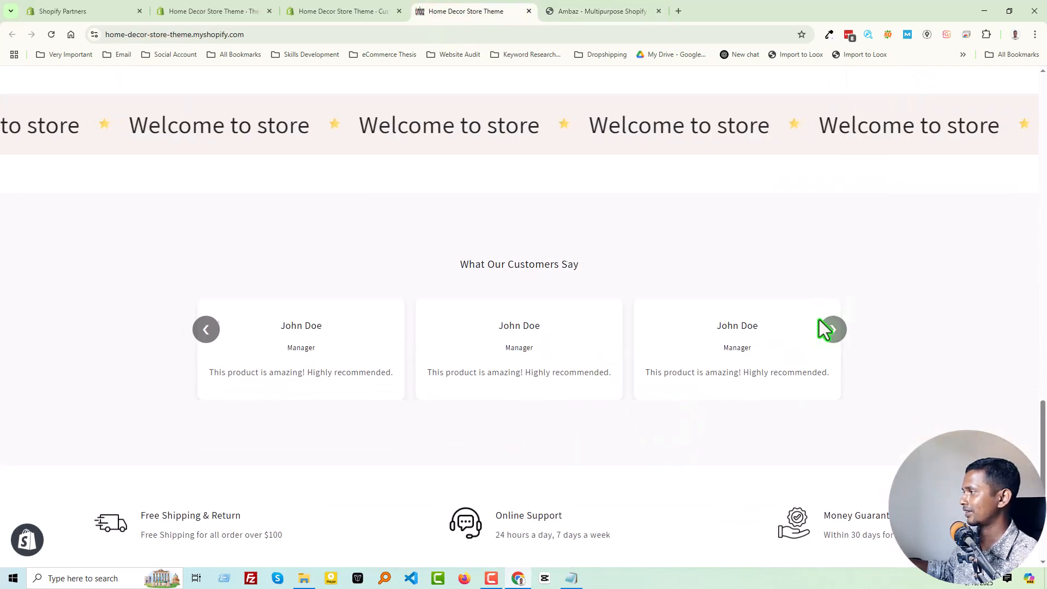
left_click(625, 8)
scroll(737, 391, "down", 5)
scroll(545, 354, "down", 5)
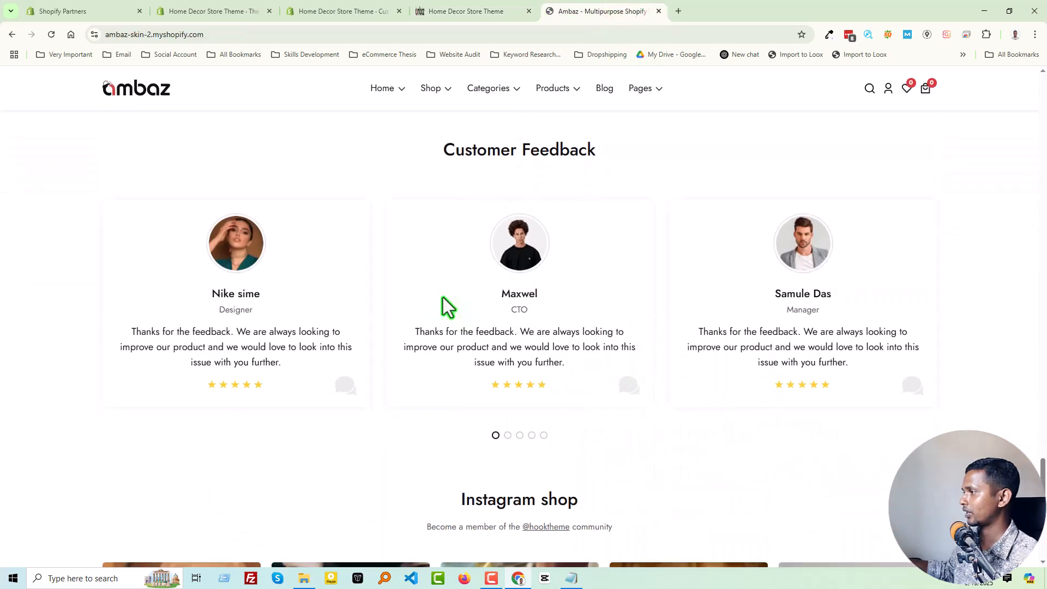
Compare the Free Shipping & Return, Online Support and Money Guarantee row on the Ambaz demo with the live store's row.
scroll(458, 340, "down", 6)
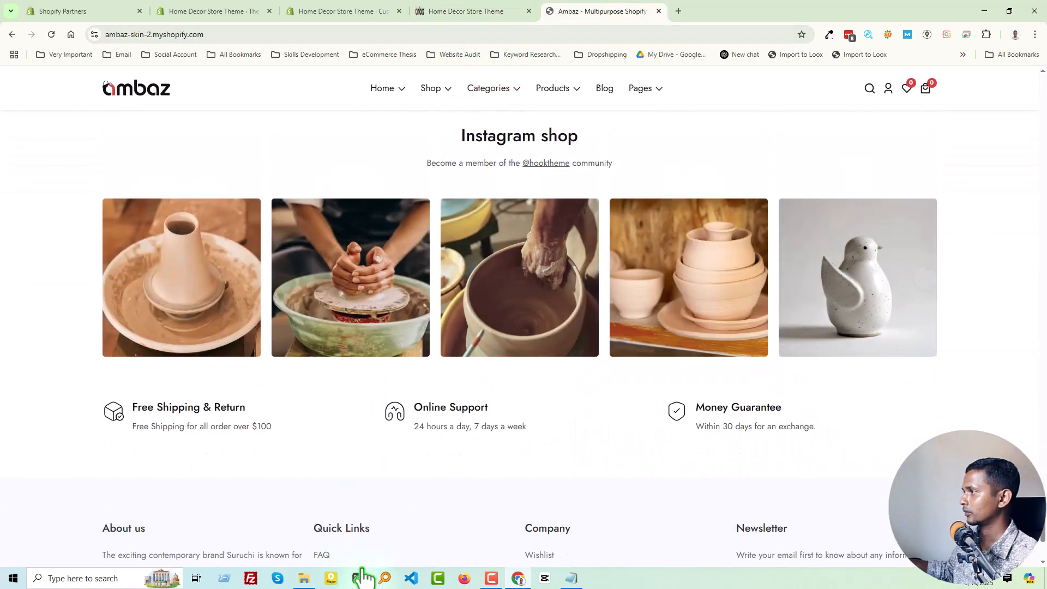
key("Print")
left_click_drag(48, 370, 926, 458)
key("ctrl+c")
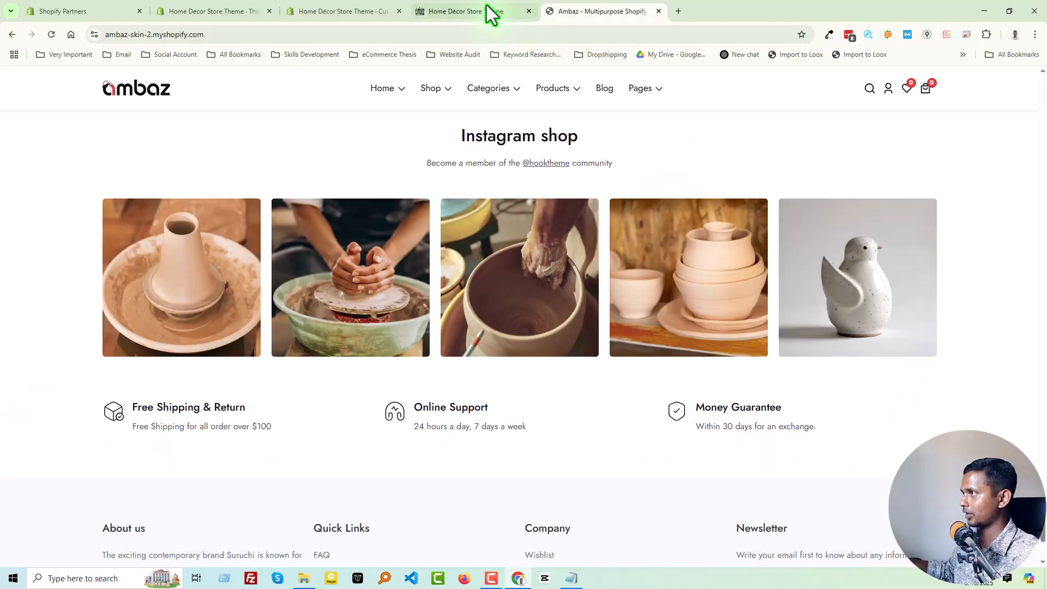
left_click(489, 11)
scroll(621, 318, "down", 4)
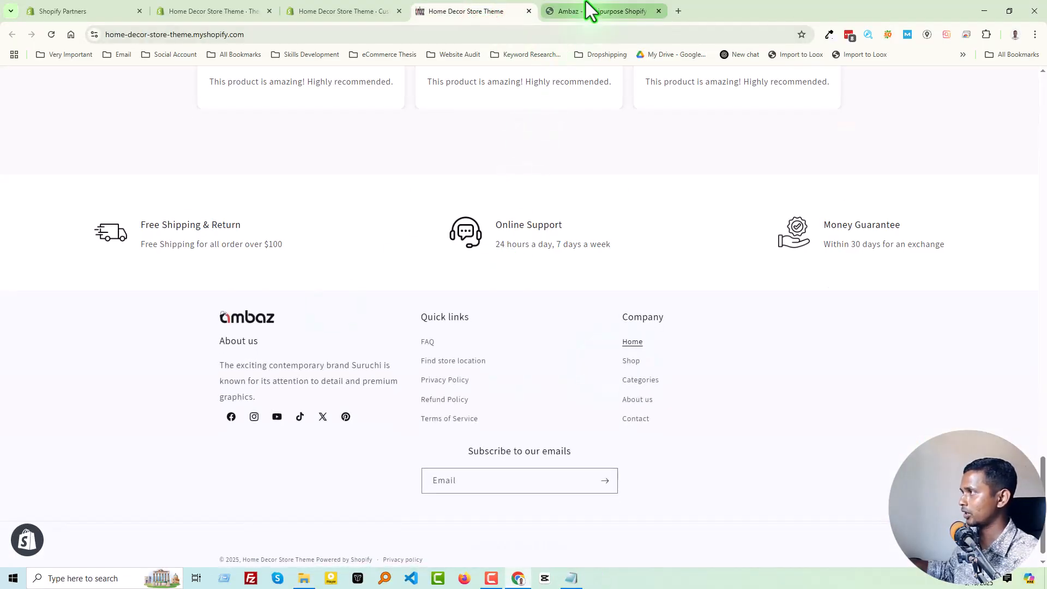
Compare the live store's footer with the Ambaz demo footer, and return to the top of the store's home page.
scroll(611, 368, "down", 1)
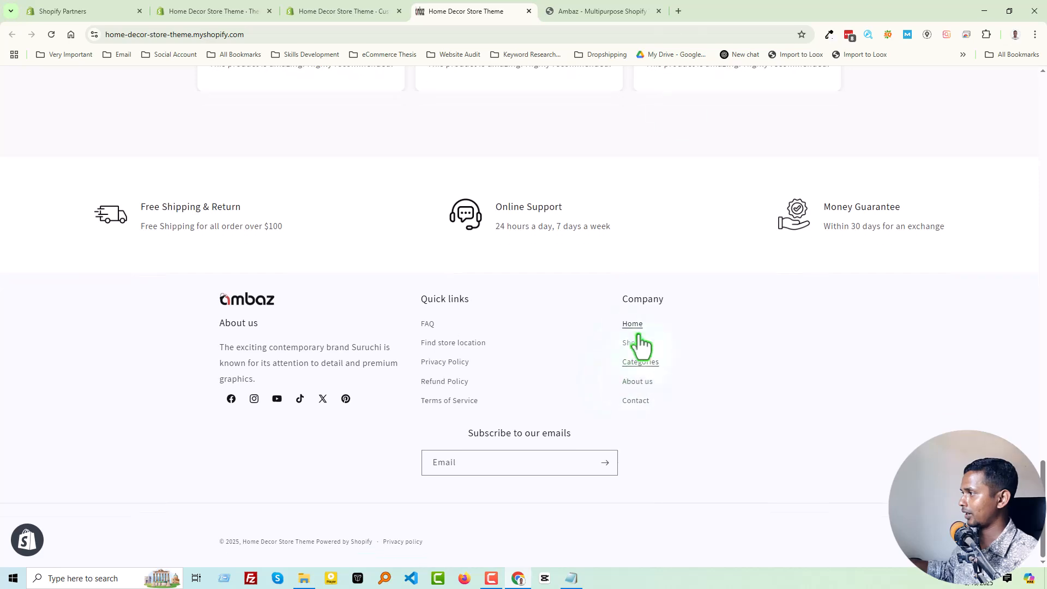
left_click(612, 4)
scroll(632, 452, "down", 3)
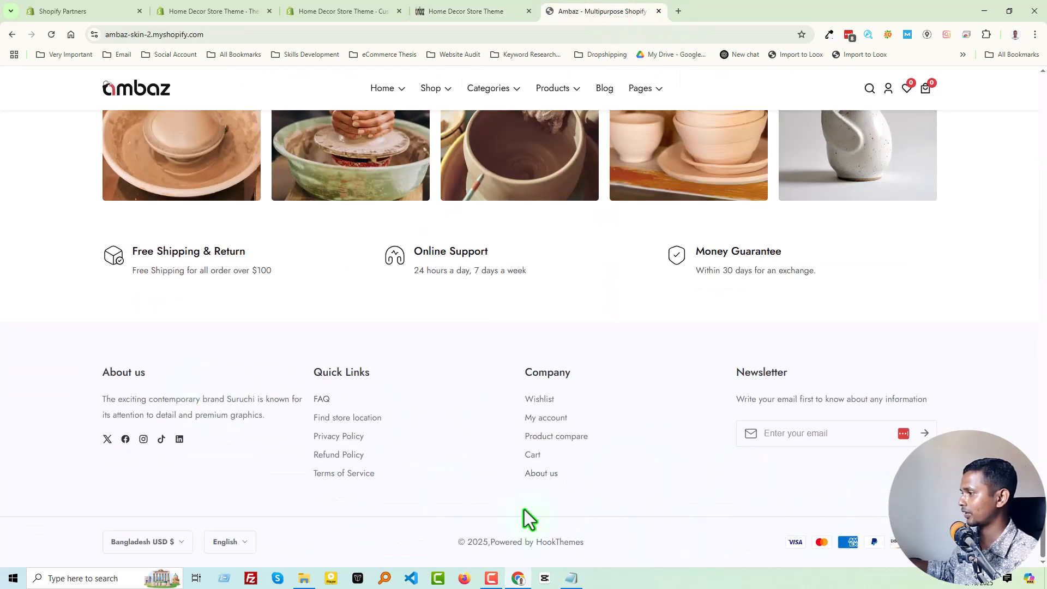
left_click(469, 11)
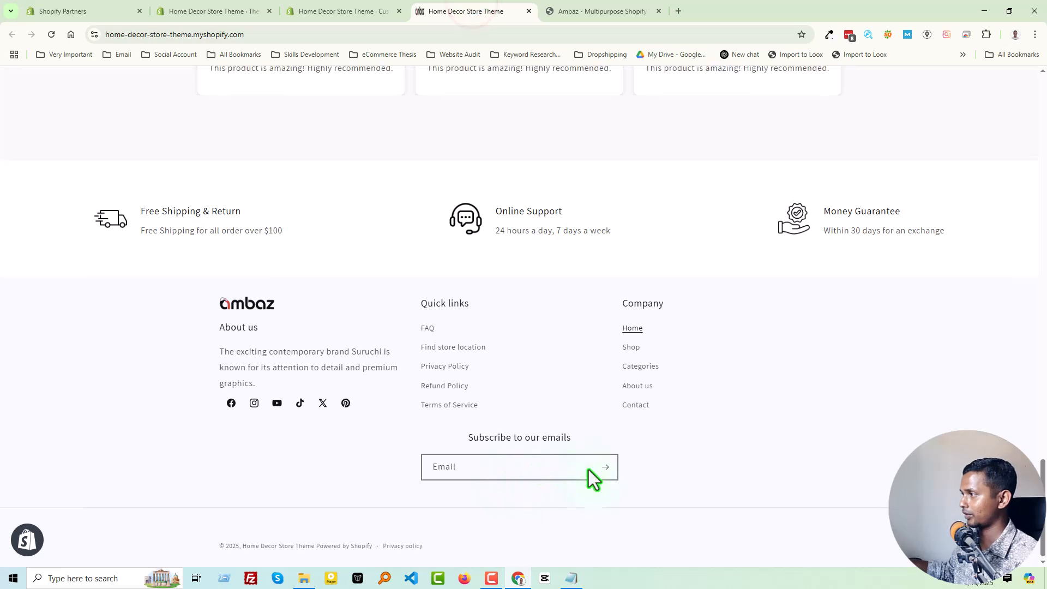
scroll(584, 470, "up", 20)
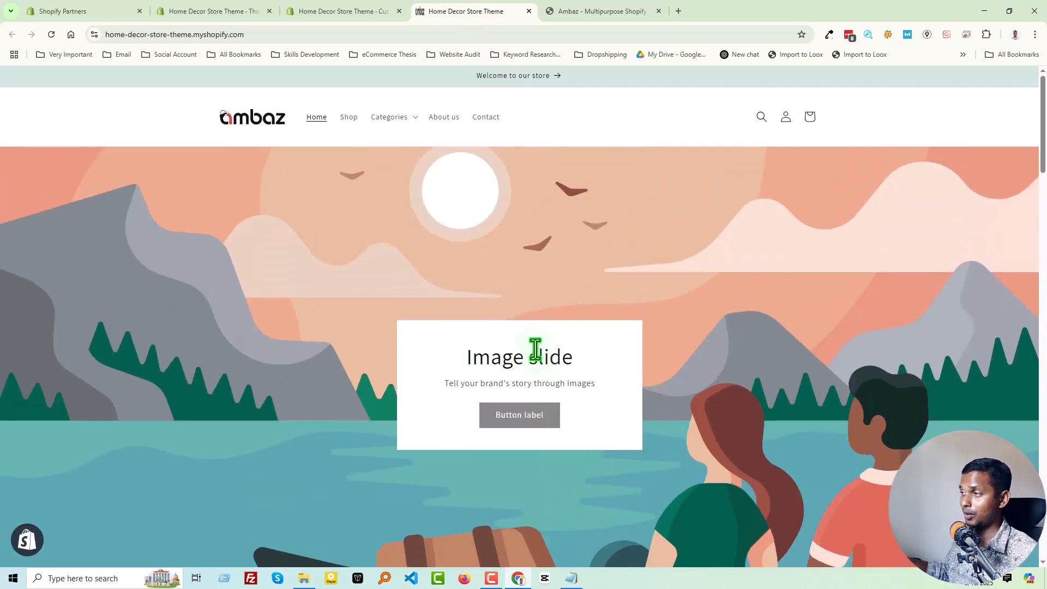